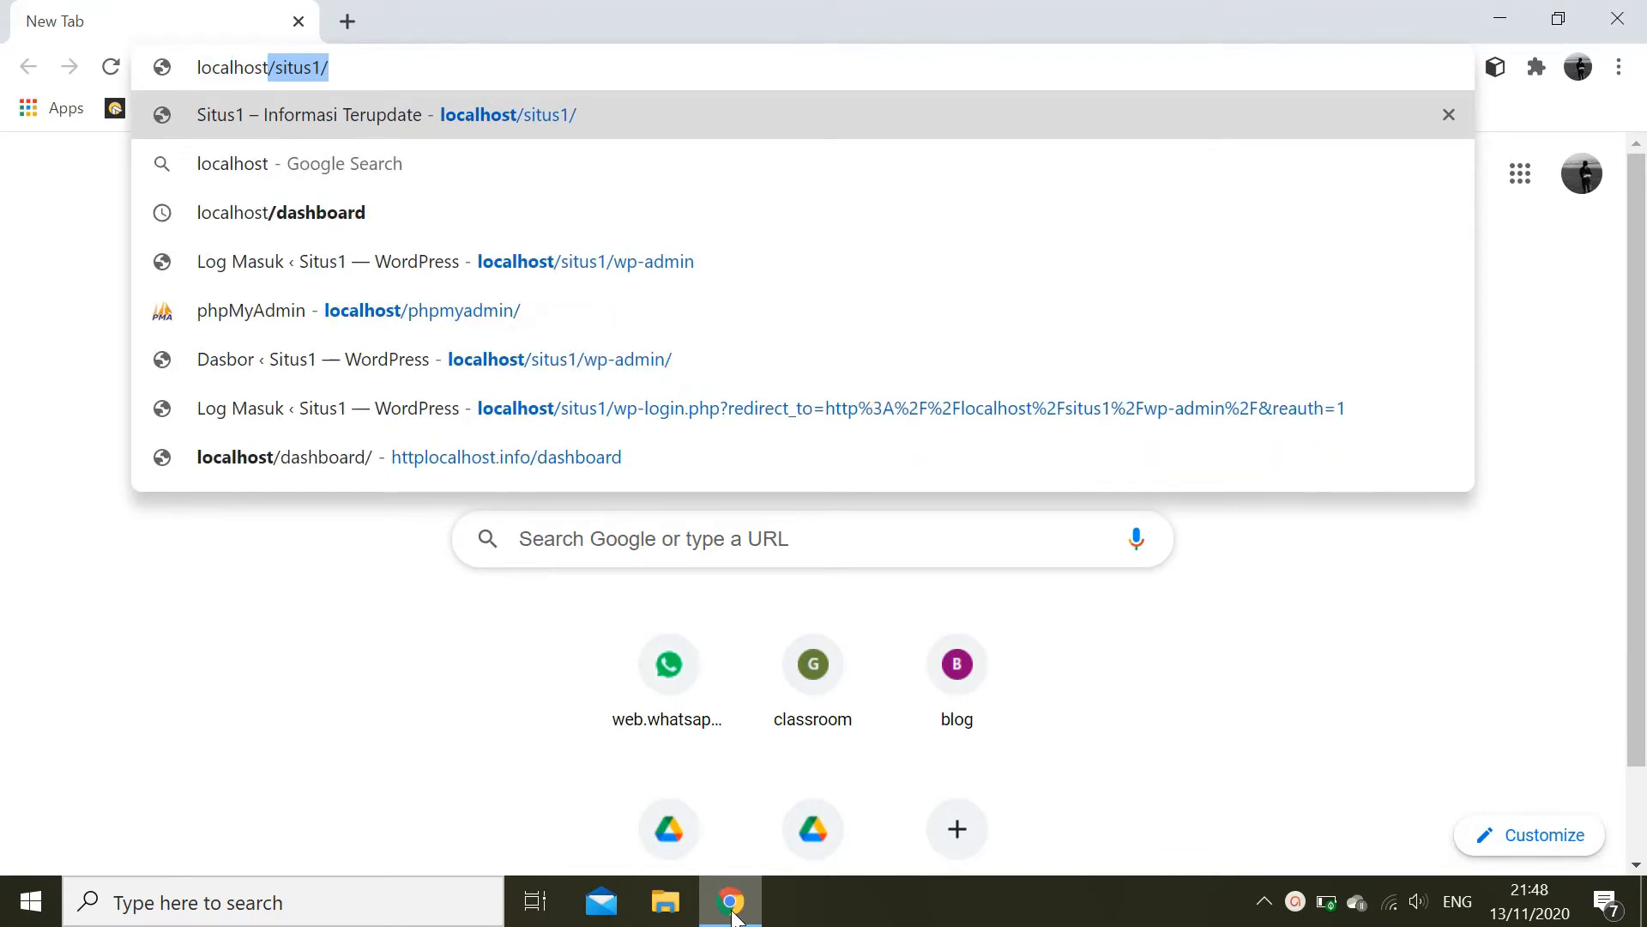
- Open localhost/situs1/wp-admin and log in to the site's administration with the prefilled credentials
text(/si)
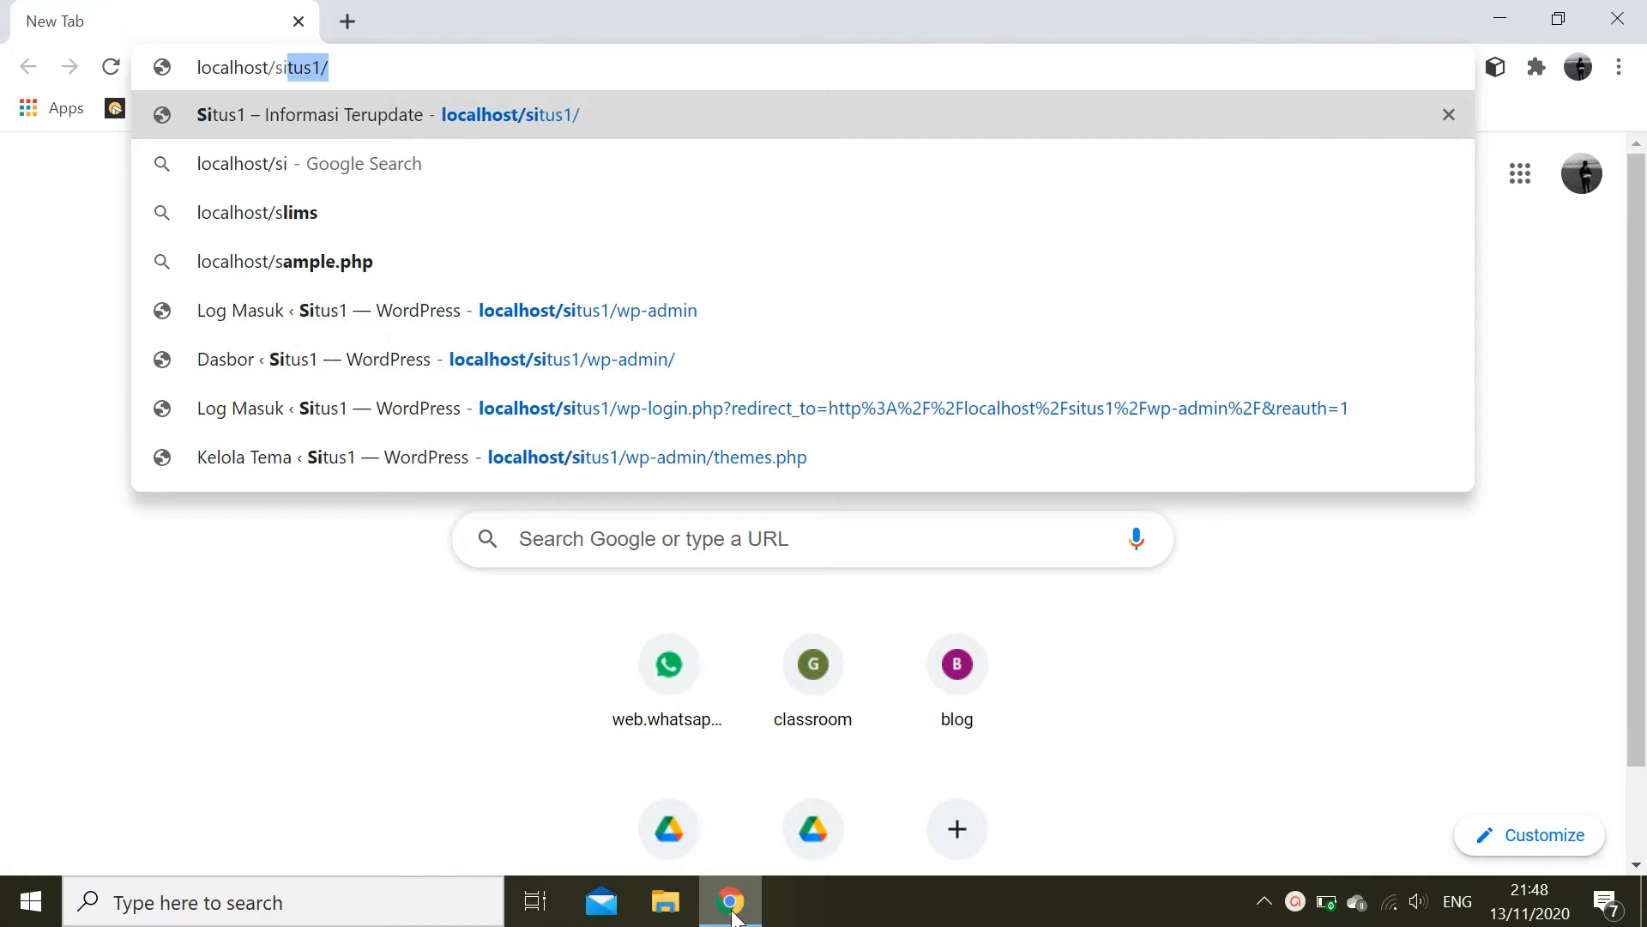
text(tus1)
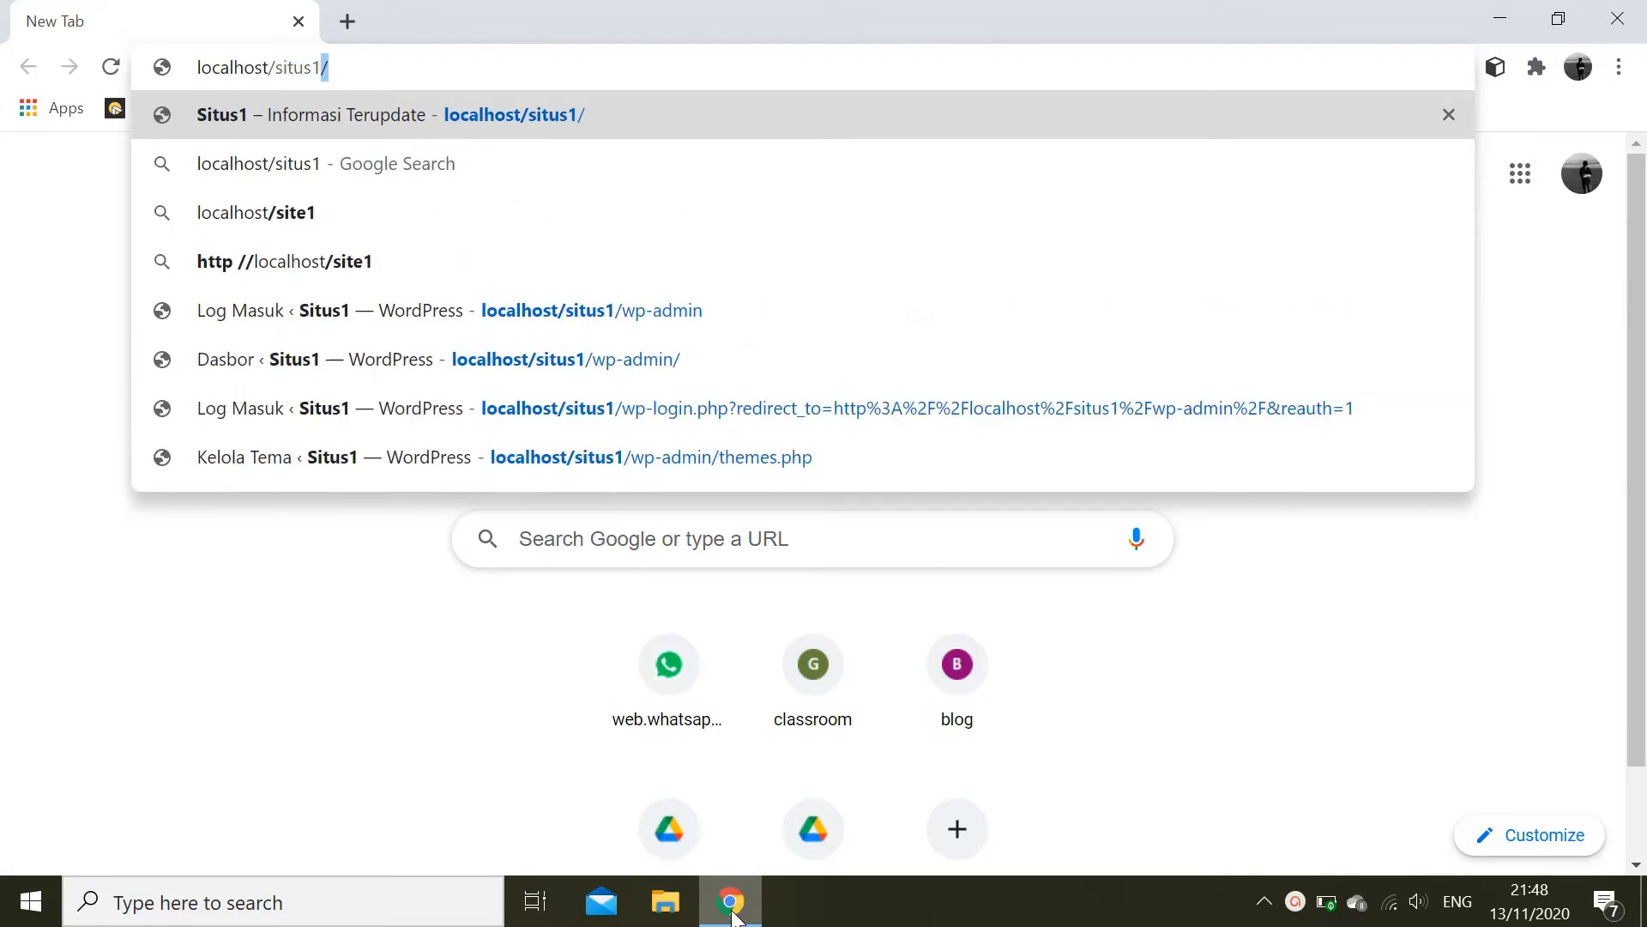
text(/)
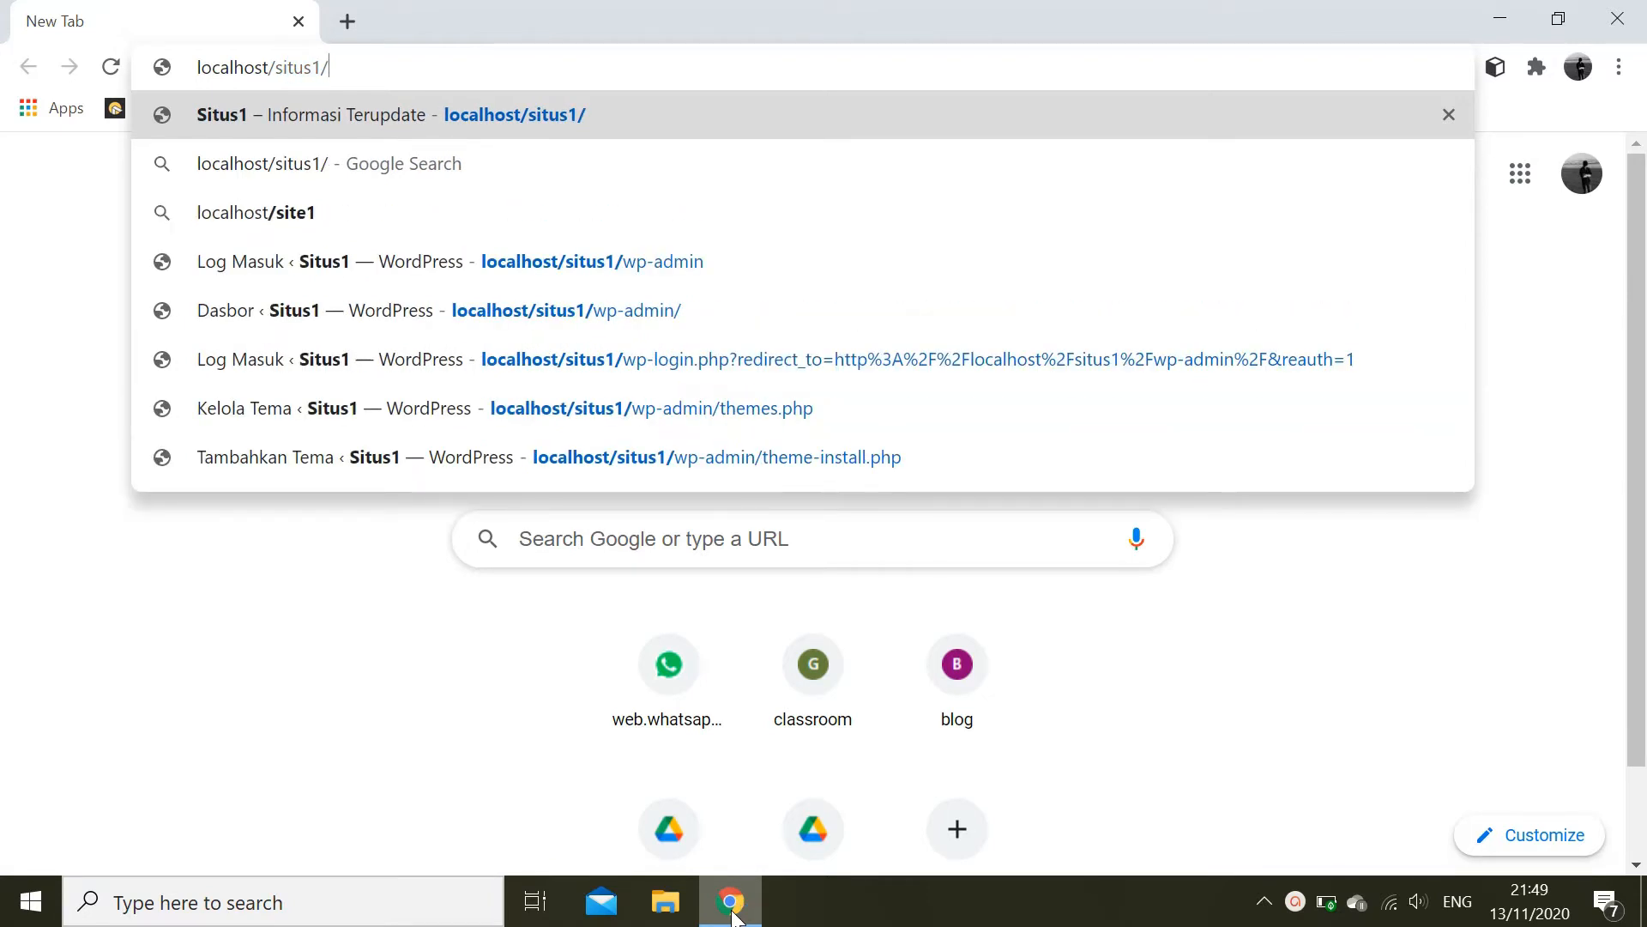
text(wp-admin)
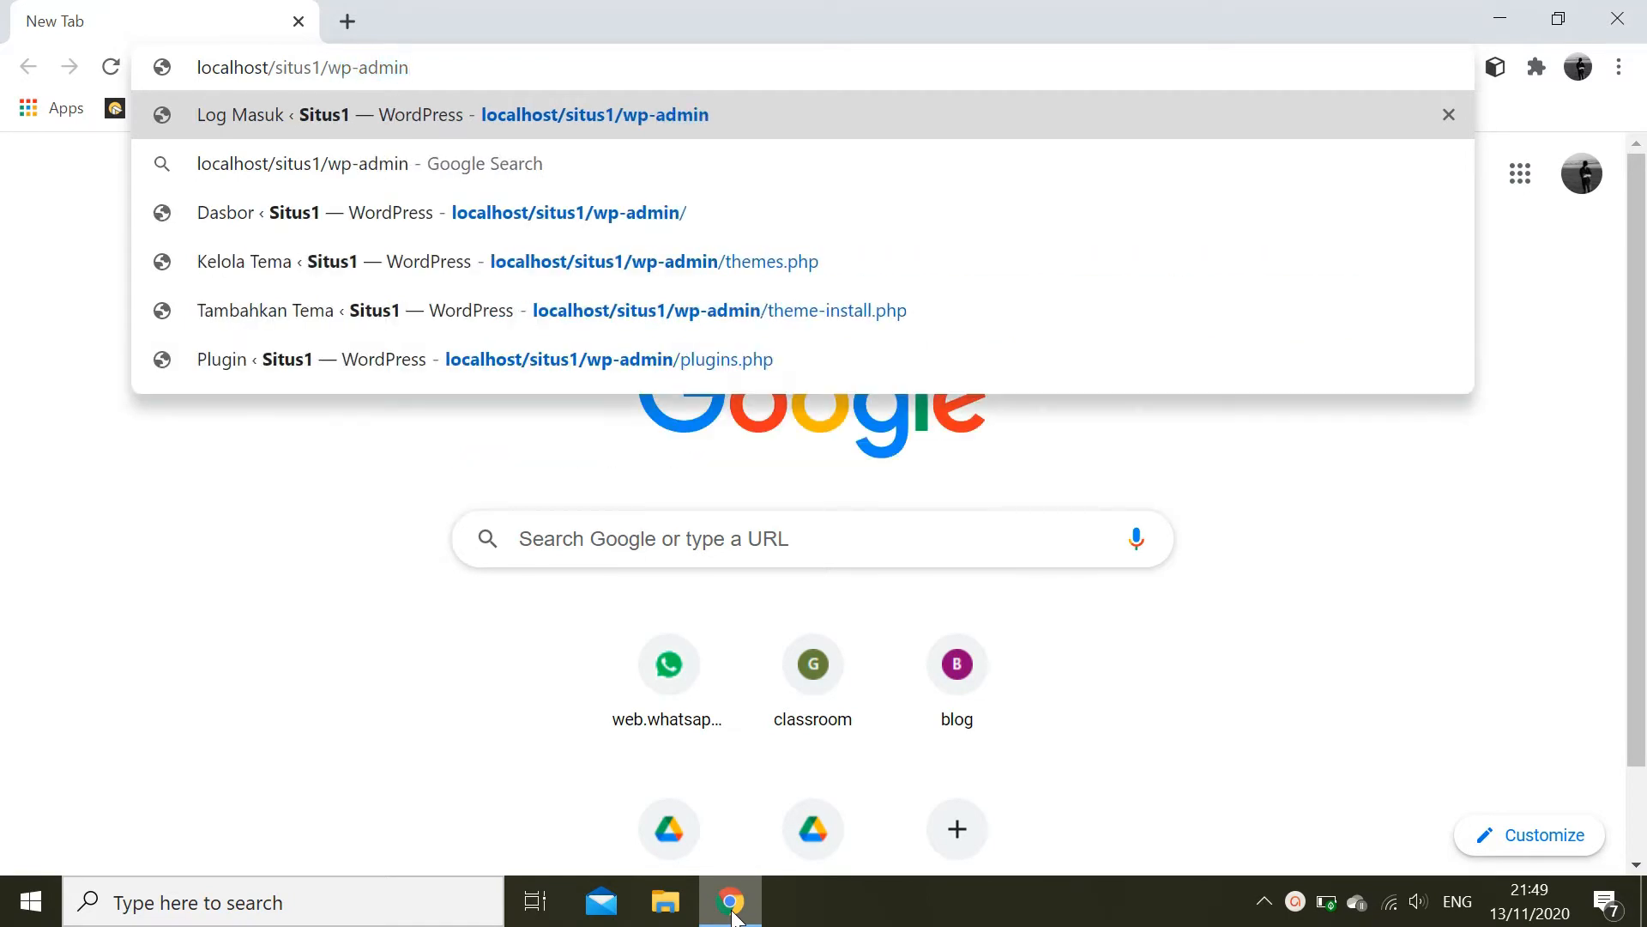
key(Return)
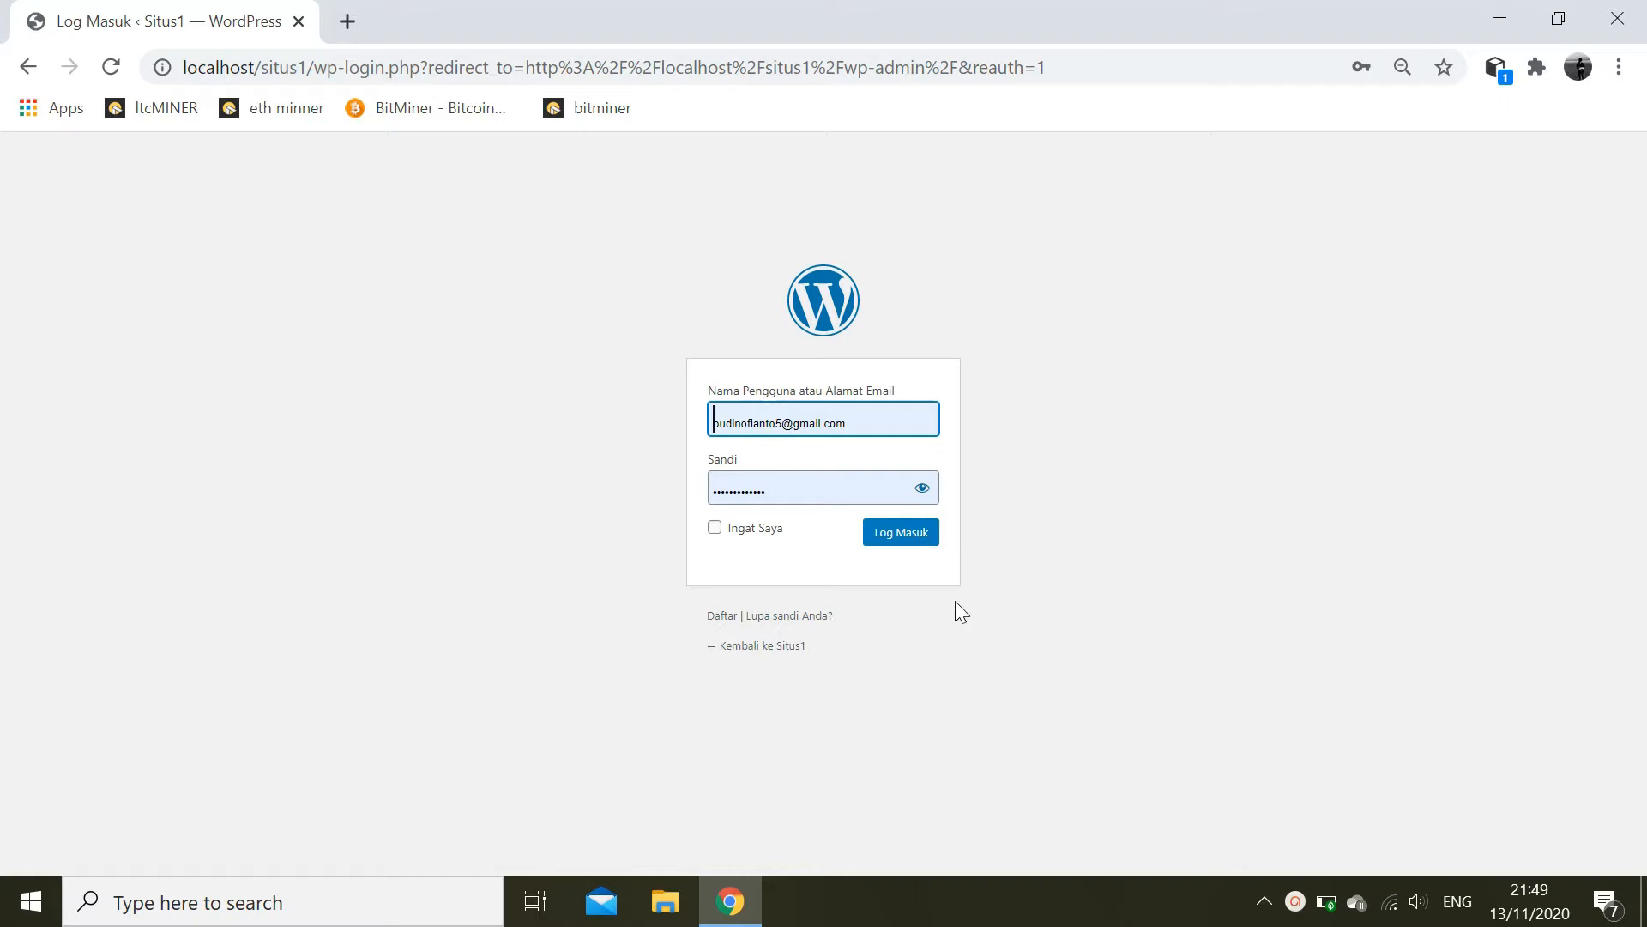
click(919, 547)
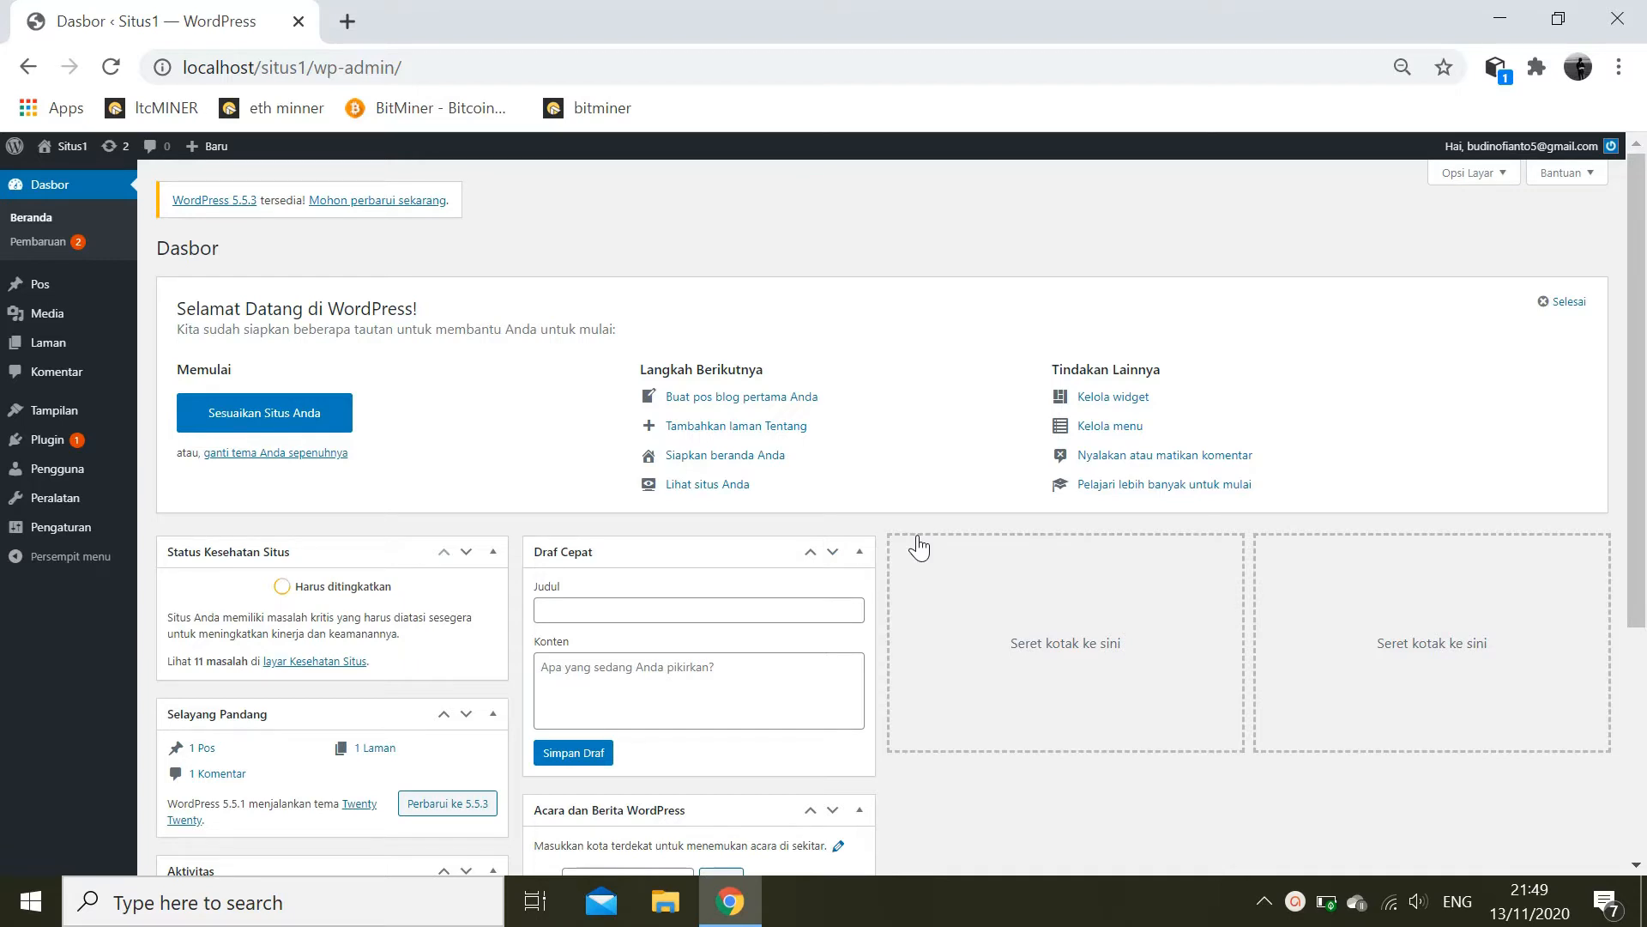
- Open the site's general settings page (Pengaturan Umum)
key(ctrl+plus)
key(ctrl+plus)
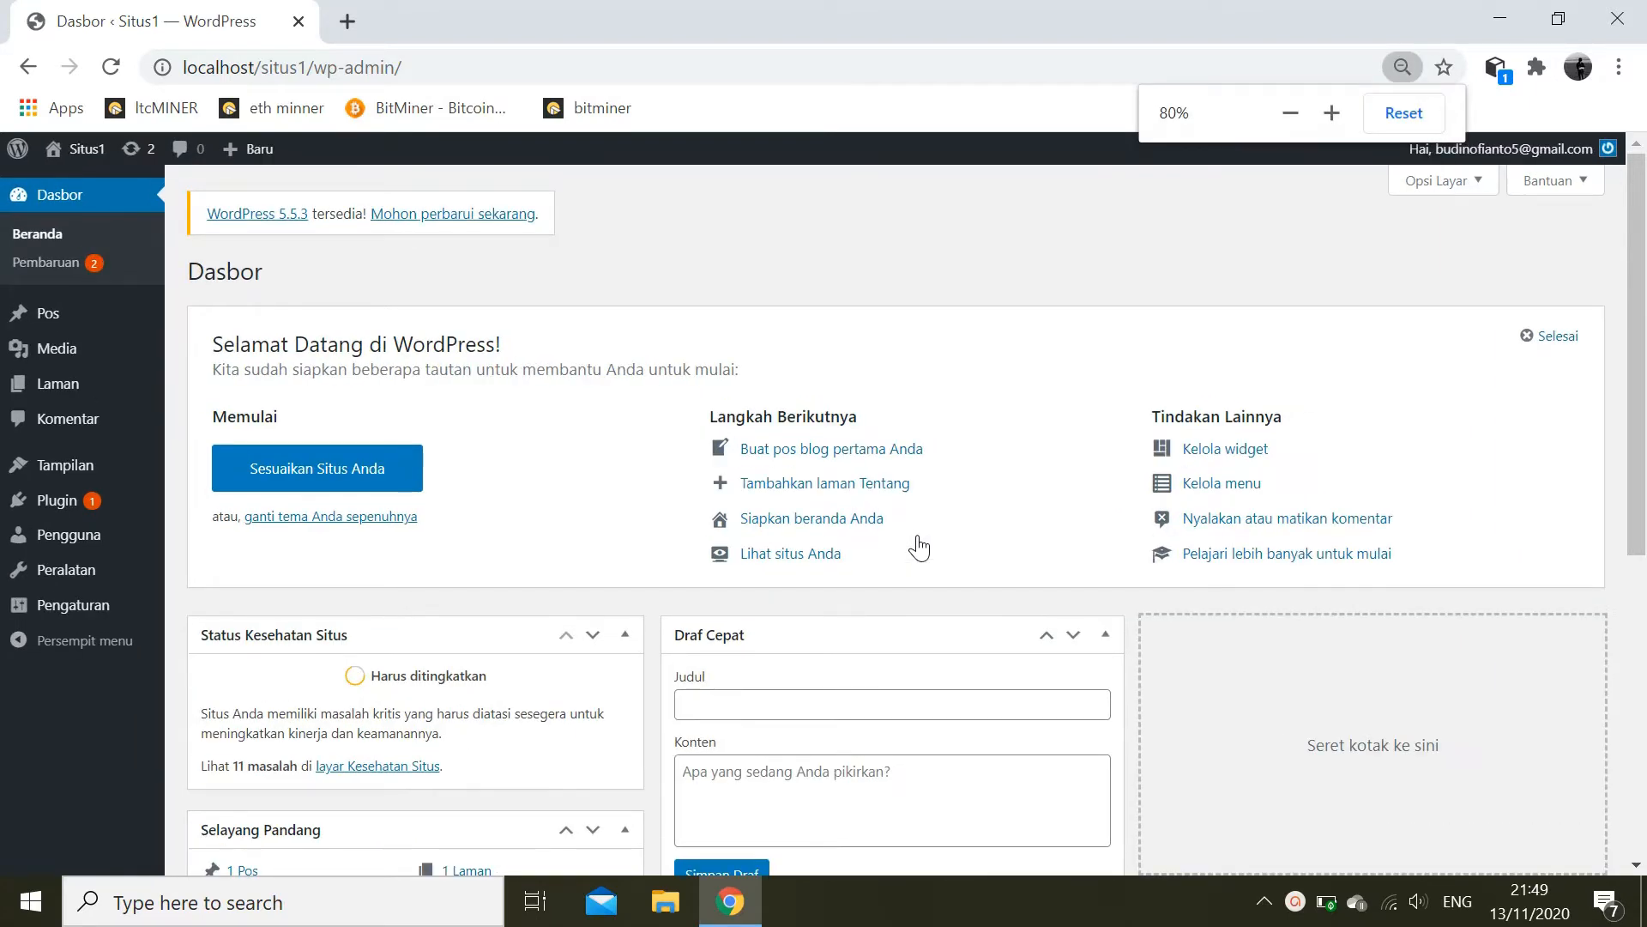
key(ctrl+plus)
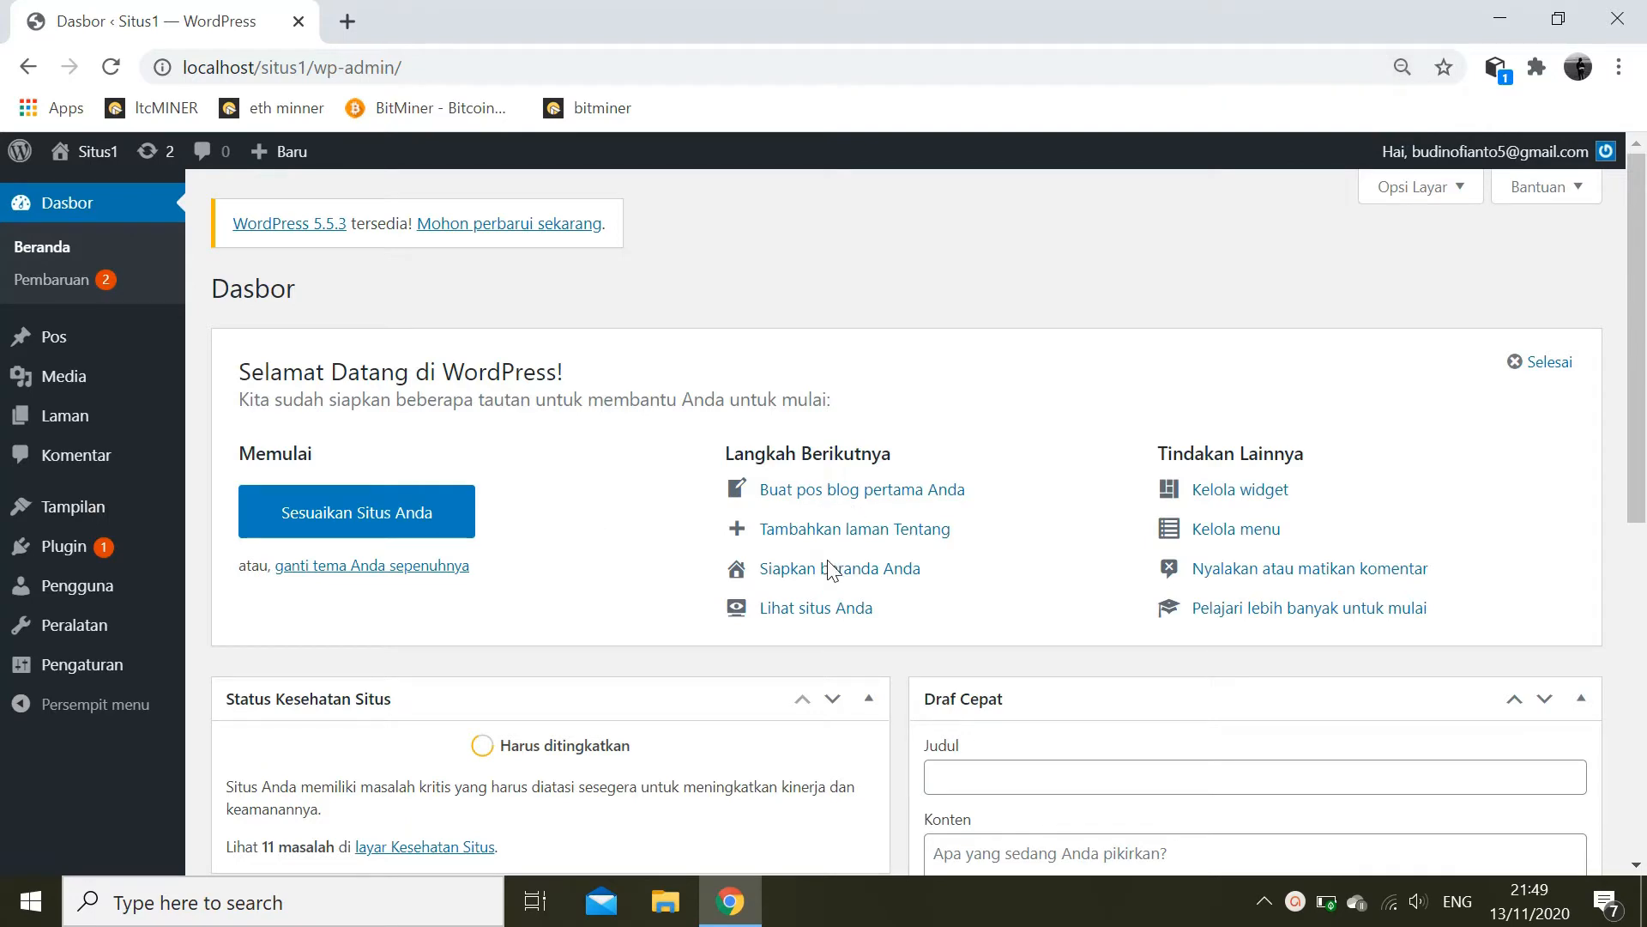
mouse_move(1638, 413)
mouse_down()
mouse_move(1640, 748)
mouse_move(1640, 396)
mouse_up()
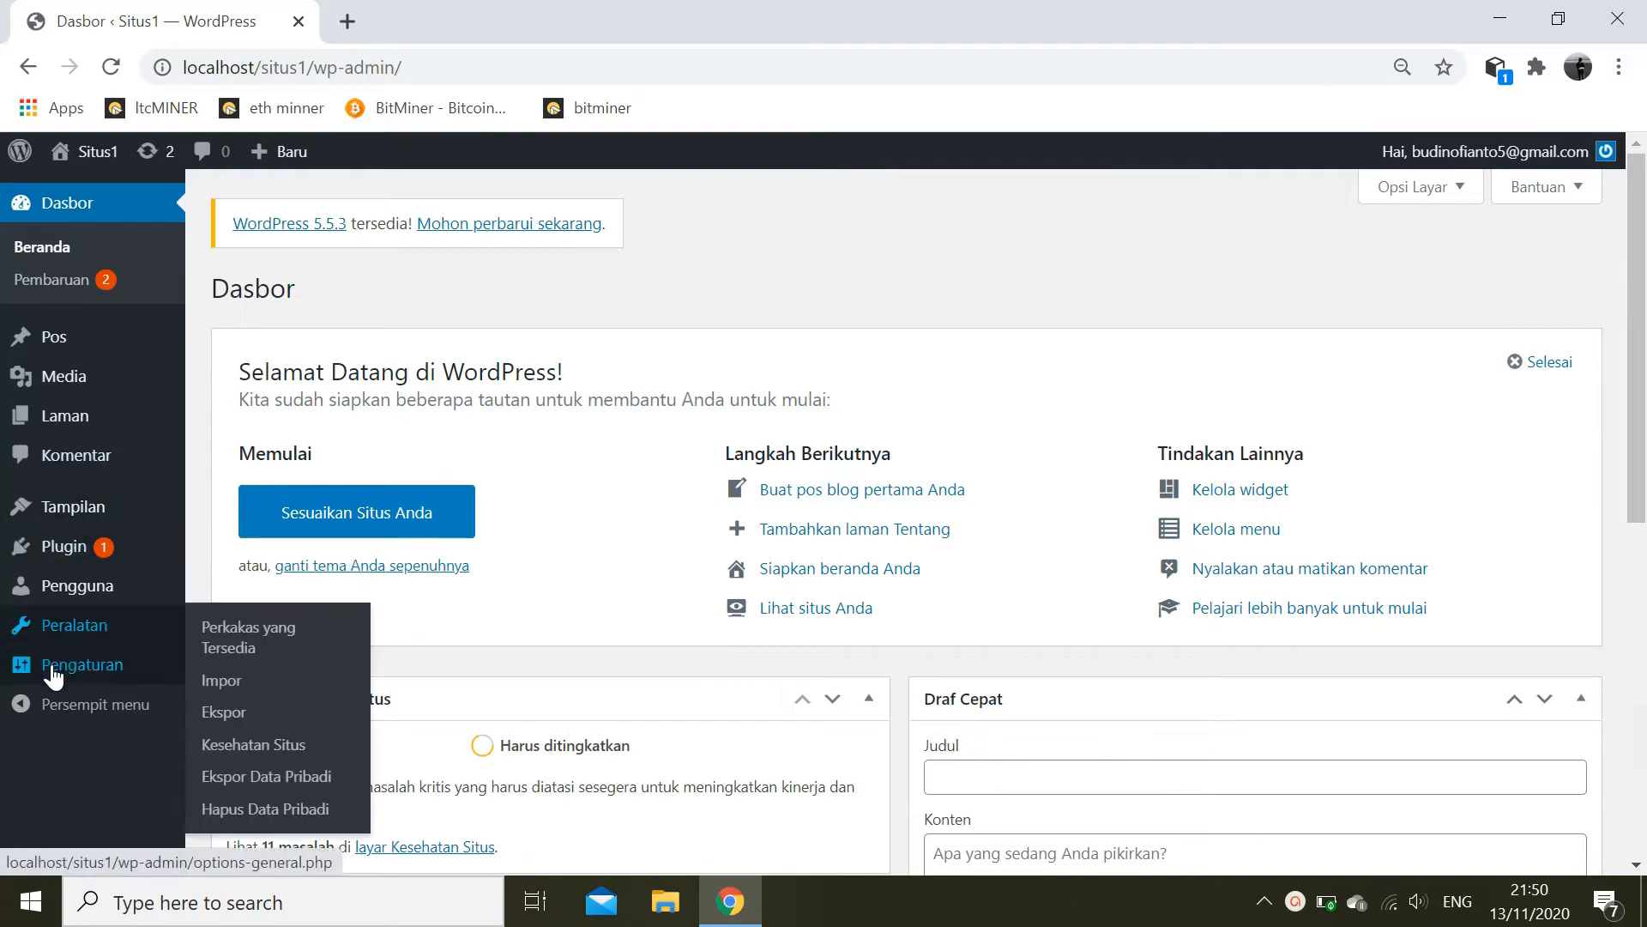
mouse_move(54, 676)
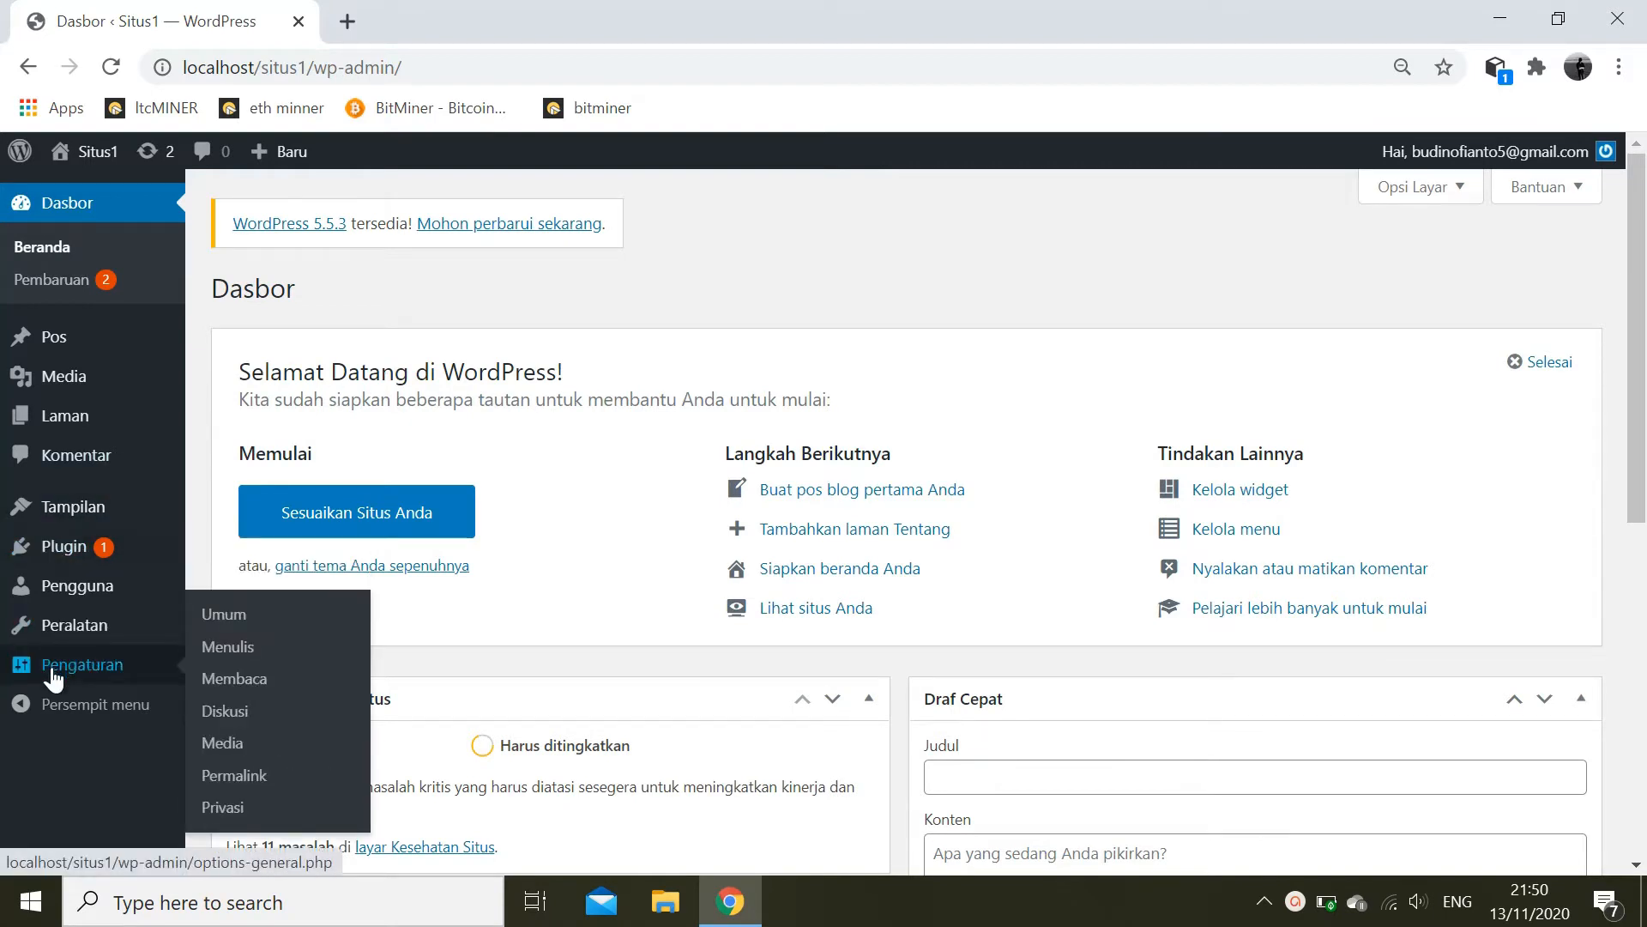
click(53, 676)
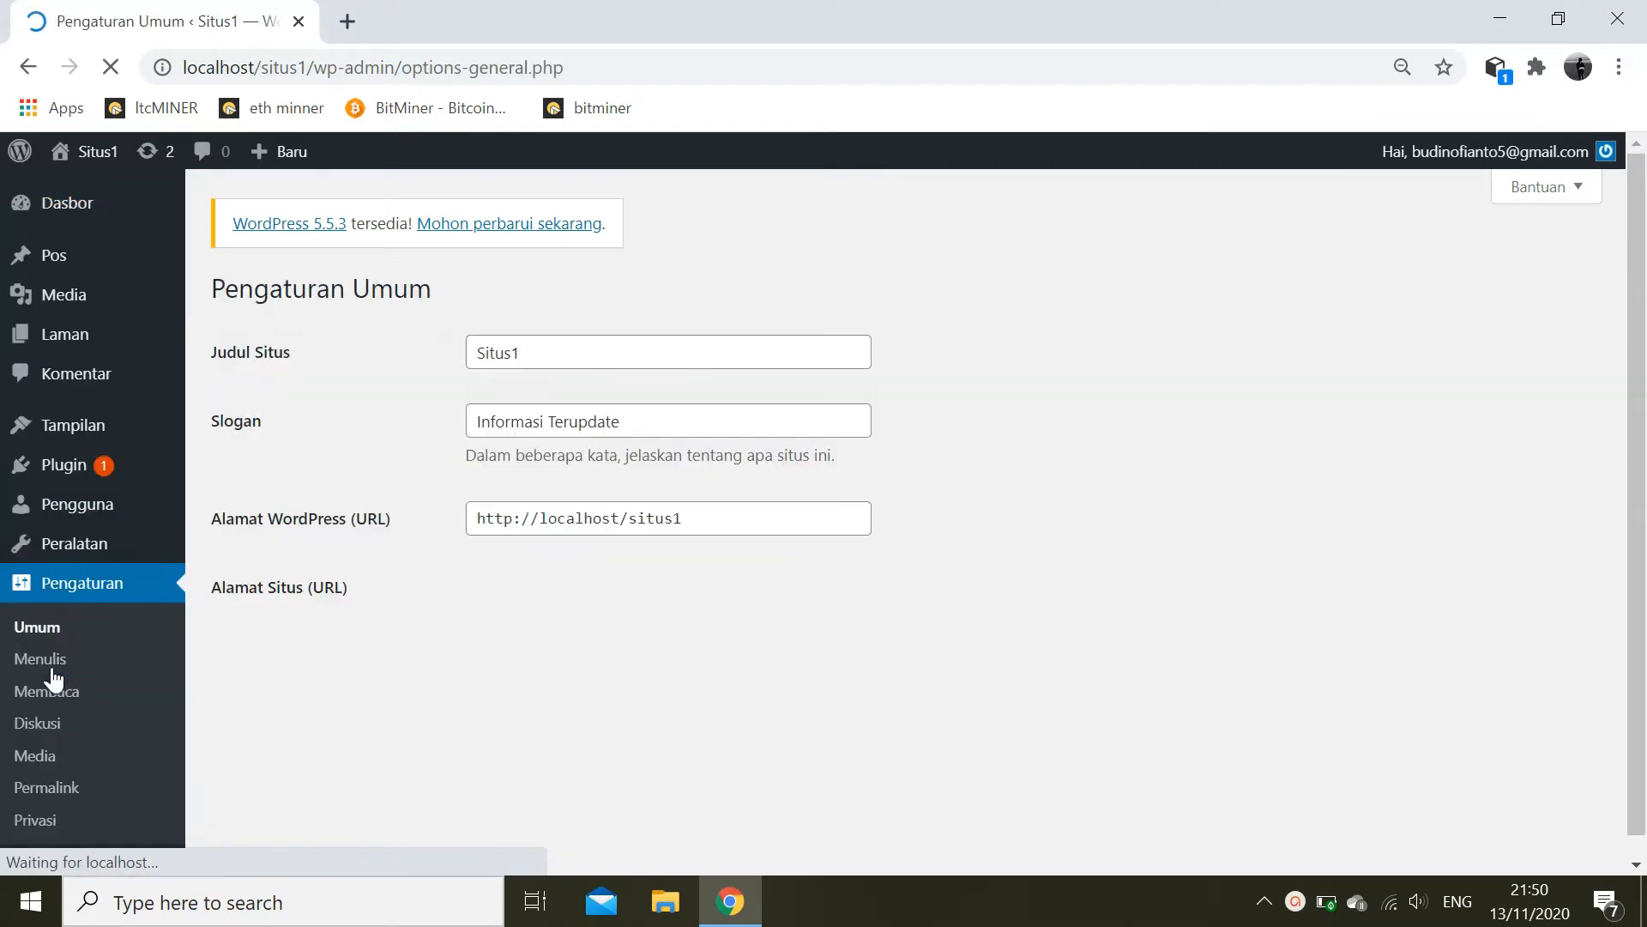
click(45, 633)
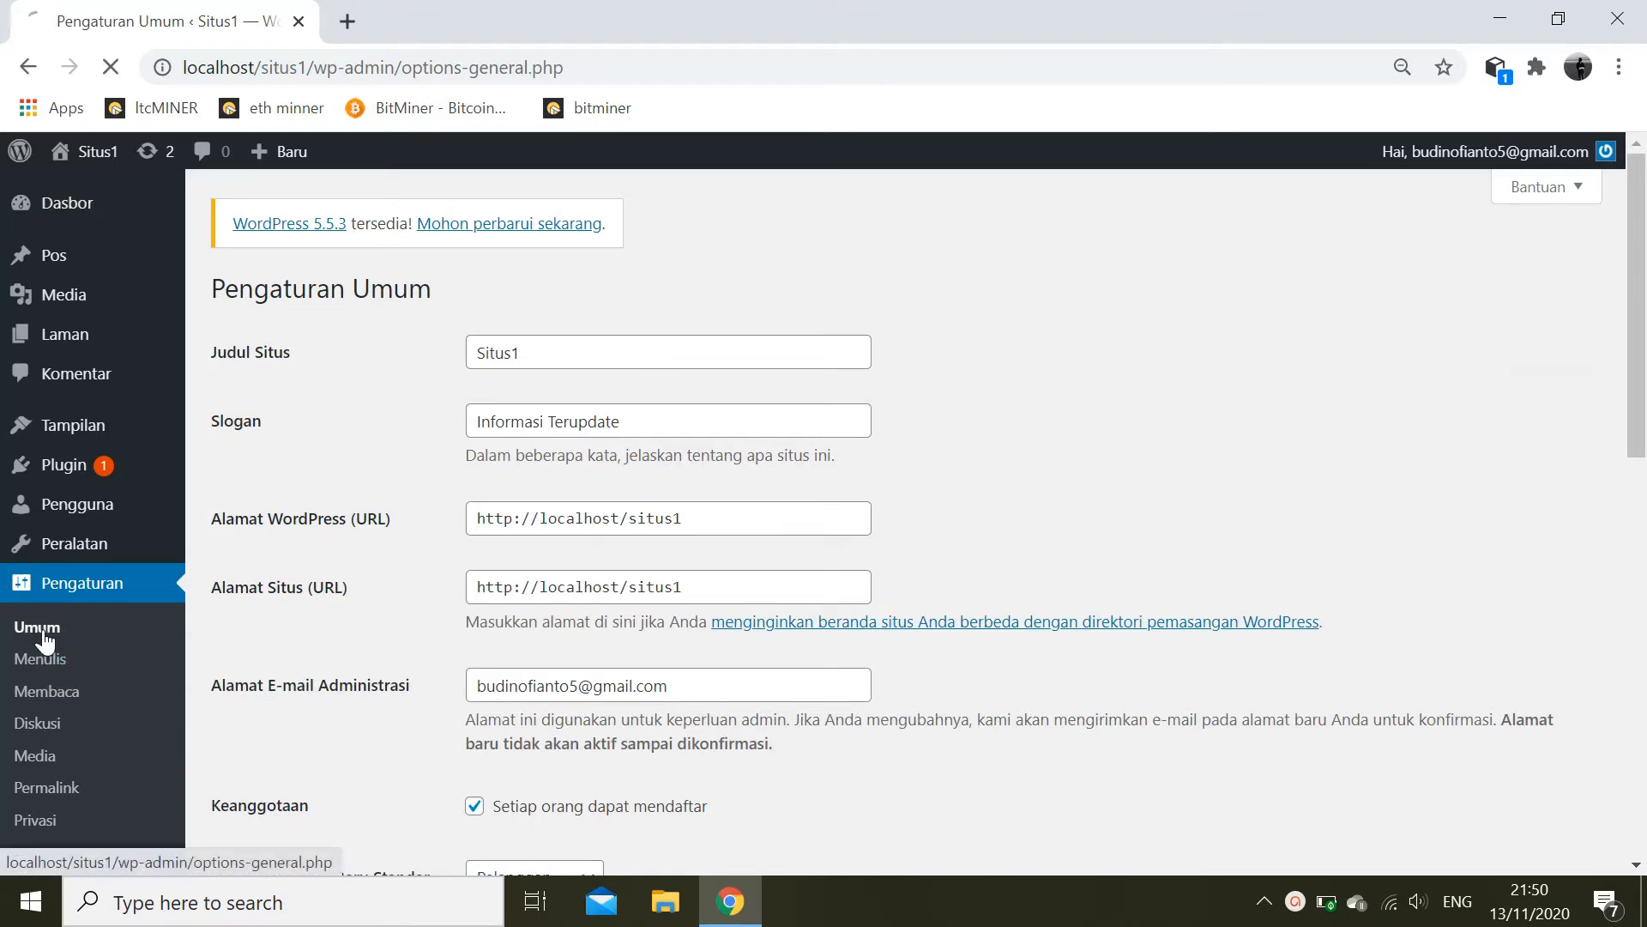
- Extend the site slogan to read "Informasi Terupdate Masa Kini"
click(534, 353)
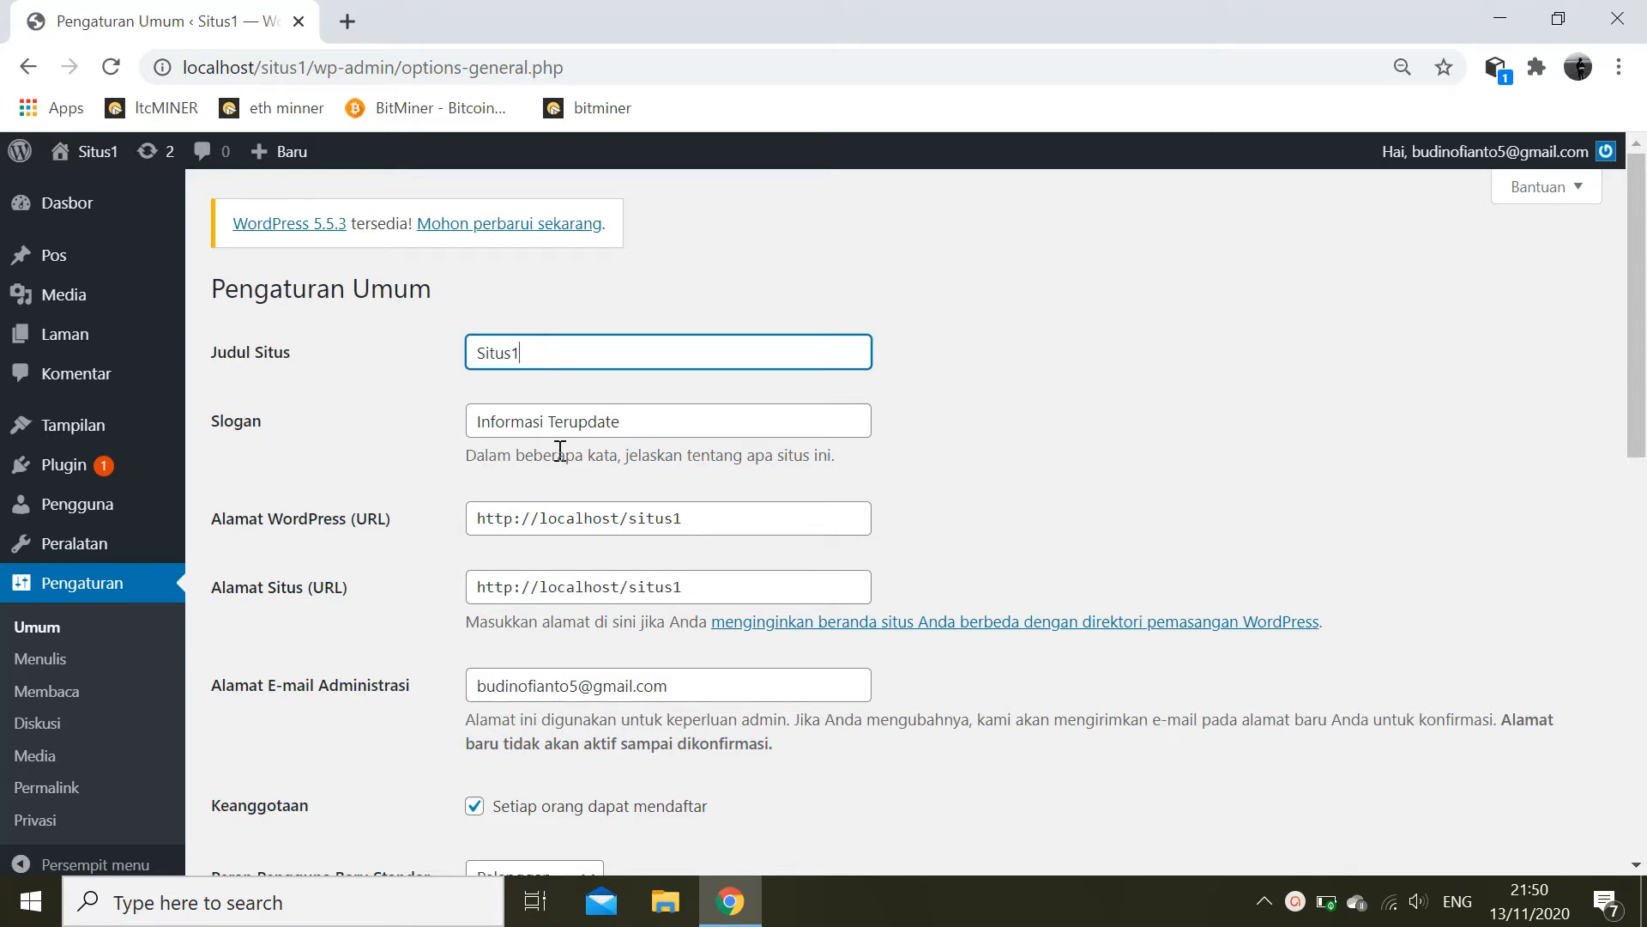
click(639, 424)
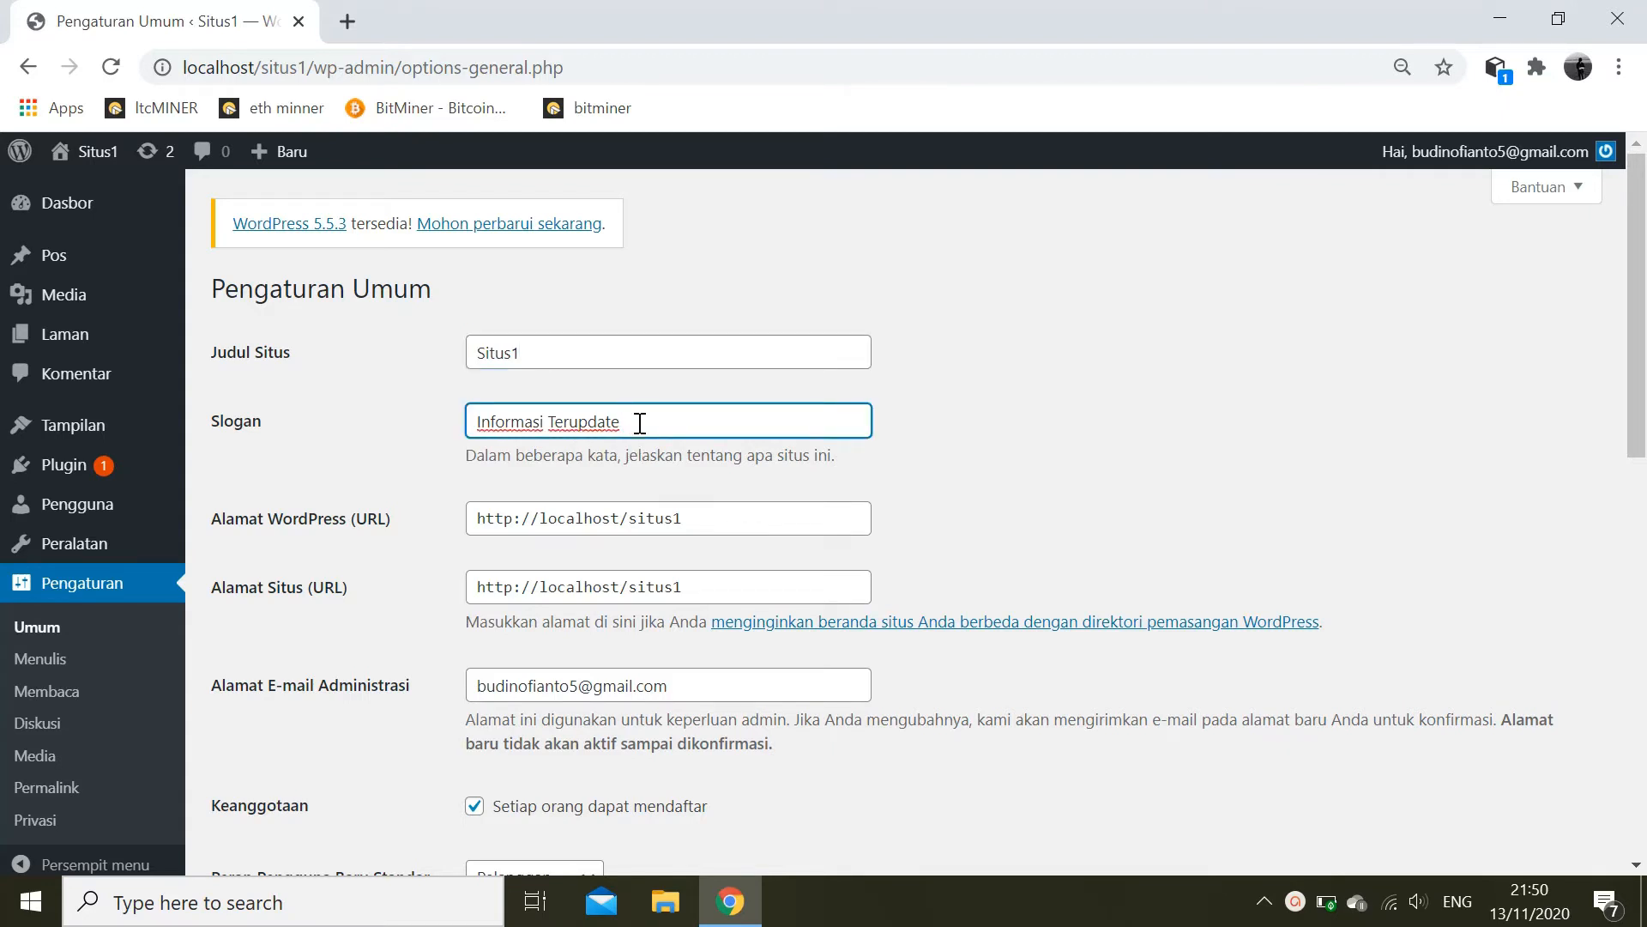
text(m)
key(BackSpace)
text(Masa Kini)
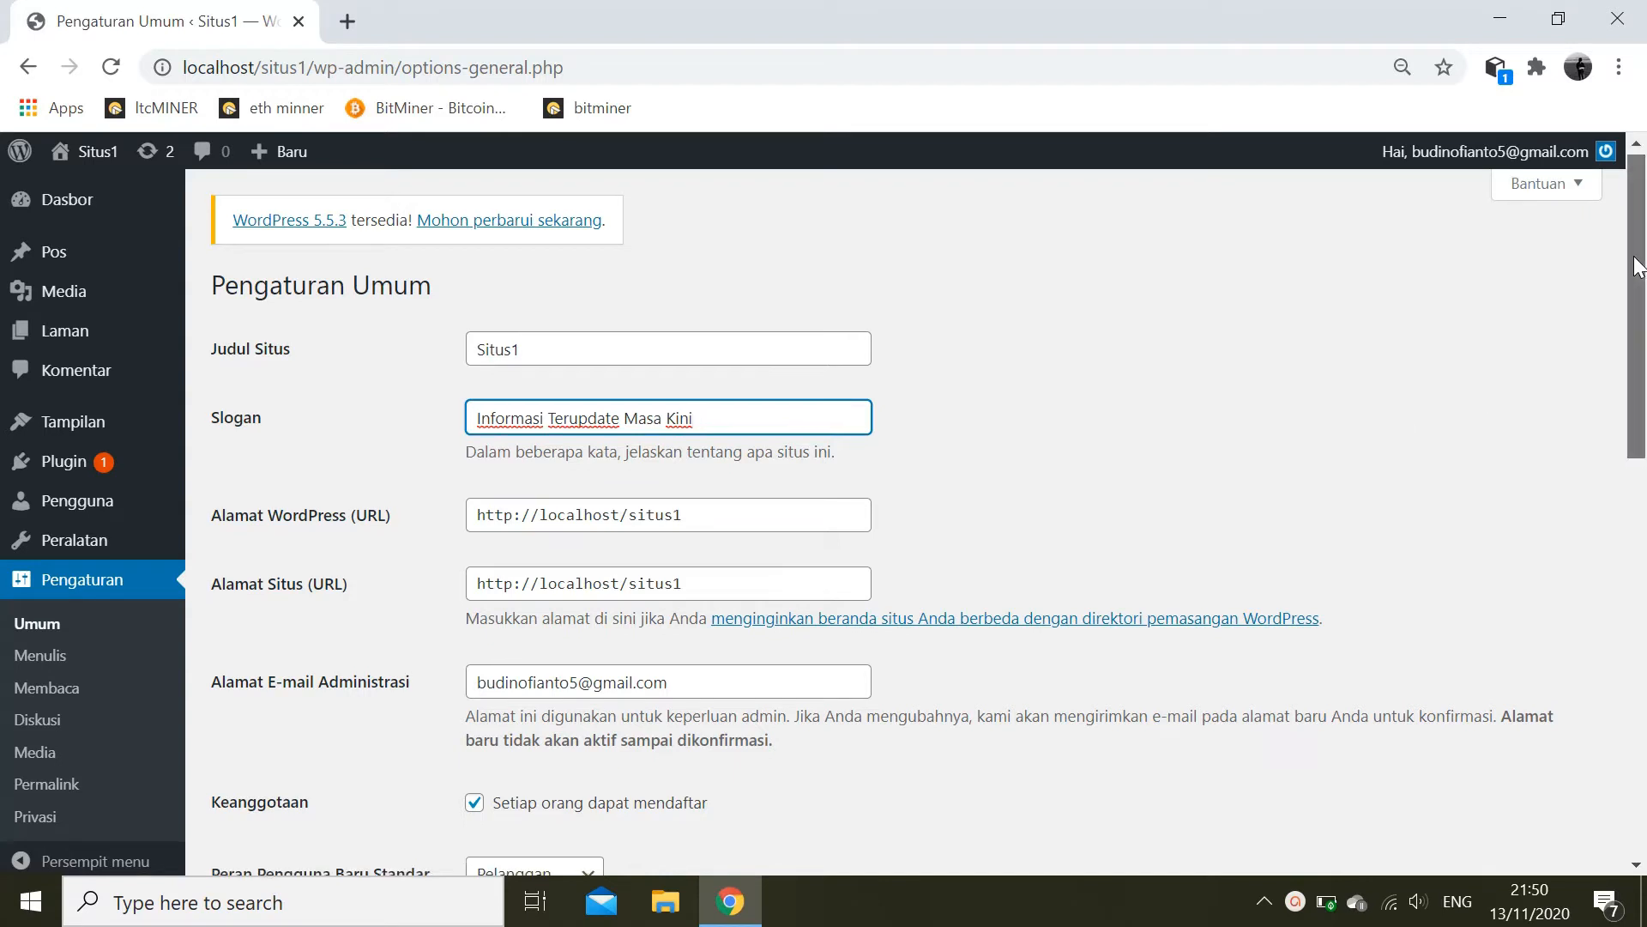
- Review the available choices for the default new-user role and the site language without changing either
drag(1639, 258, 1644, 398)
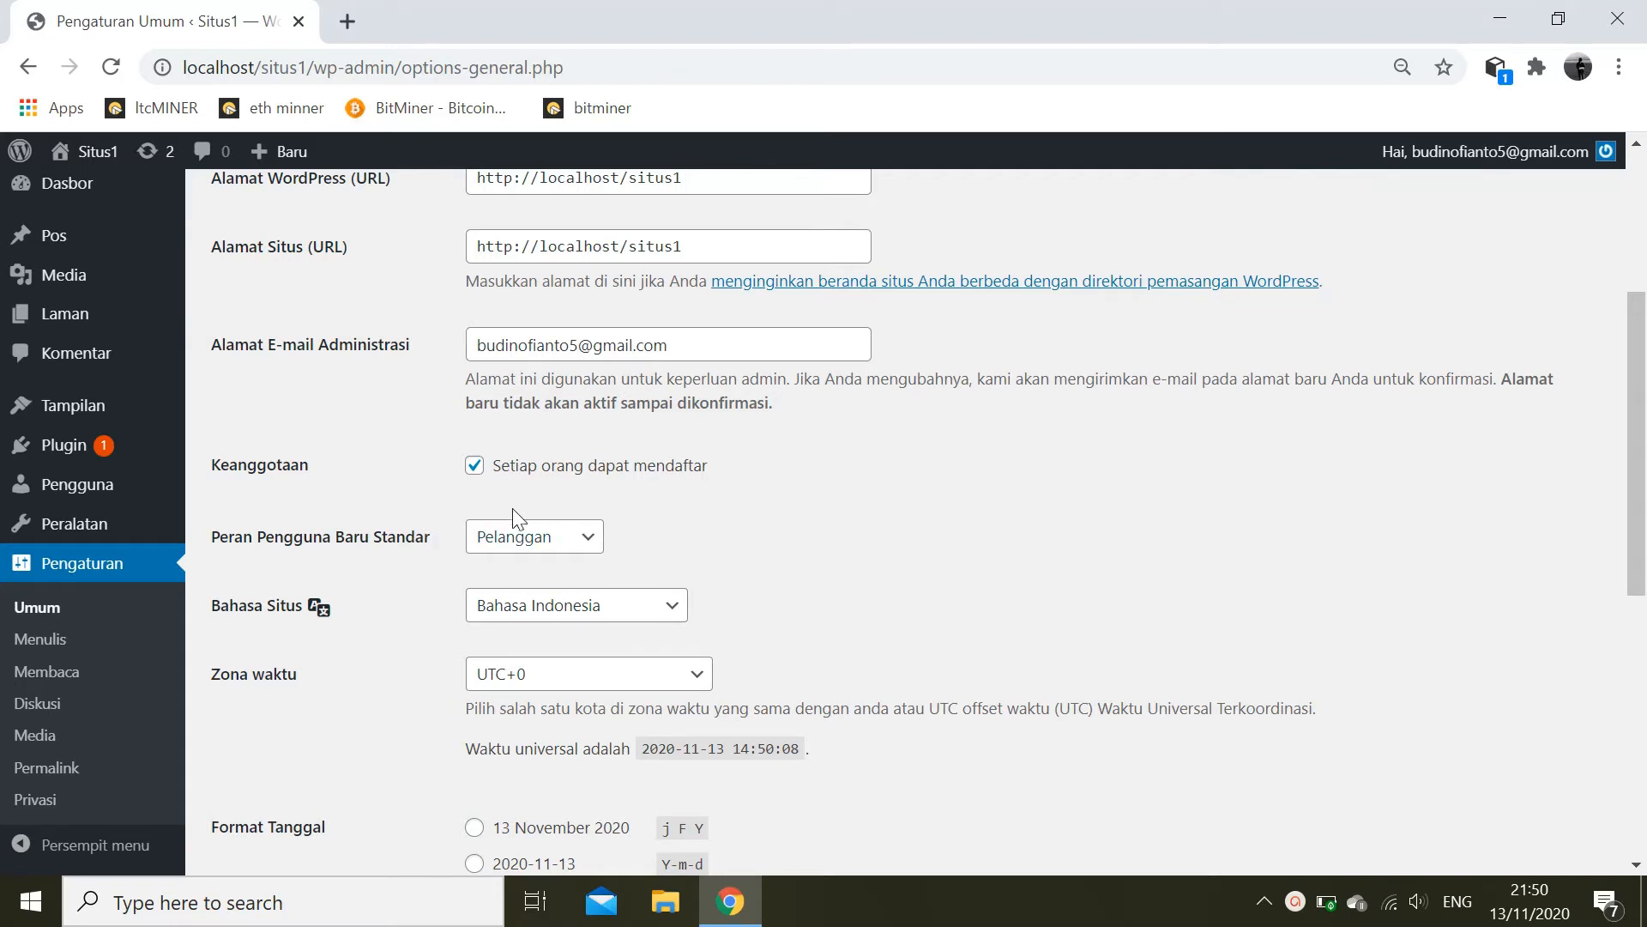
click(478, 556)
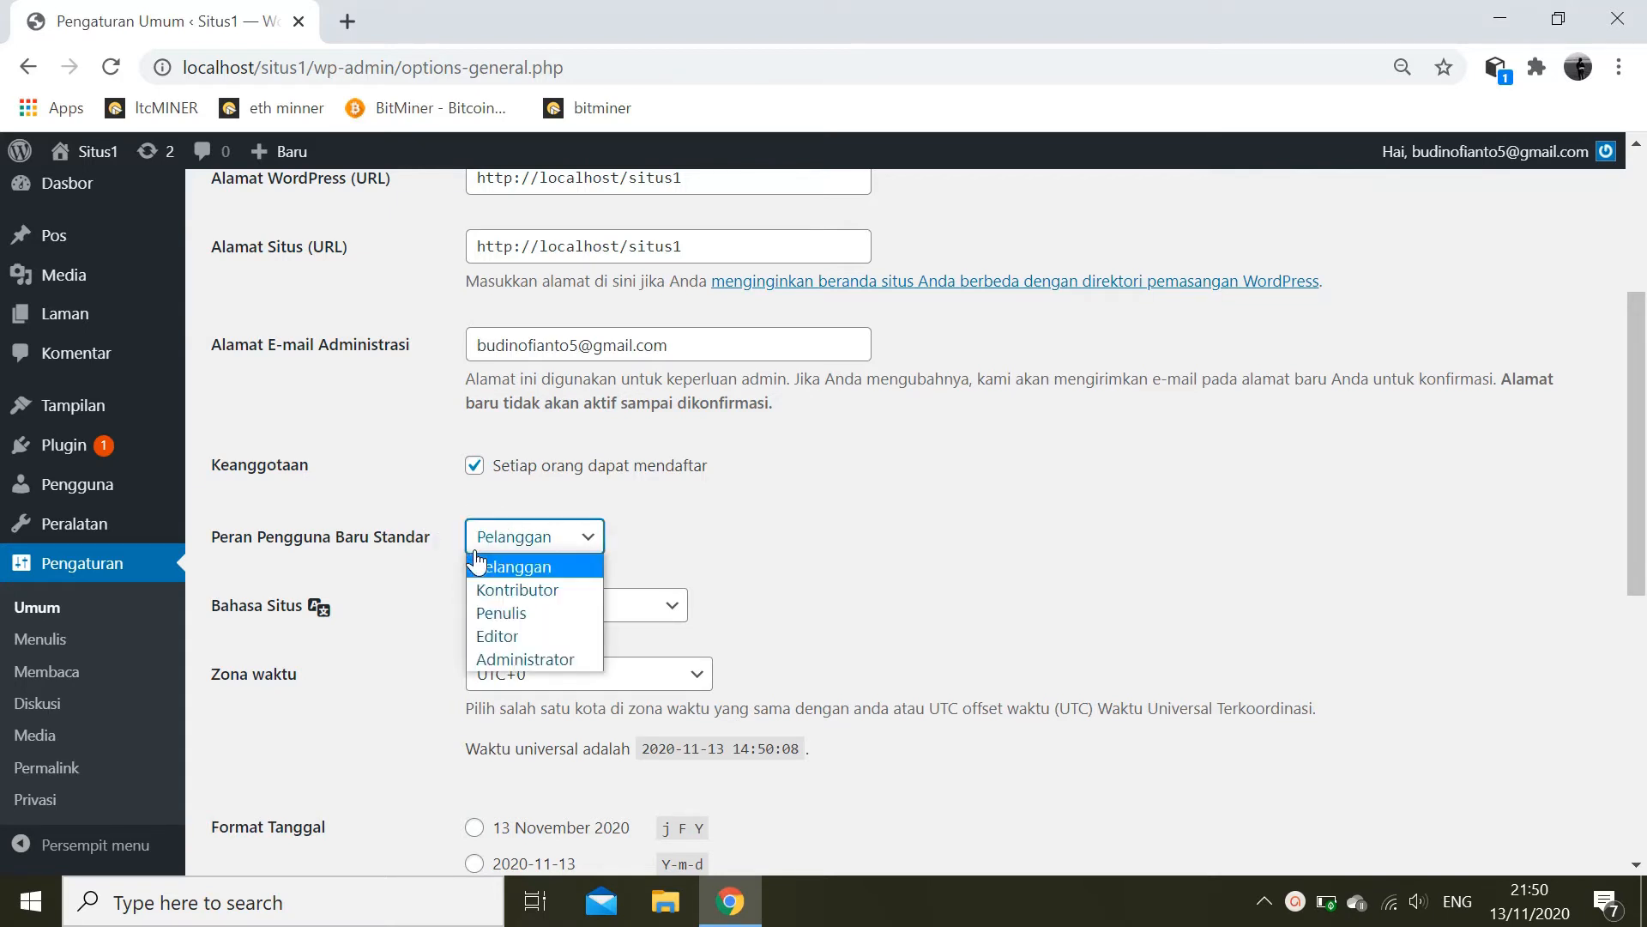
click(523, 543)
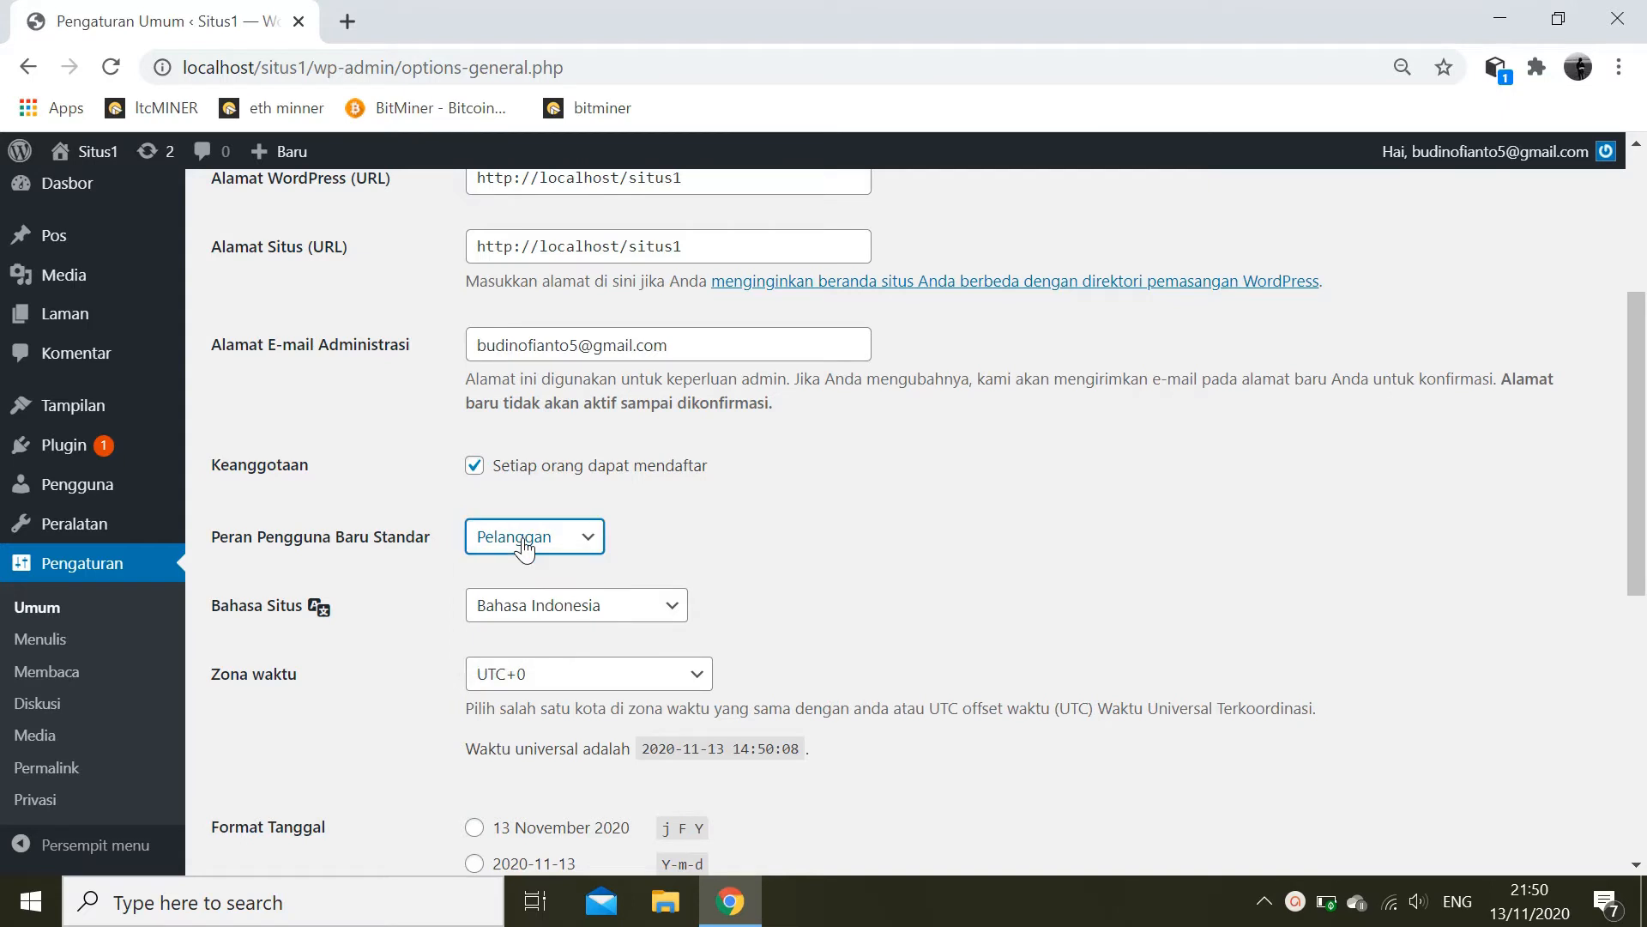
click(672, 607)
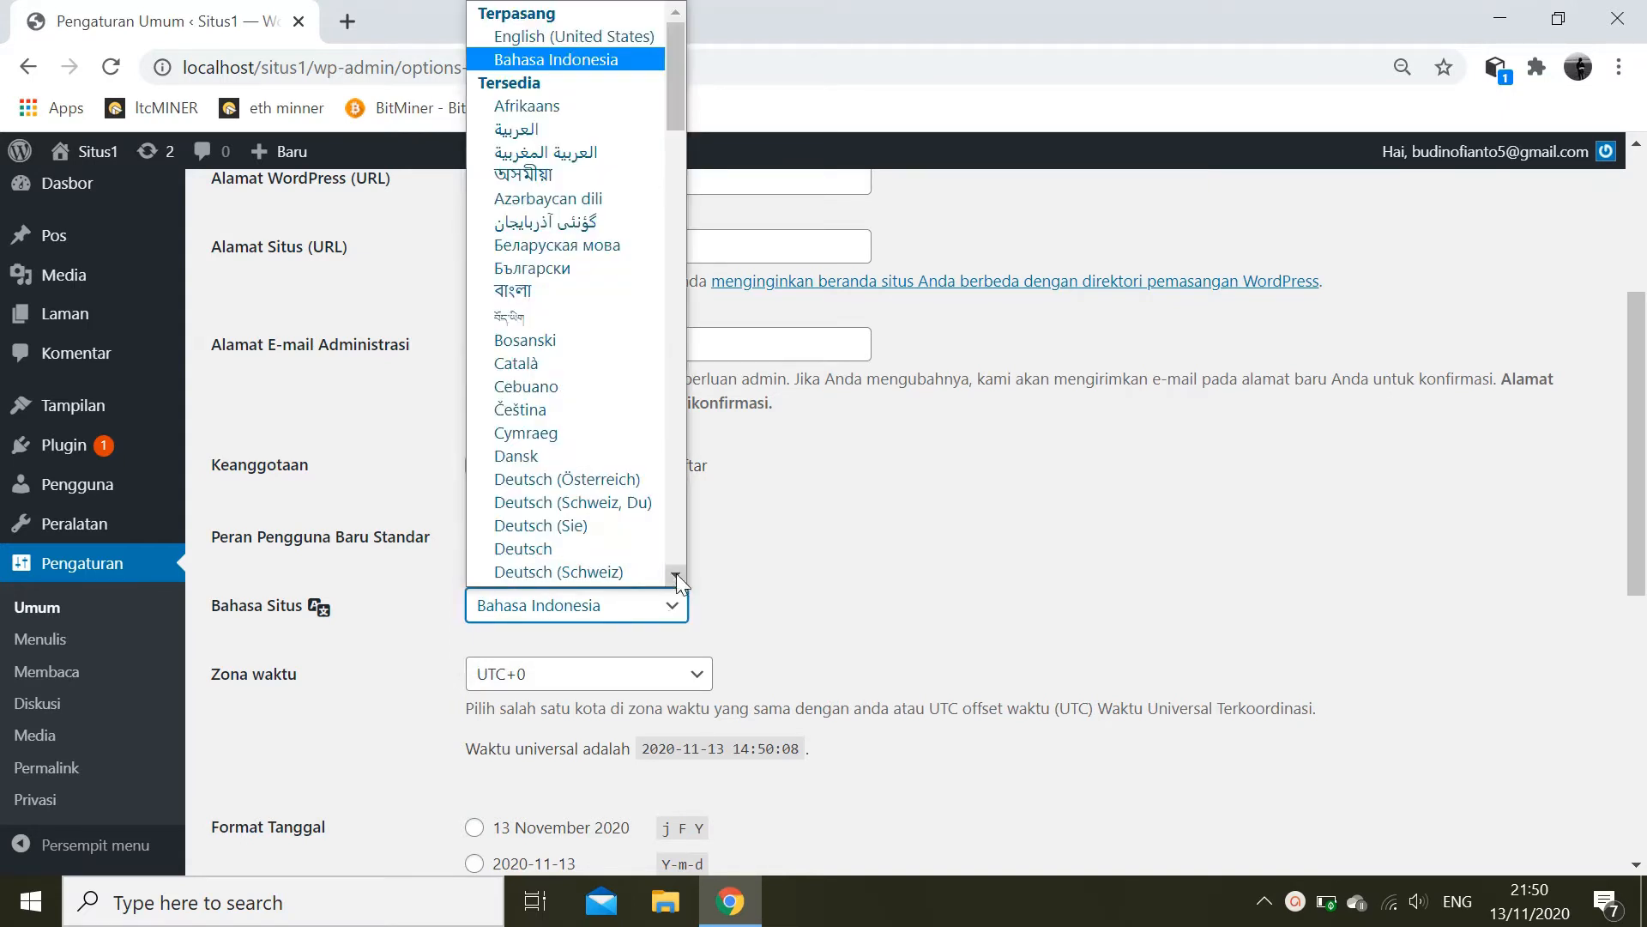
click(638, 614)
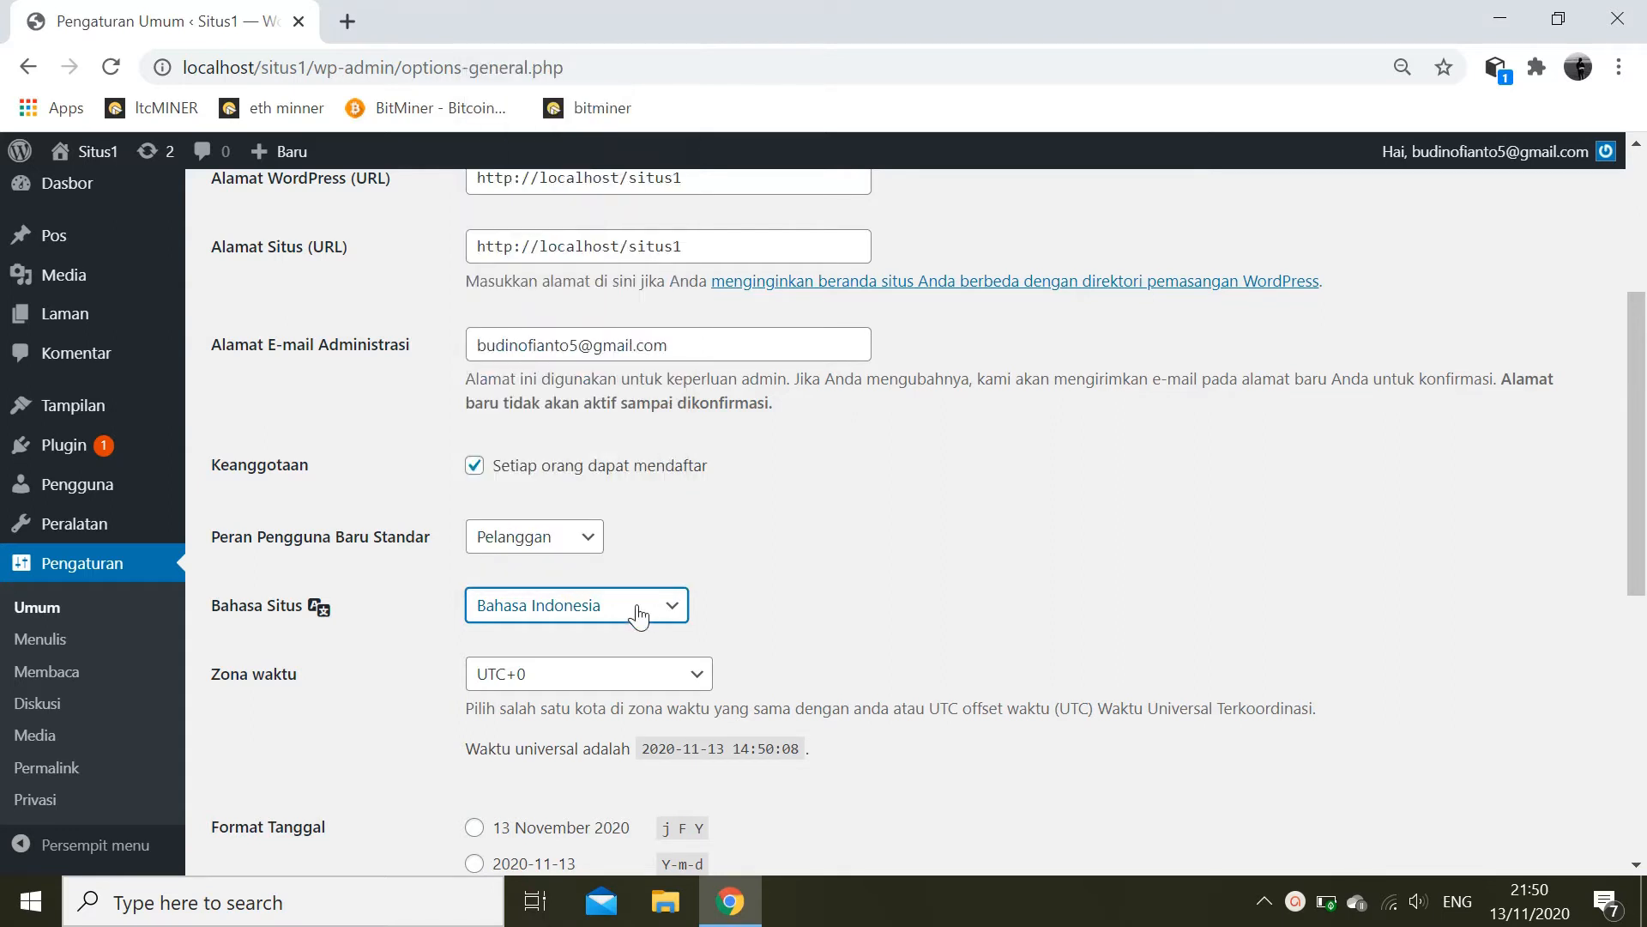
- Set the site's time zone to Jakarta, from the Asia group of cities
click(697, 686)
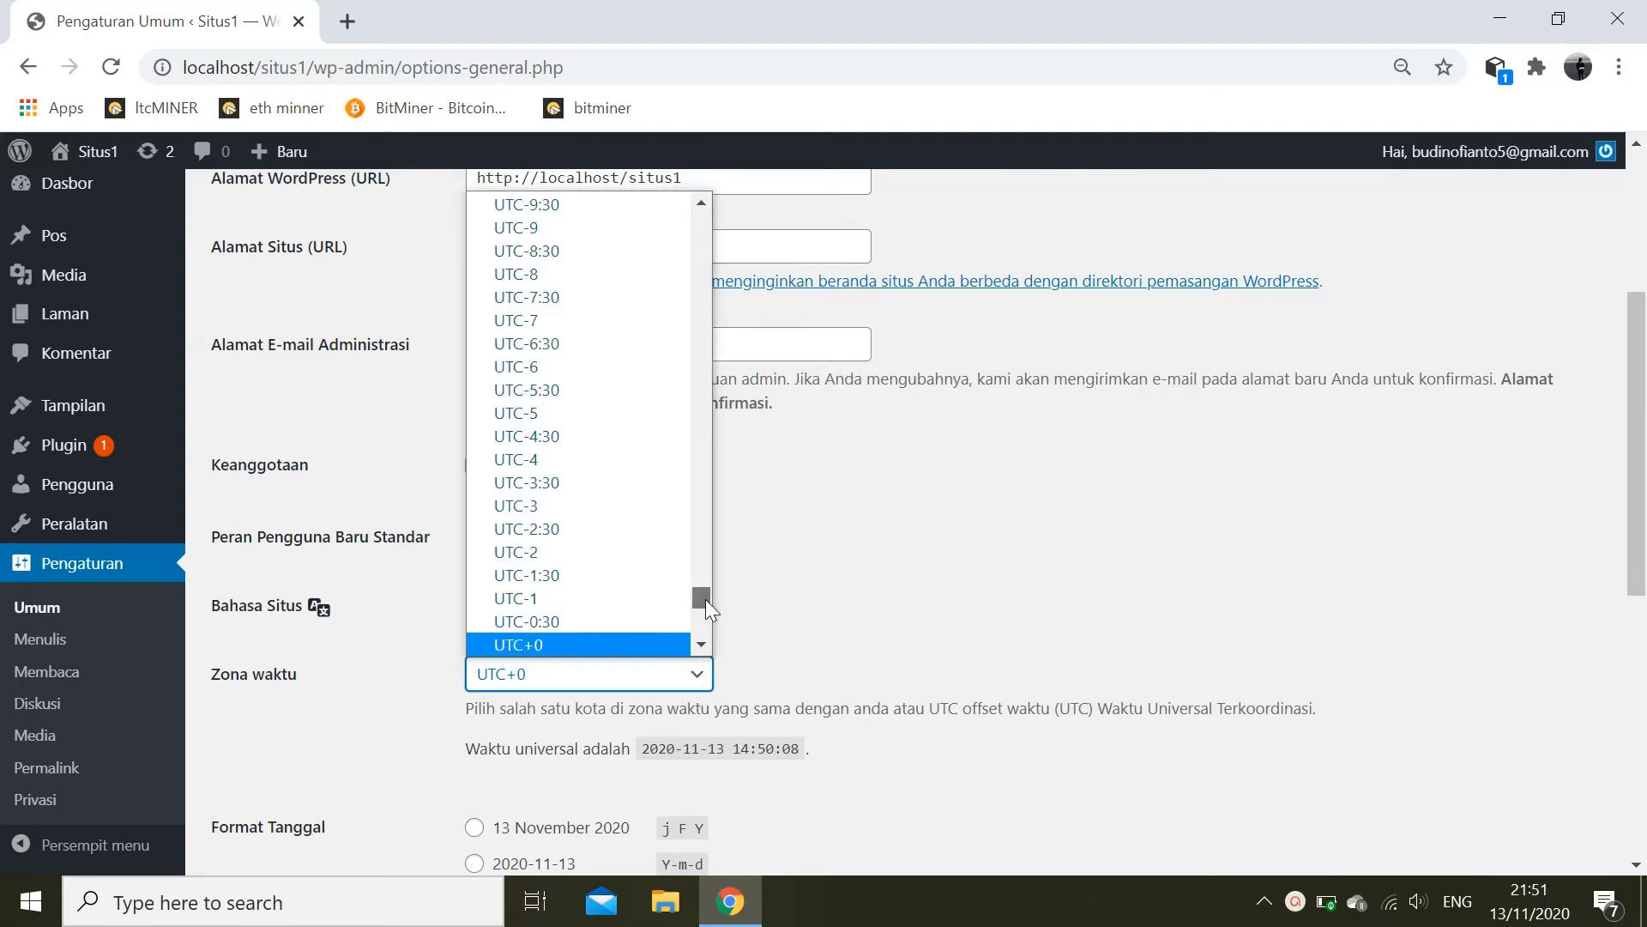
click(698, 202)
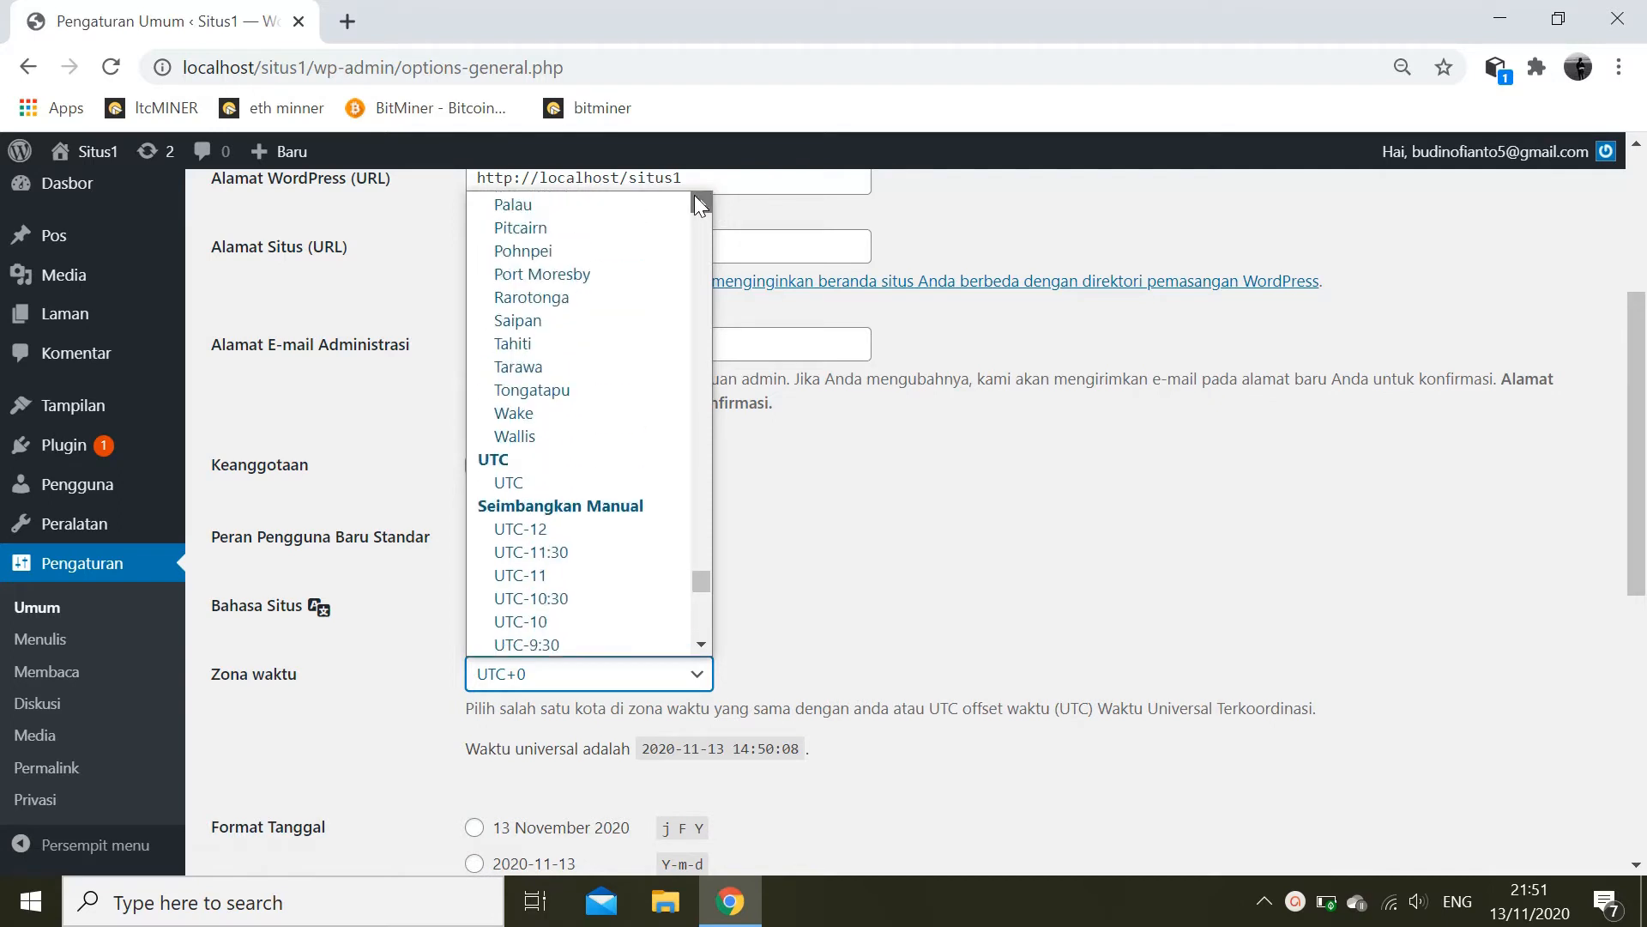
scroll(699, 202, up, 10)
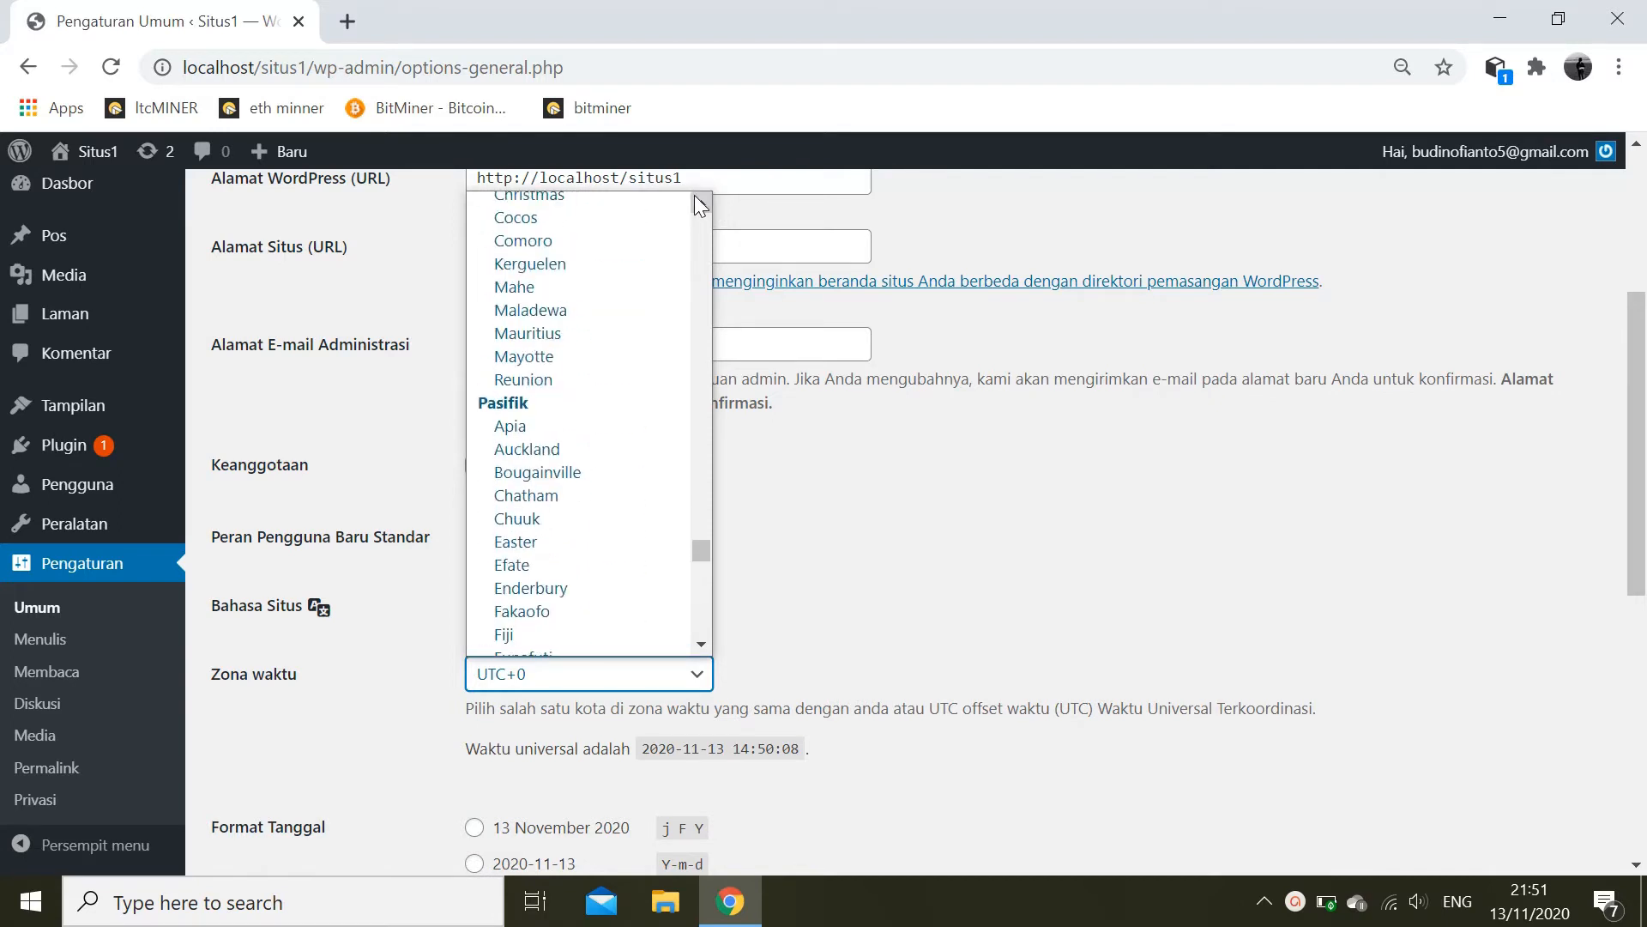
scroll(701, 204, up, 8)
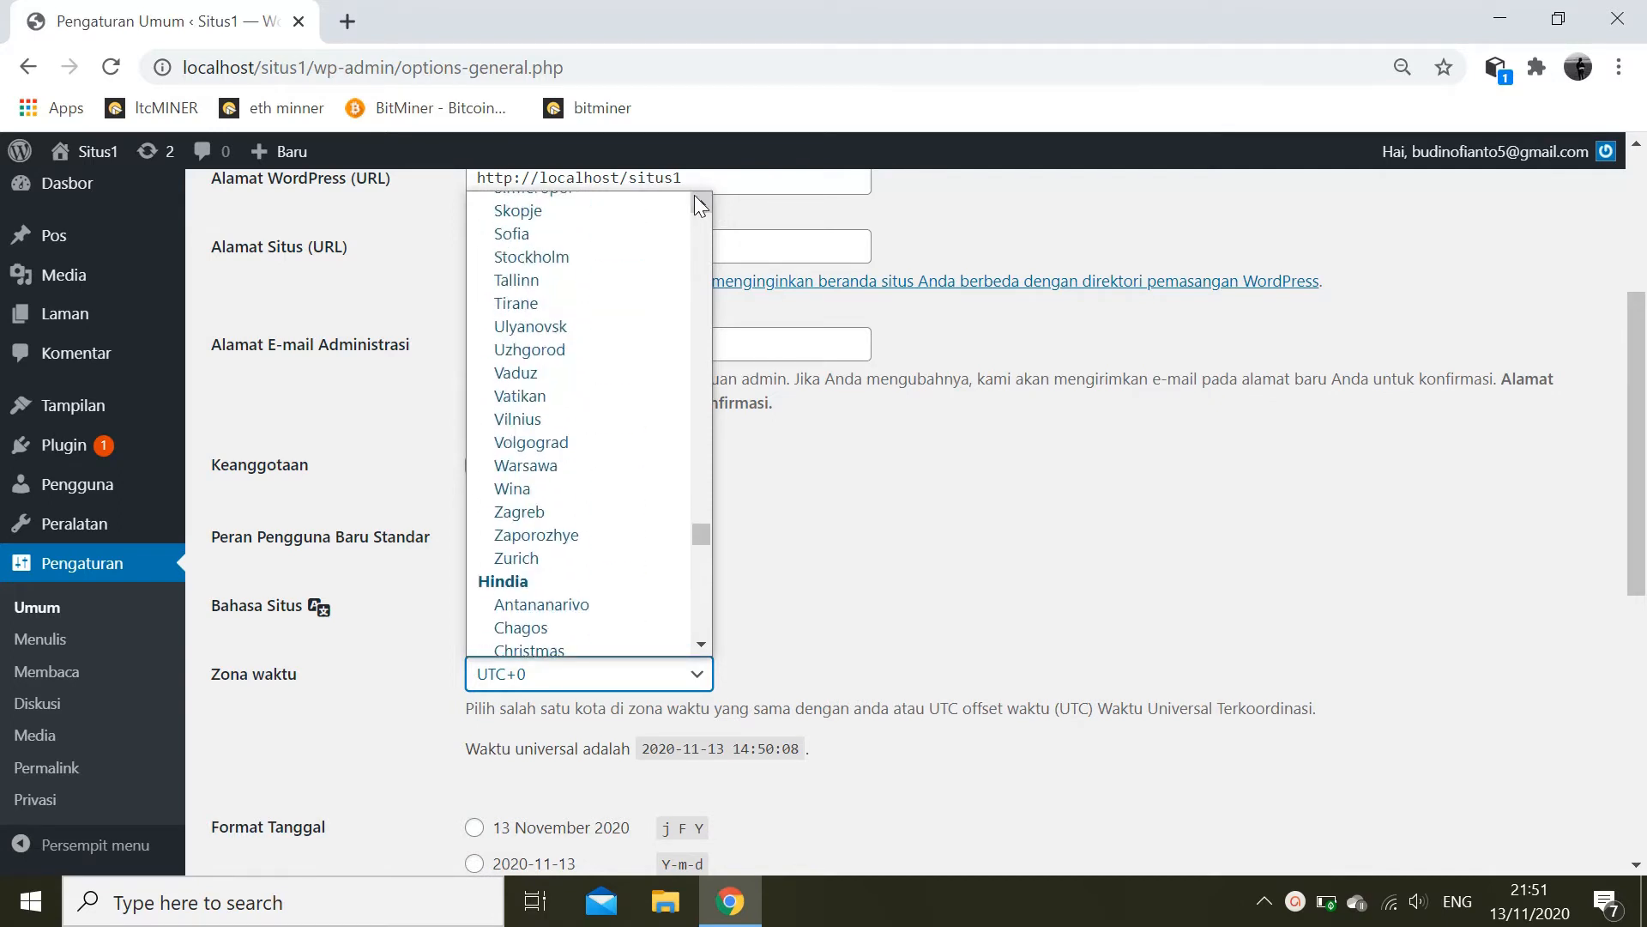
scroll(698, 202, up, 15)
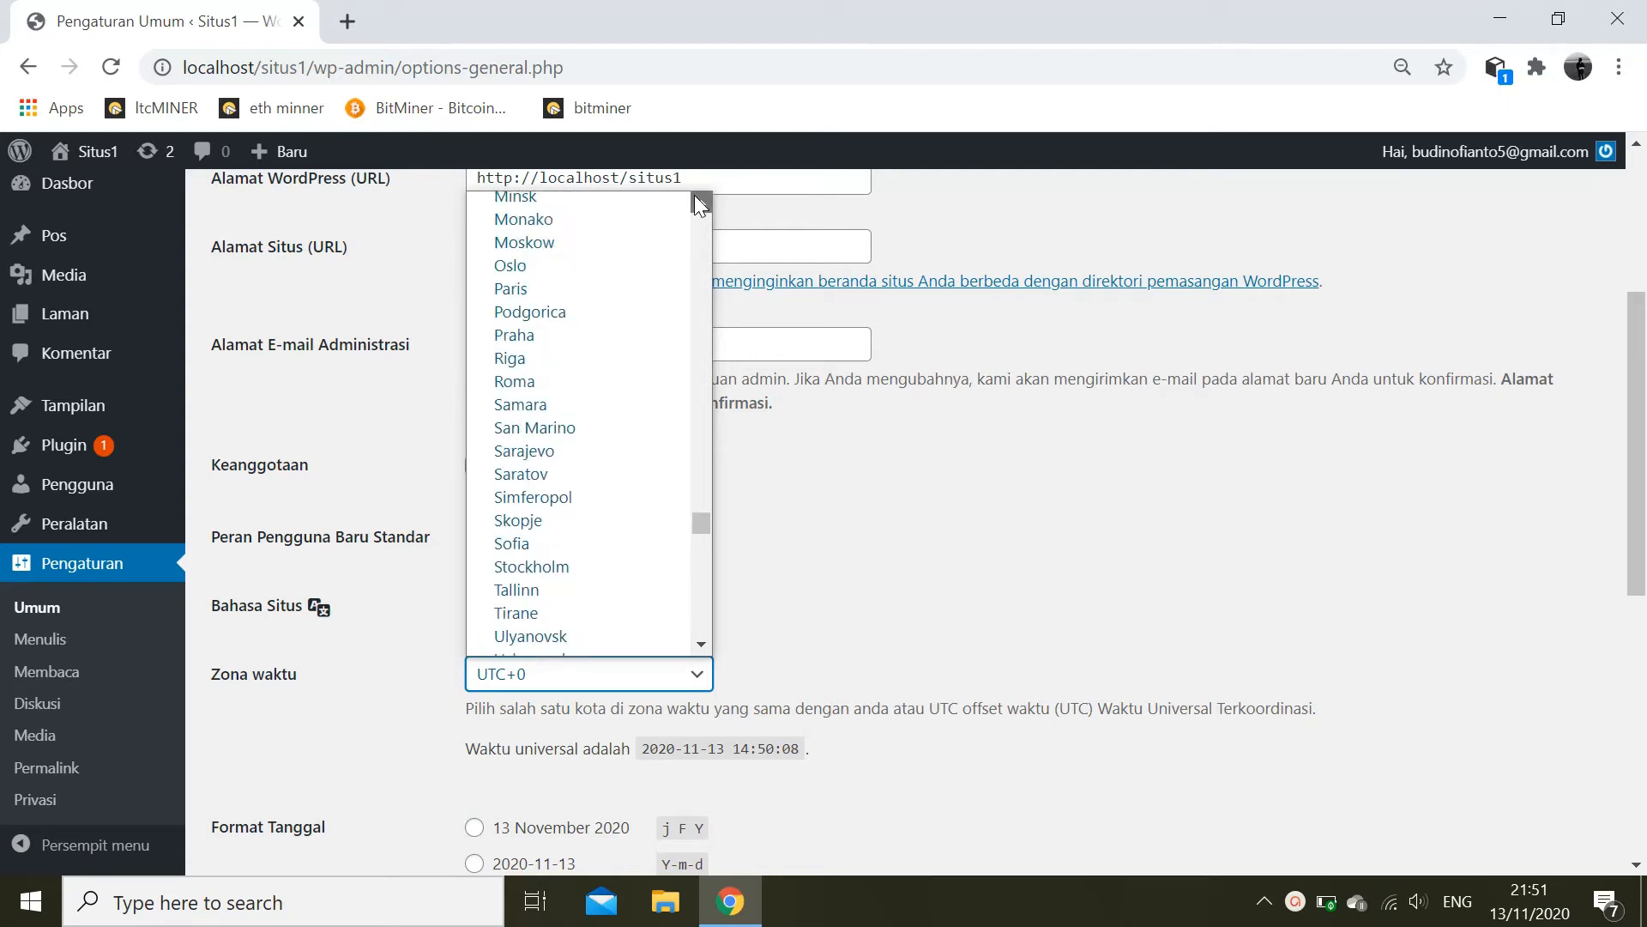
scroll(698, 202, up, 10)
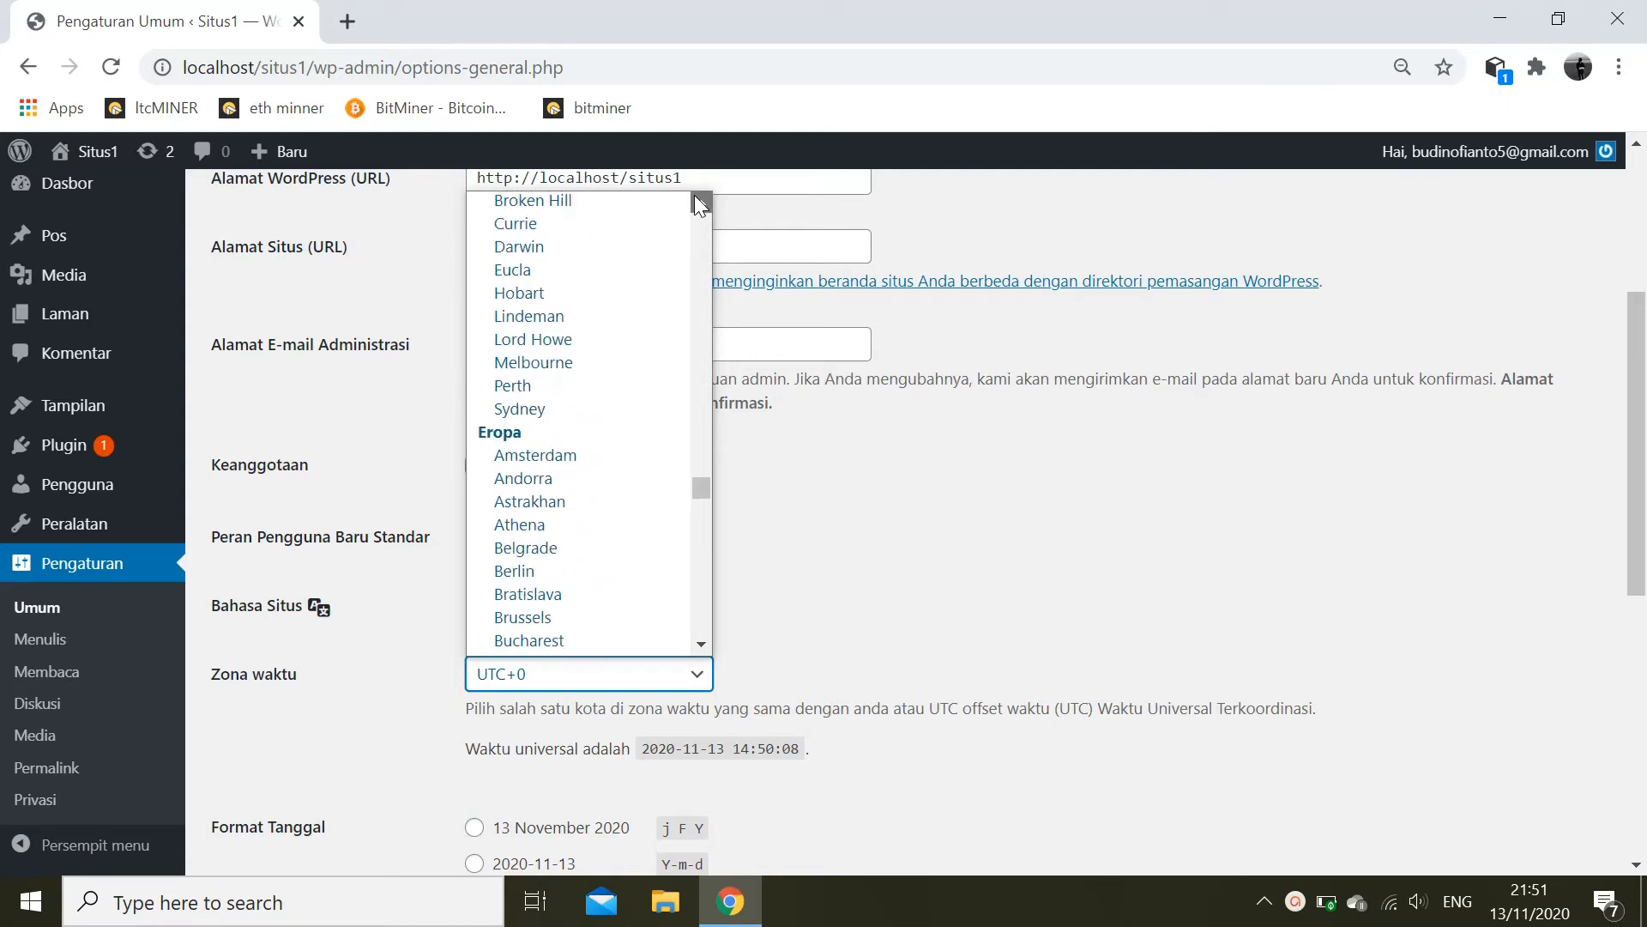
scroll(697, 202, up, 10)
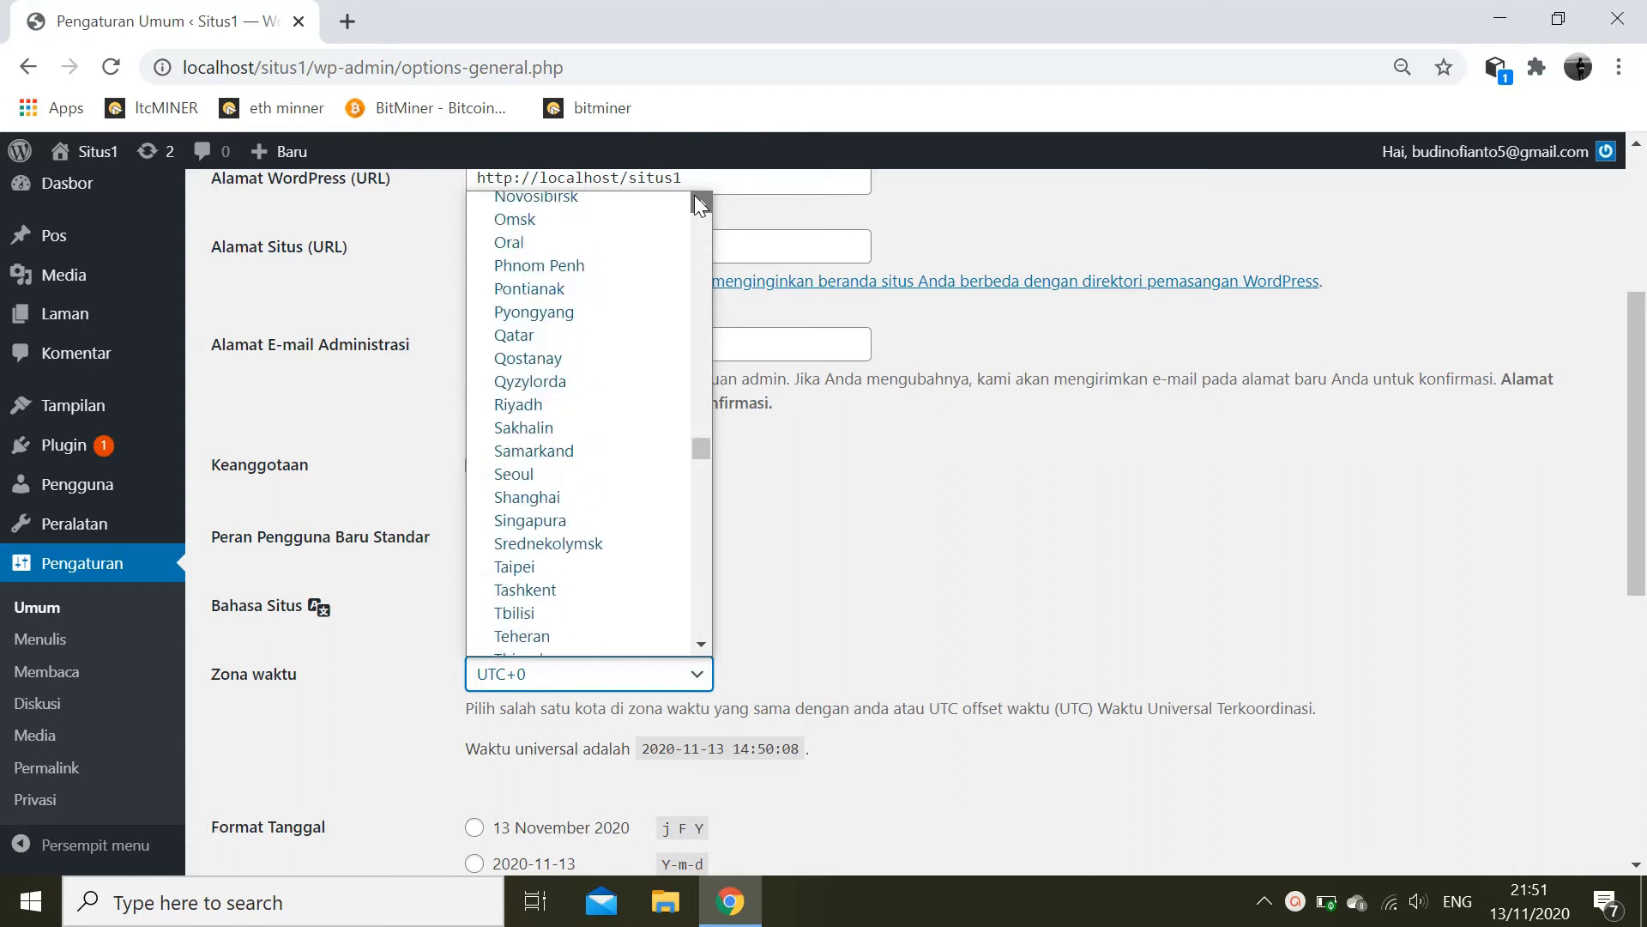
scroll(696, 203, up, 10)
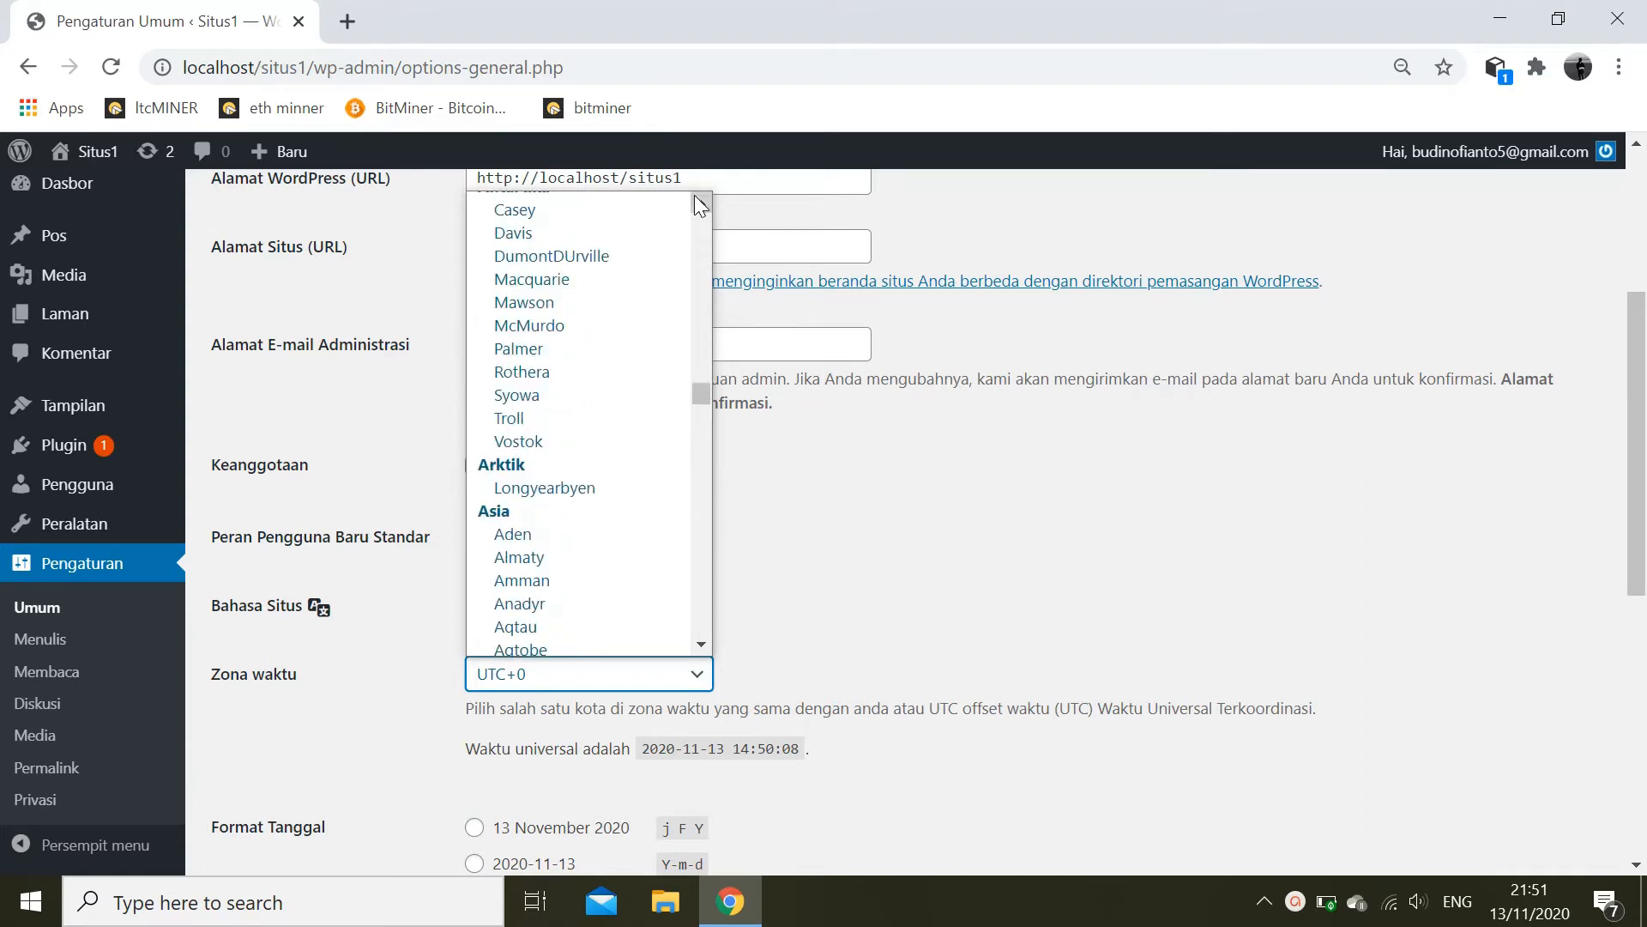
scroll(699, 202, up, 4)
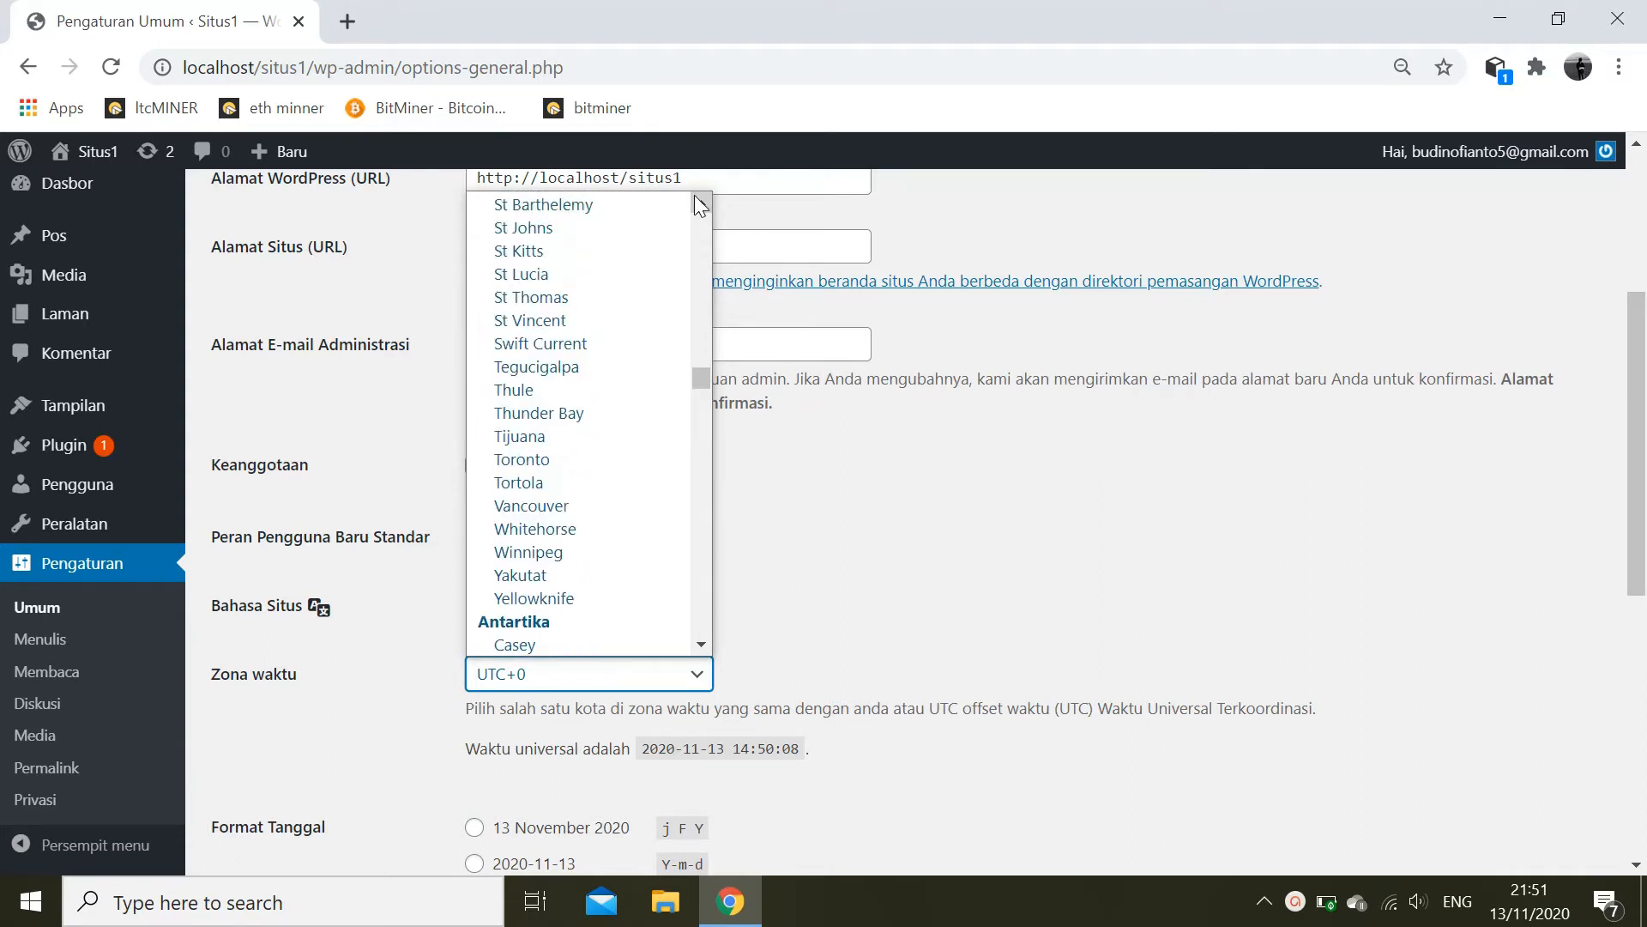
drag(693, 385, 702, 455)
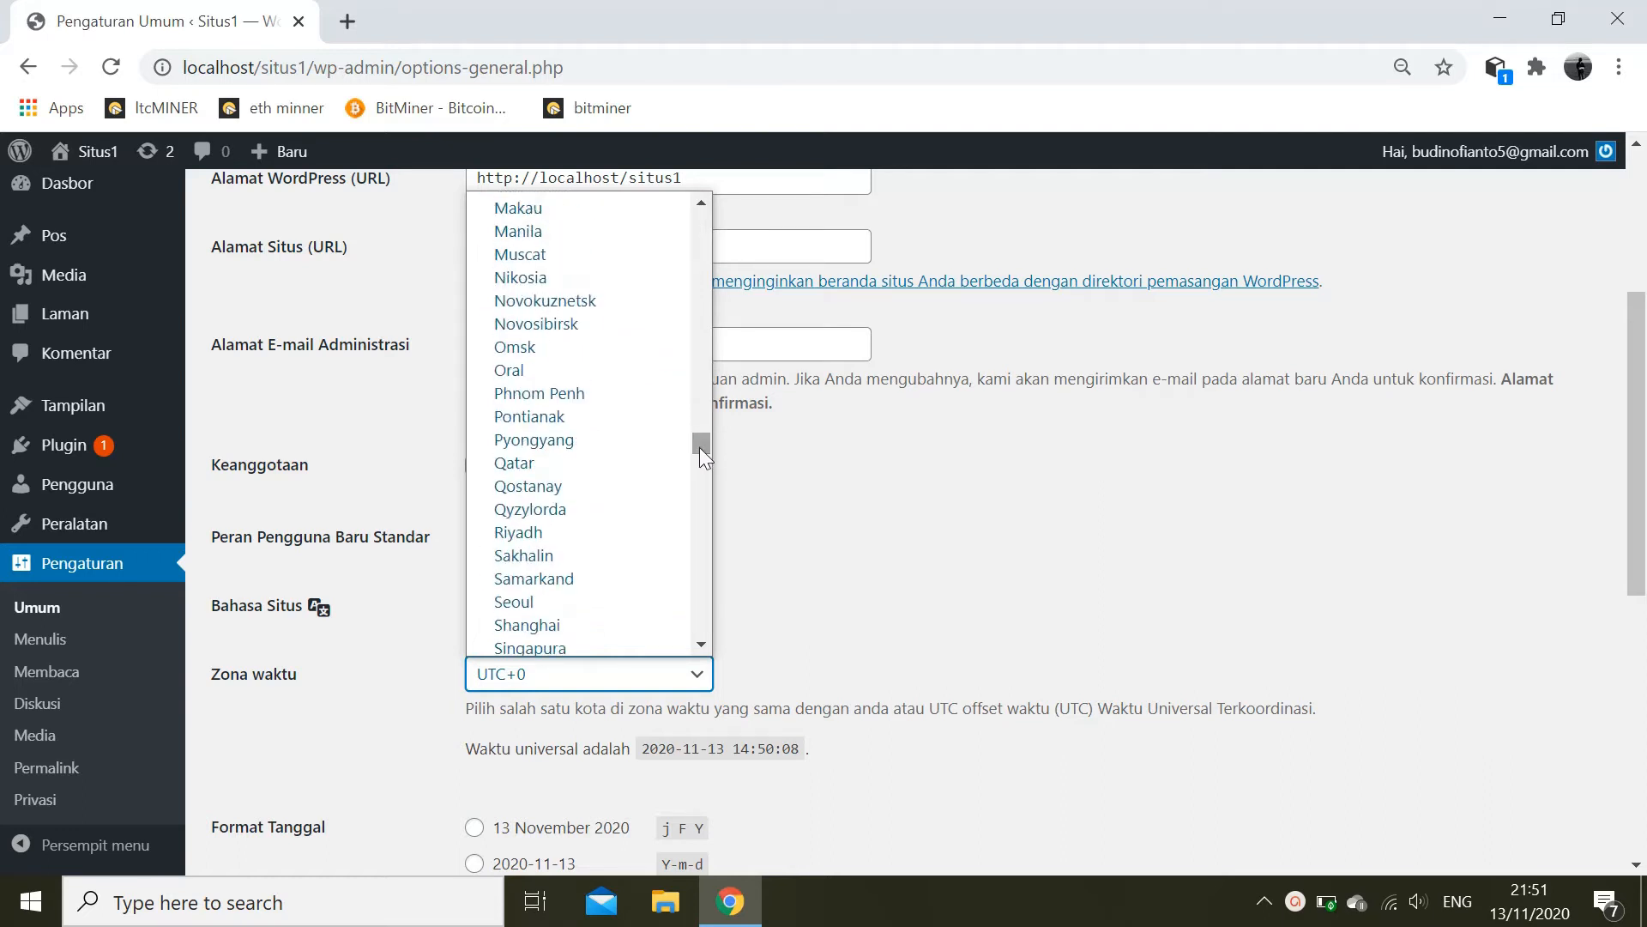
click(707, 200)
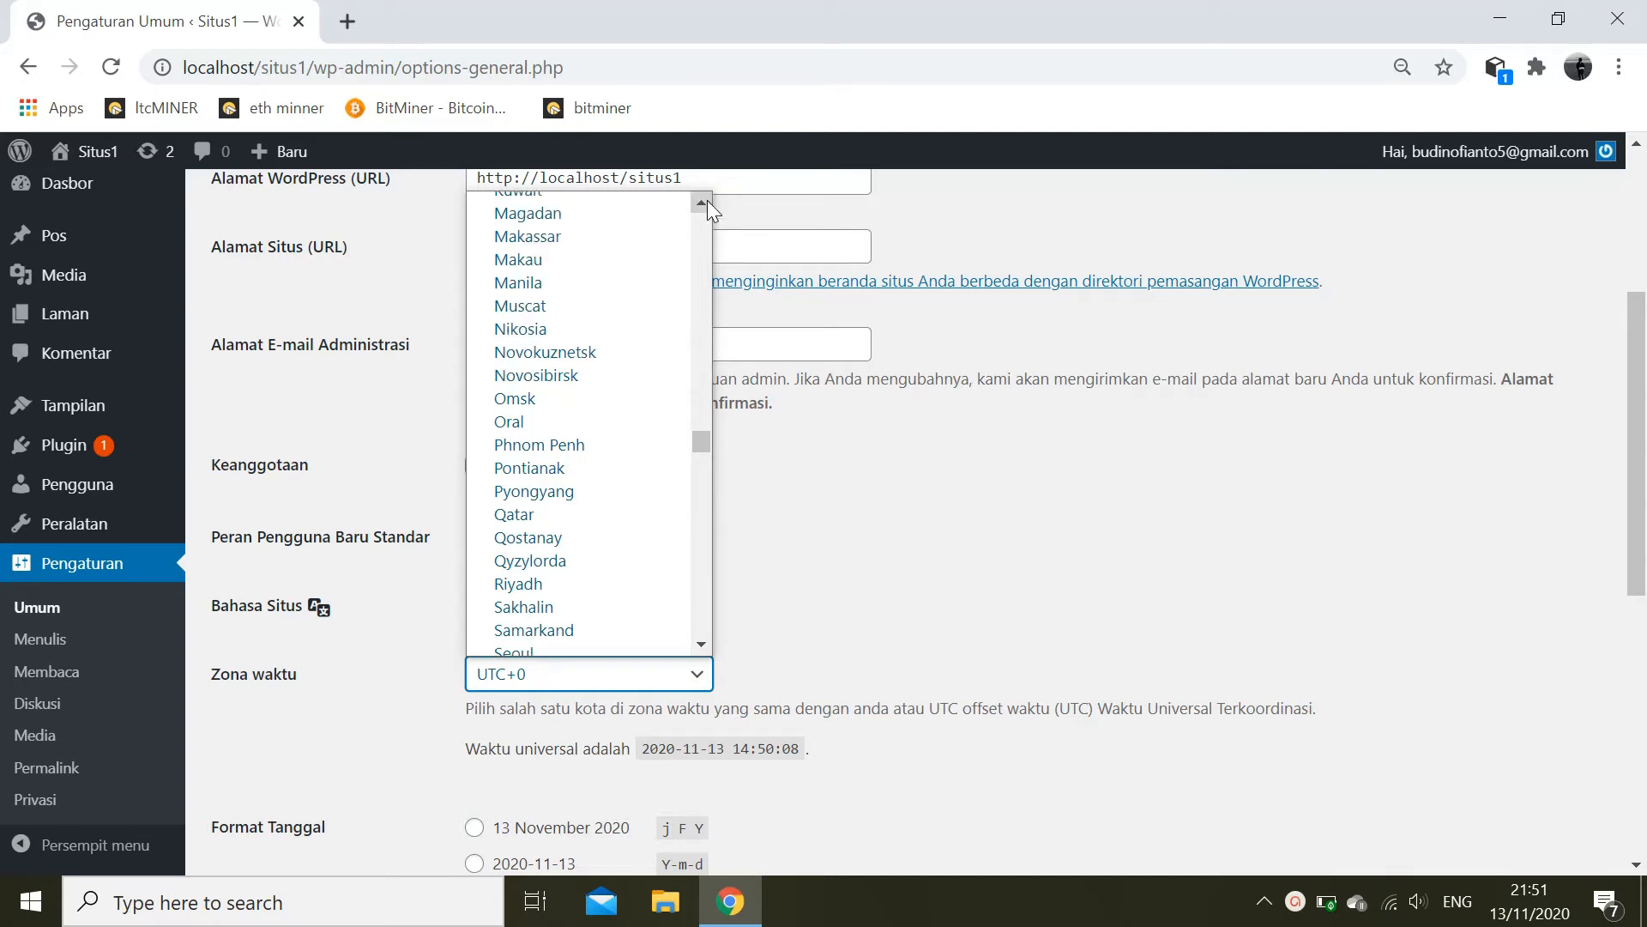
click(707, 201)
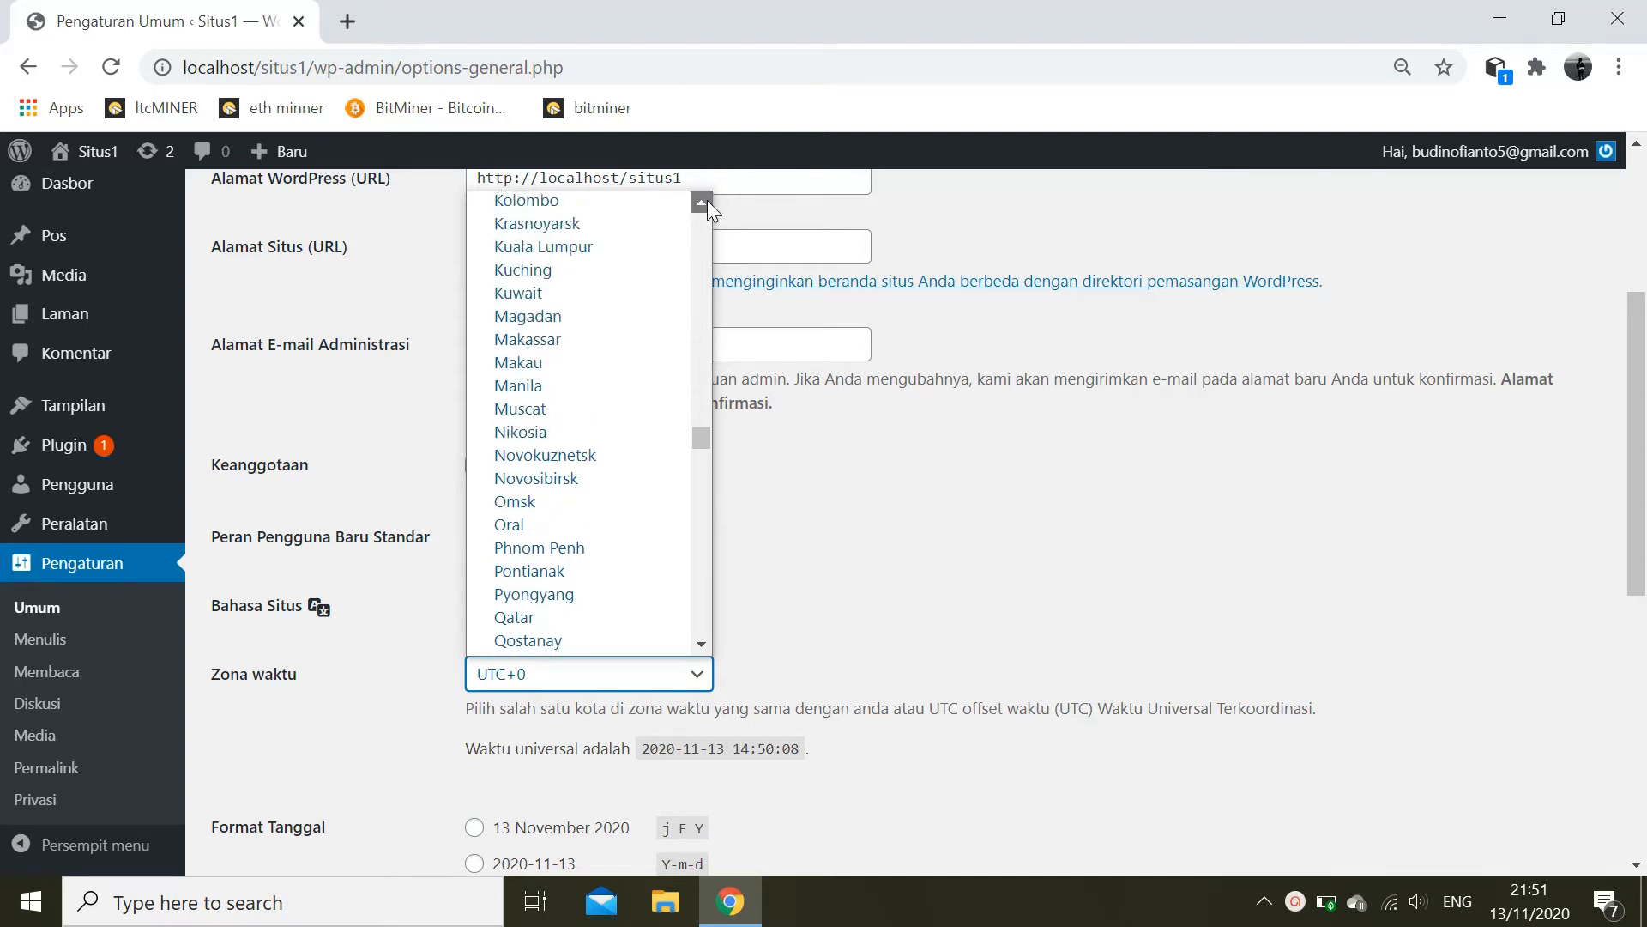
click(707, 202)
click(707, 202)
click(707, 202)
click(707, 202)
click(707, 201)
click(707, 202)
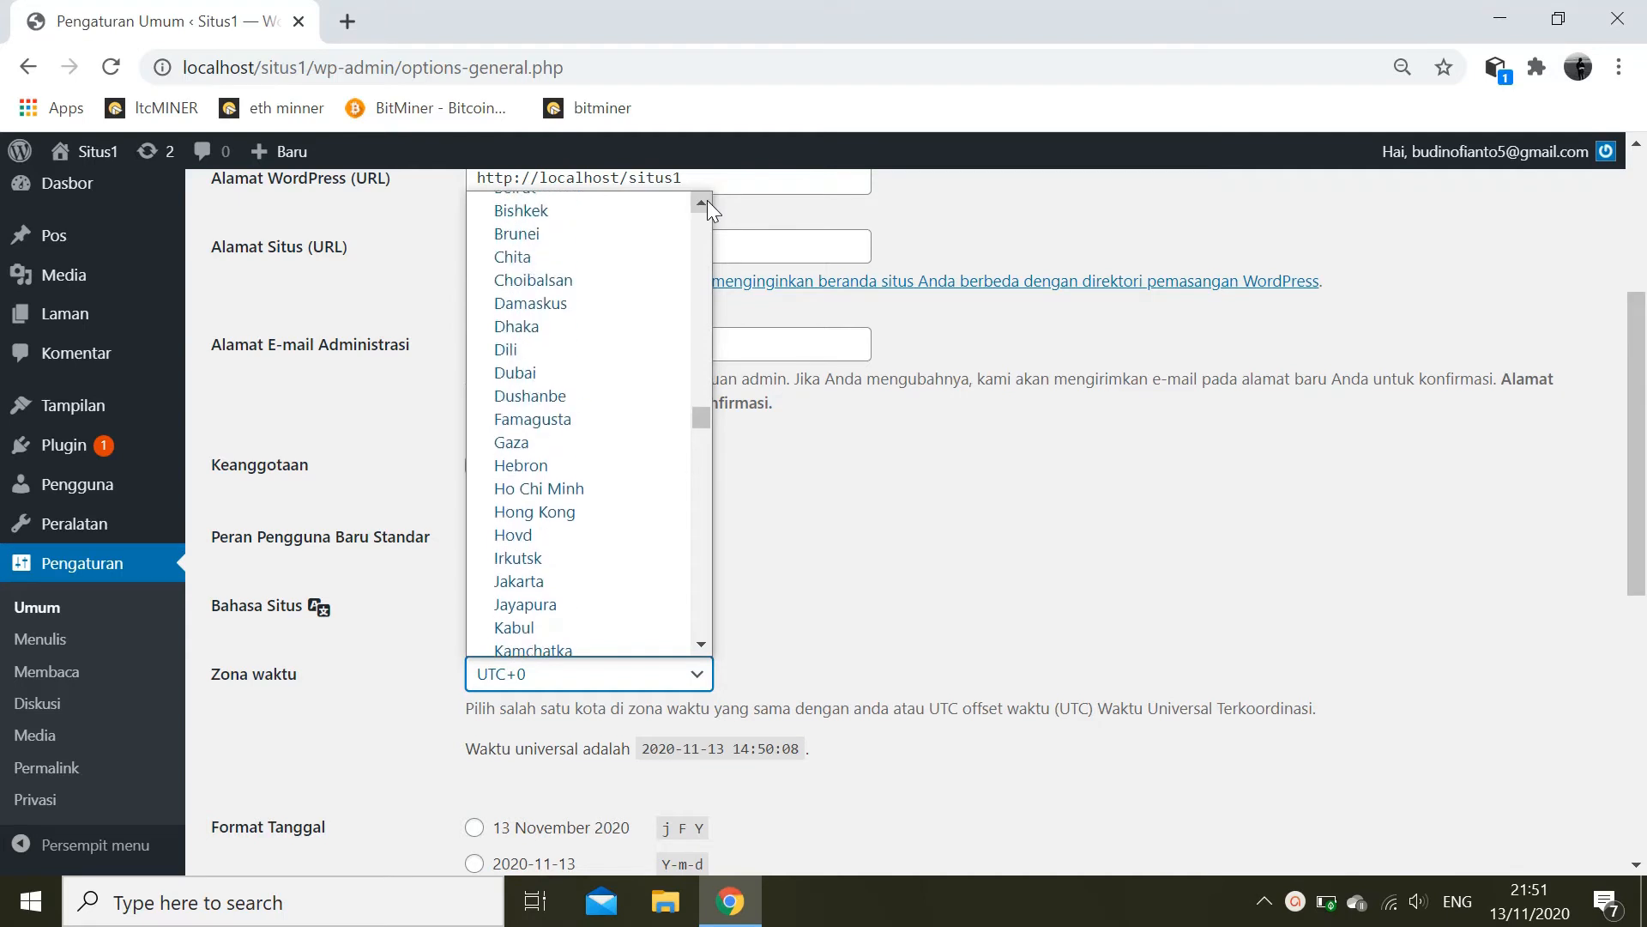
click(496, 581)
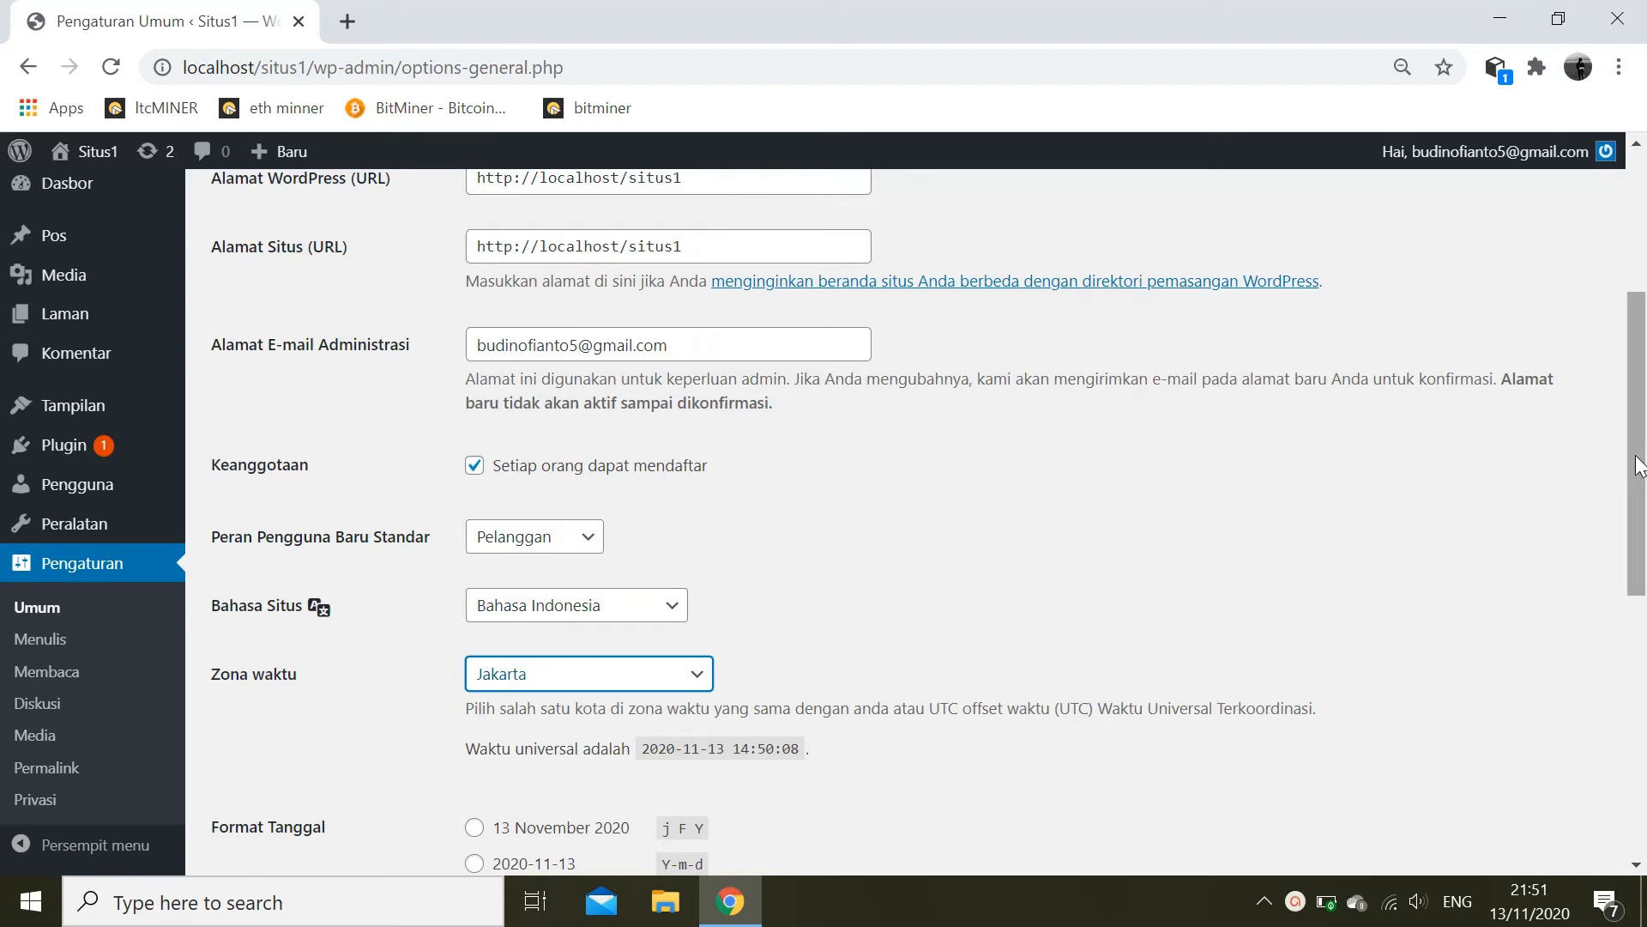
scroll(1638, 466, down, 3)
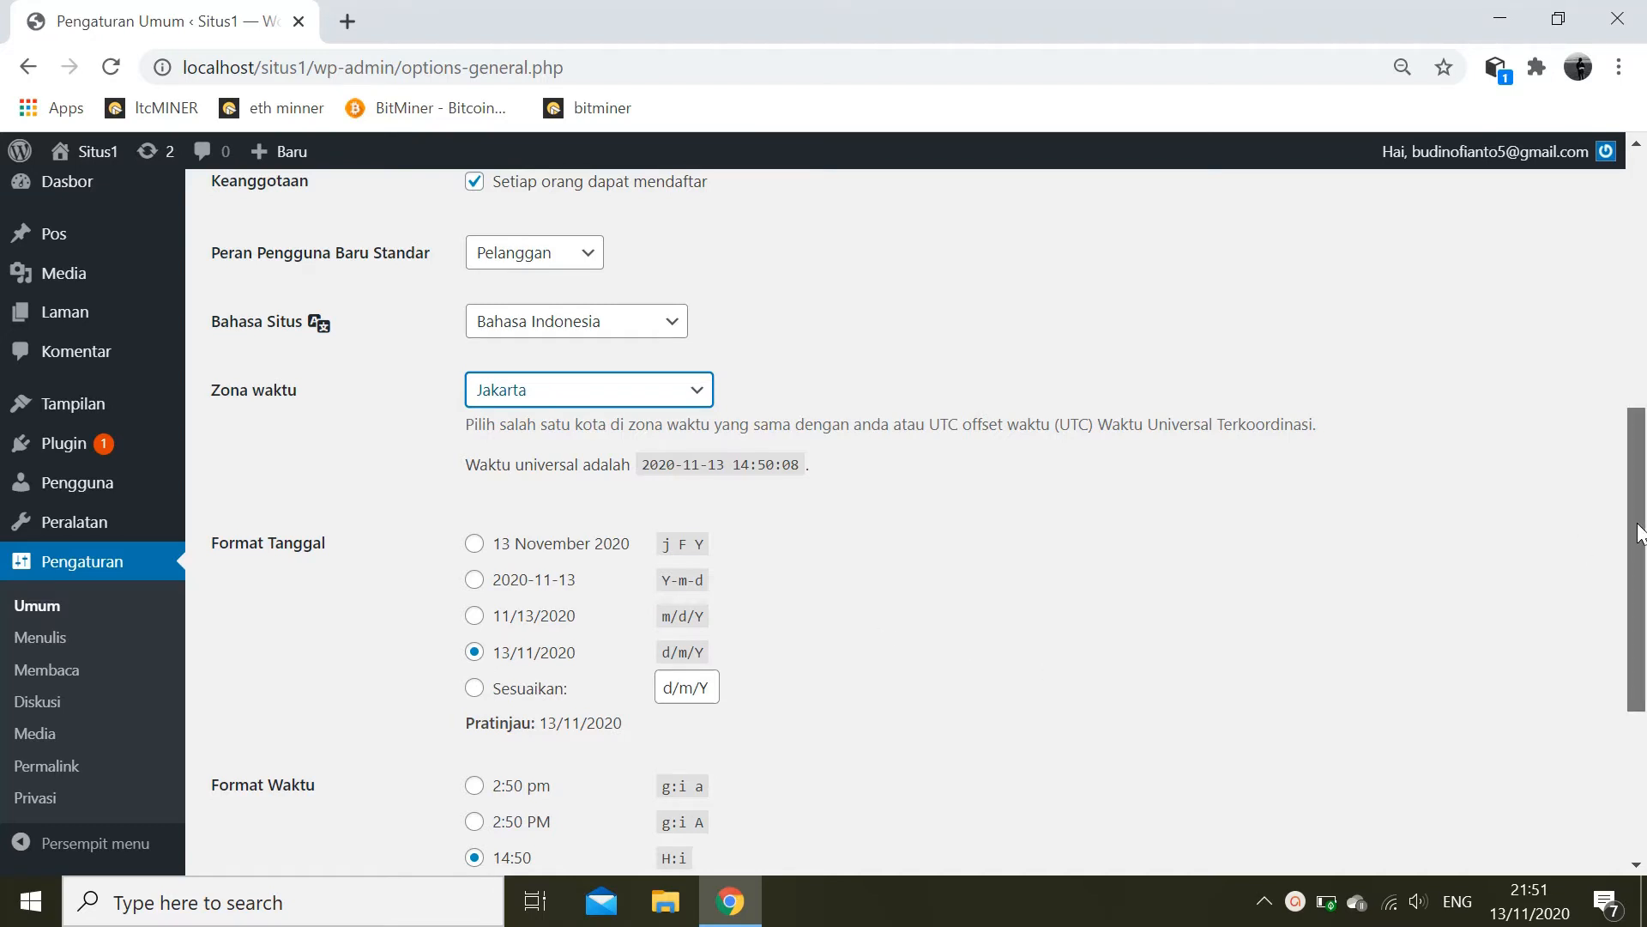
- Save the changes made to the general settings
drag(1640, 533, 1642, 676)
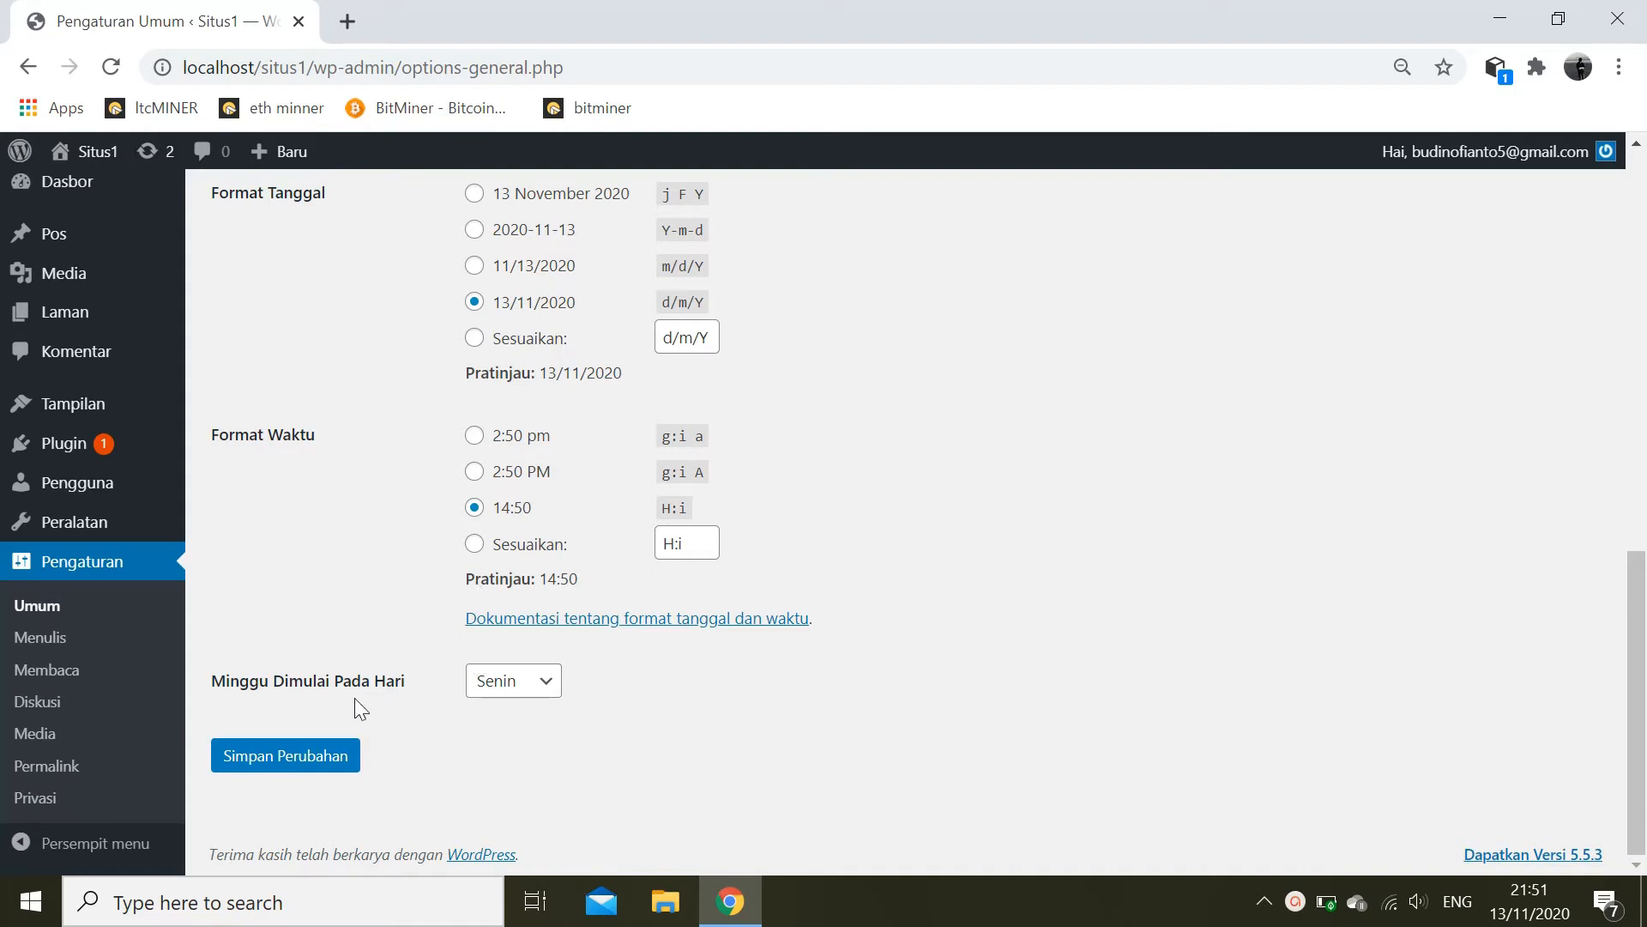
click(293, 769)
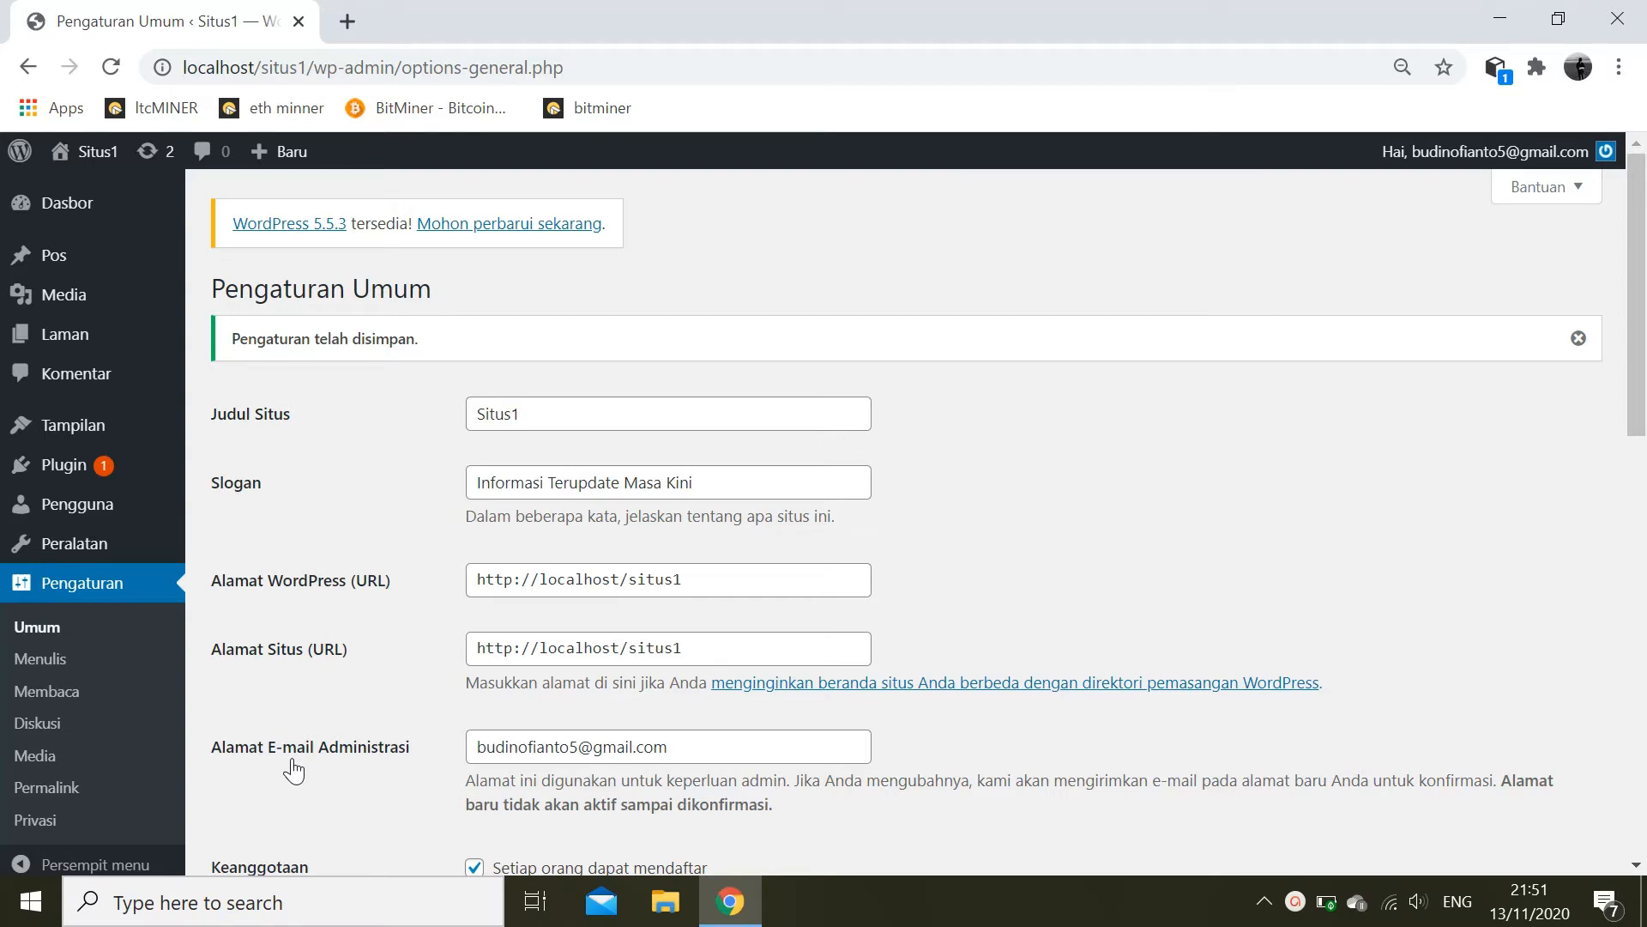
- Review the site's writing settings (Menulis) and reading settings (Membaca)
click(40, 659)
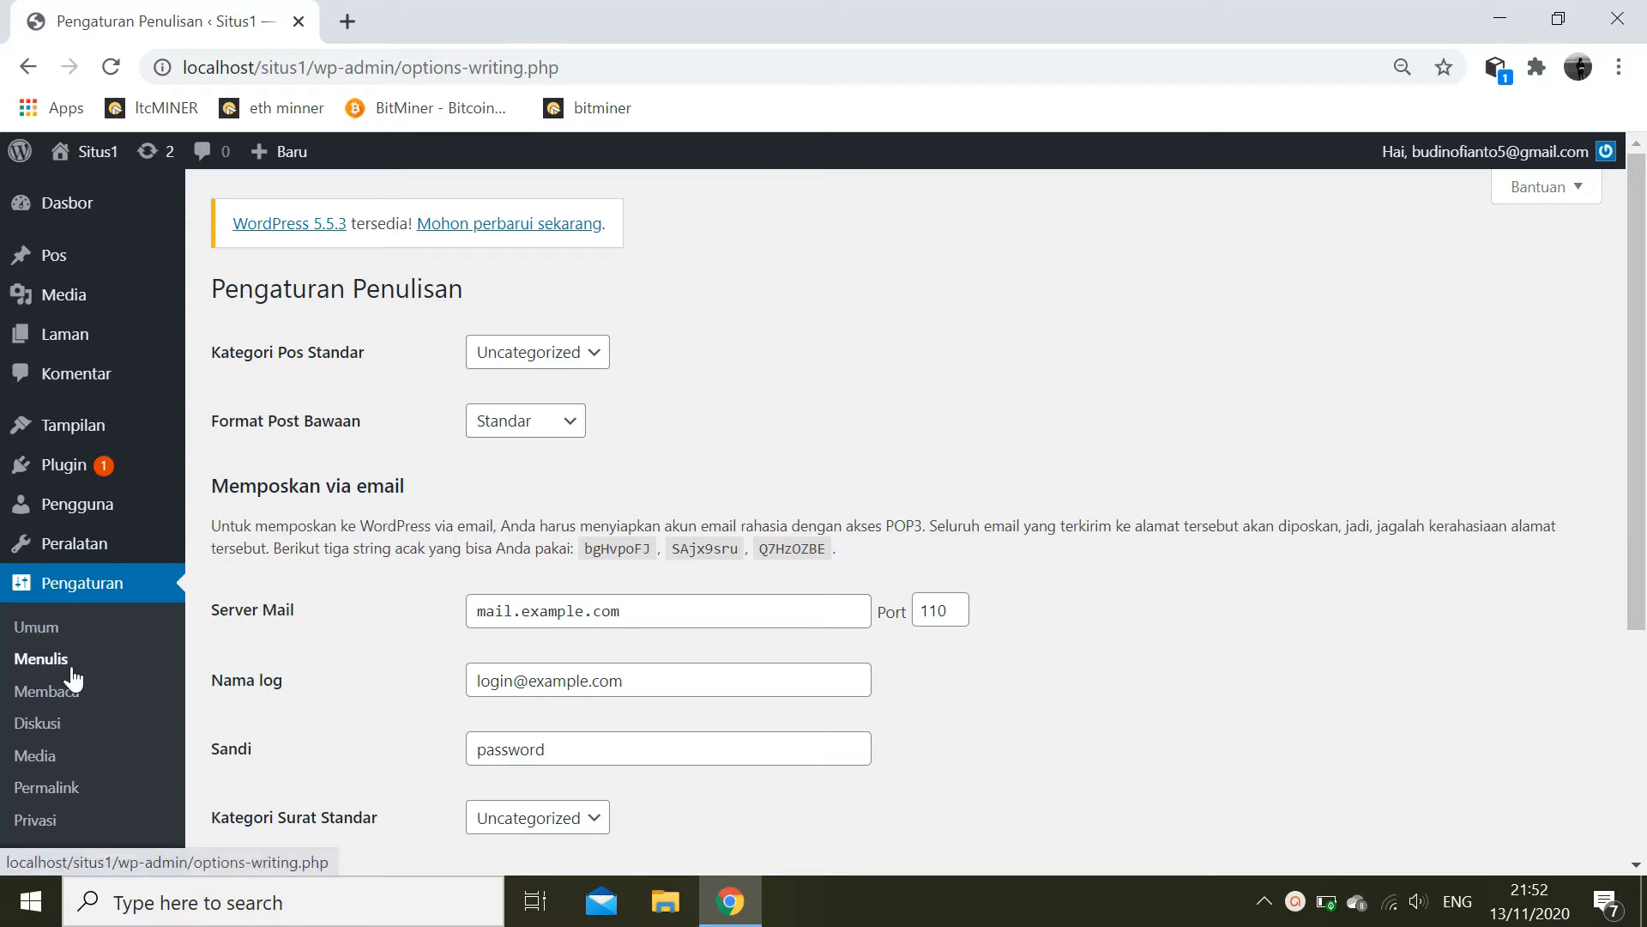
click(55, 697)
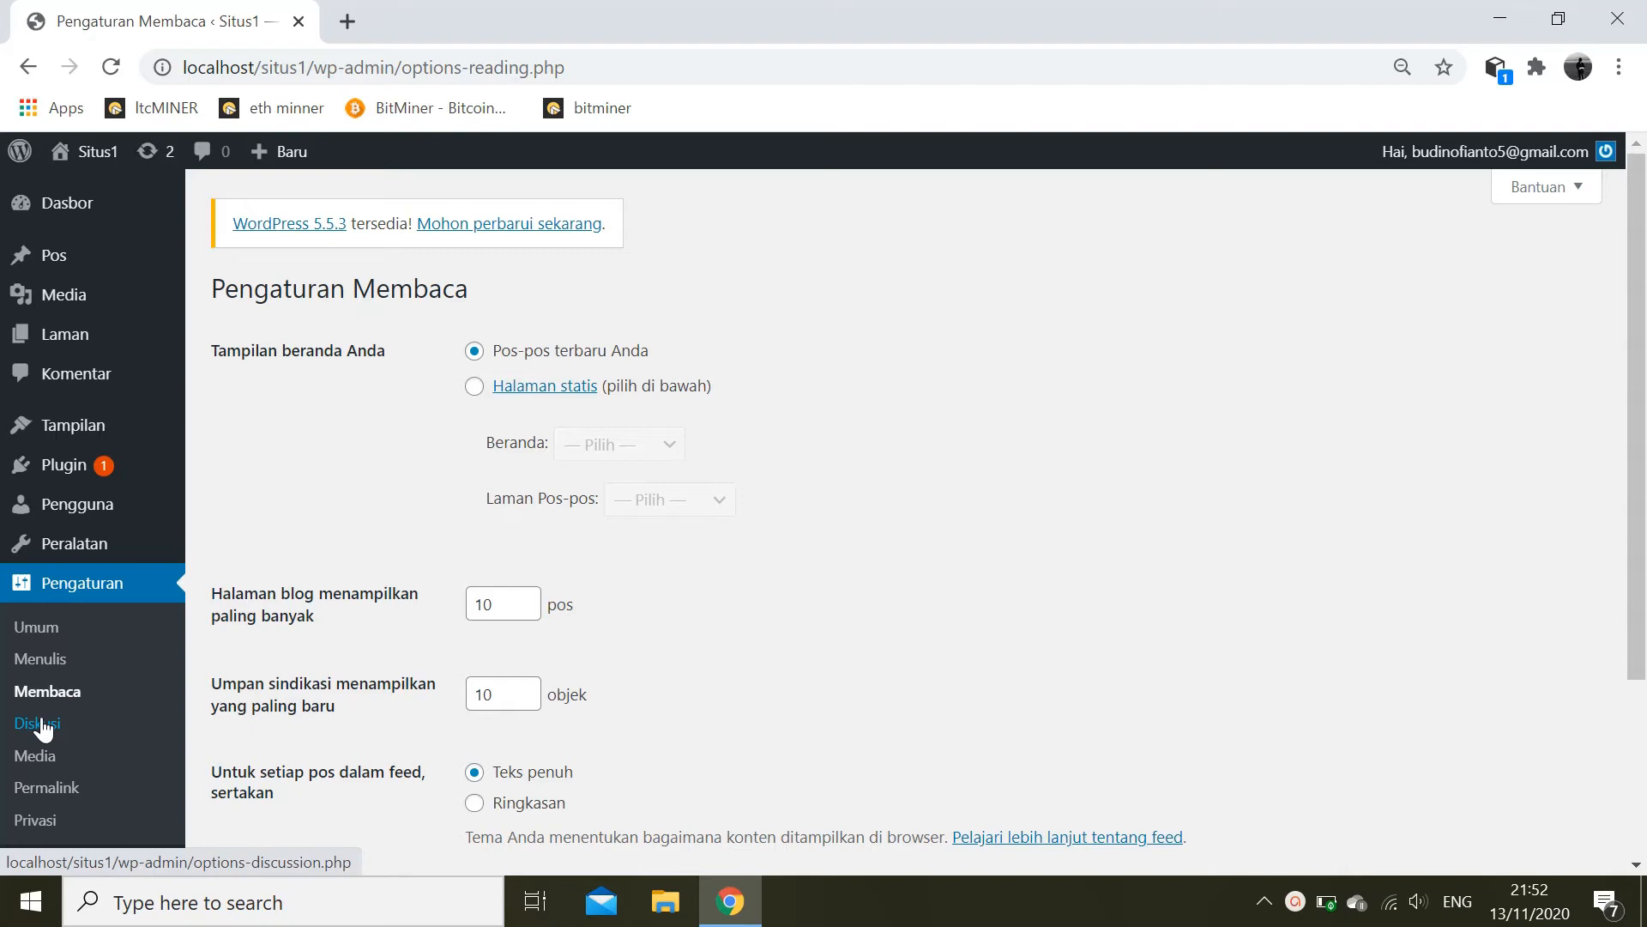
- In the discussion settings, choose Logo Gravatar as the default avatar and save the changes
click(41, 723)
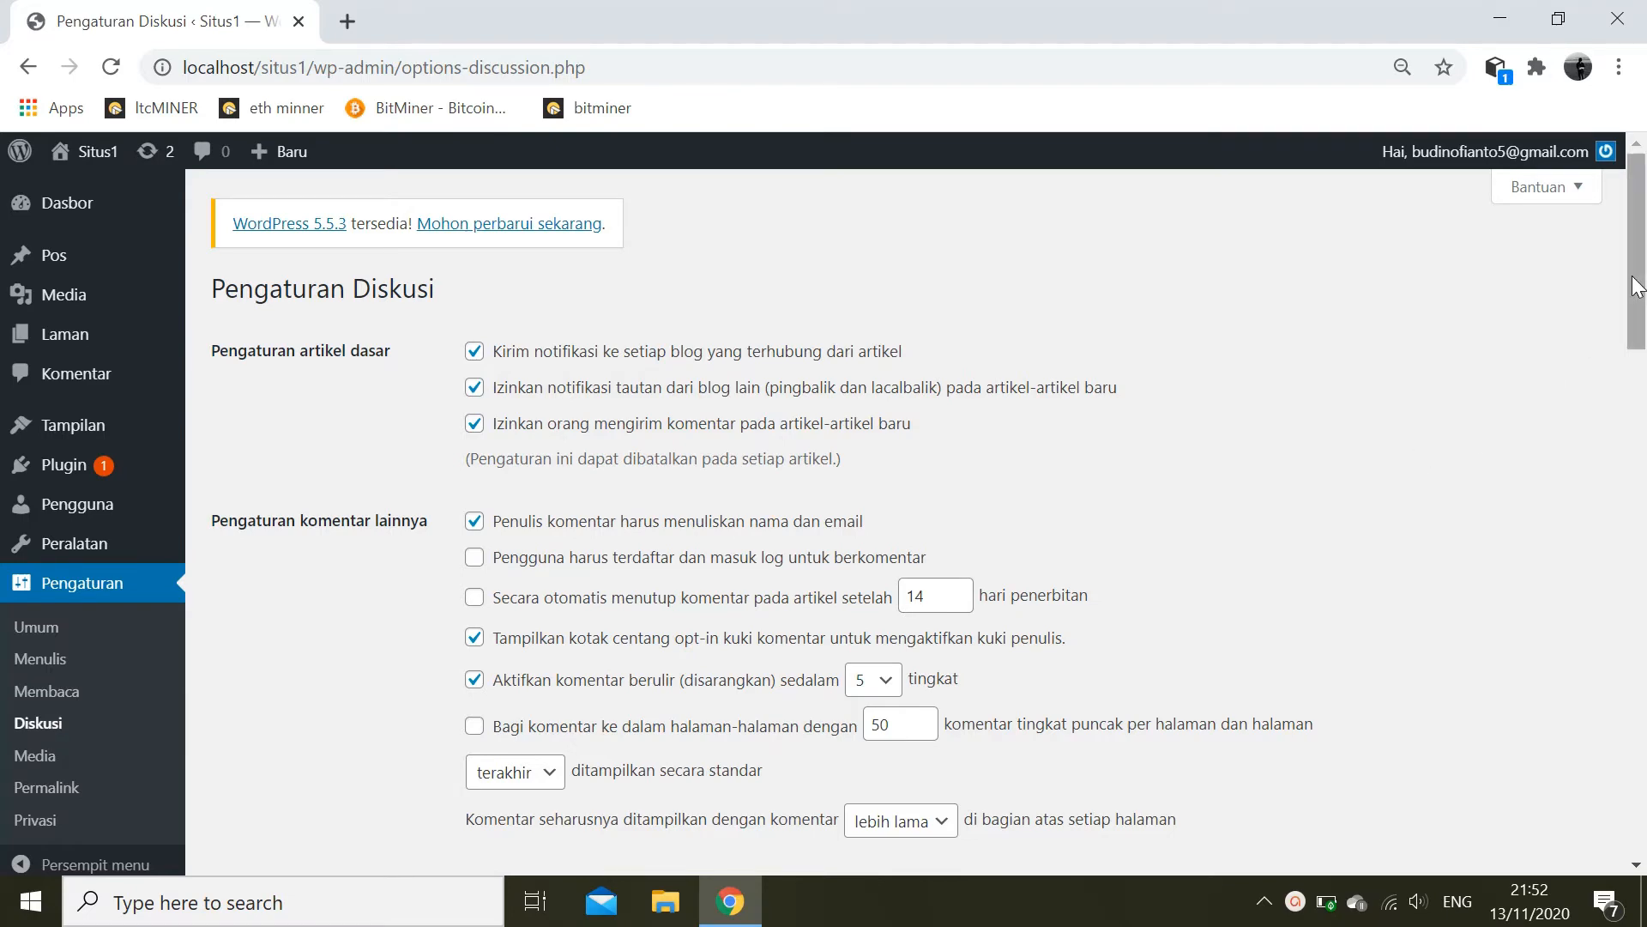
drag(1634, 283, 1622, 761)
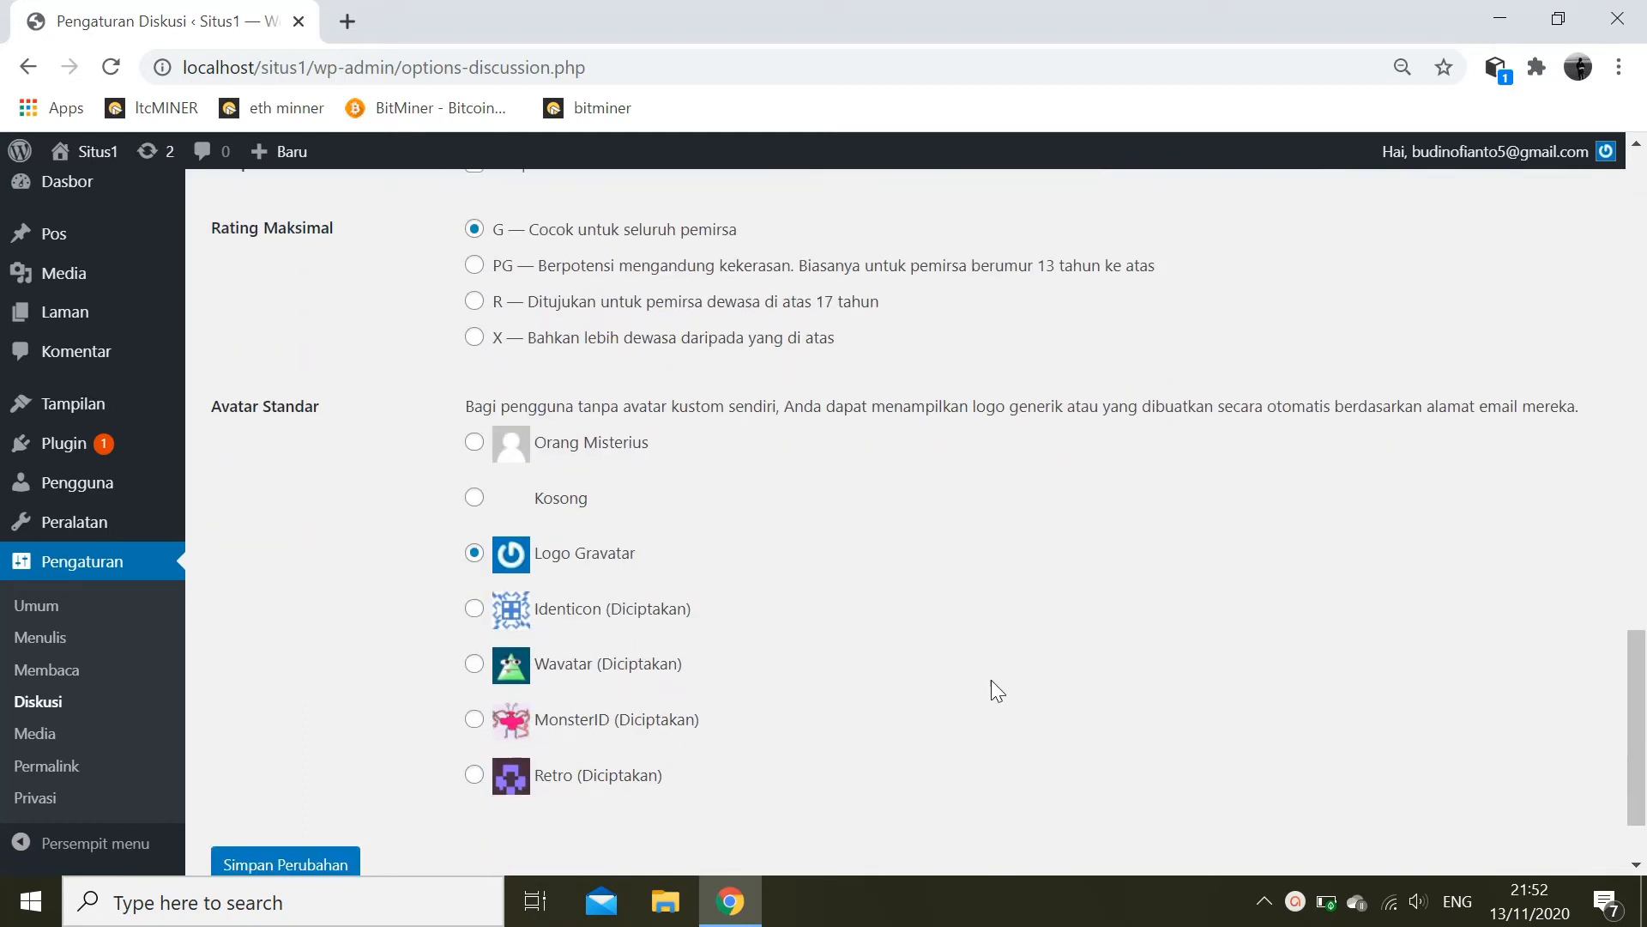
click(475, 554)
click(324, 865)
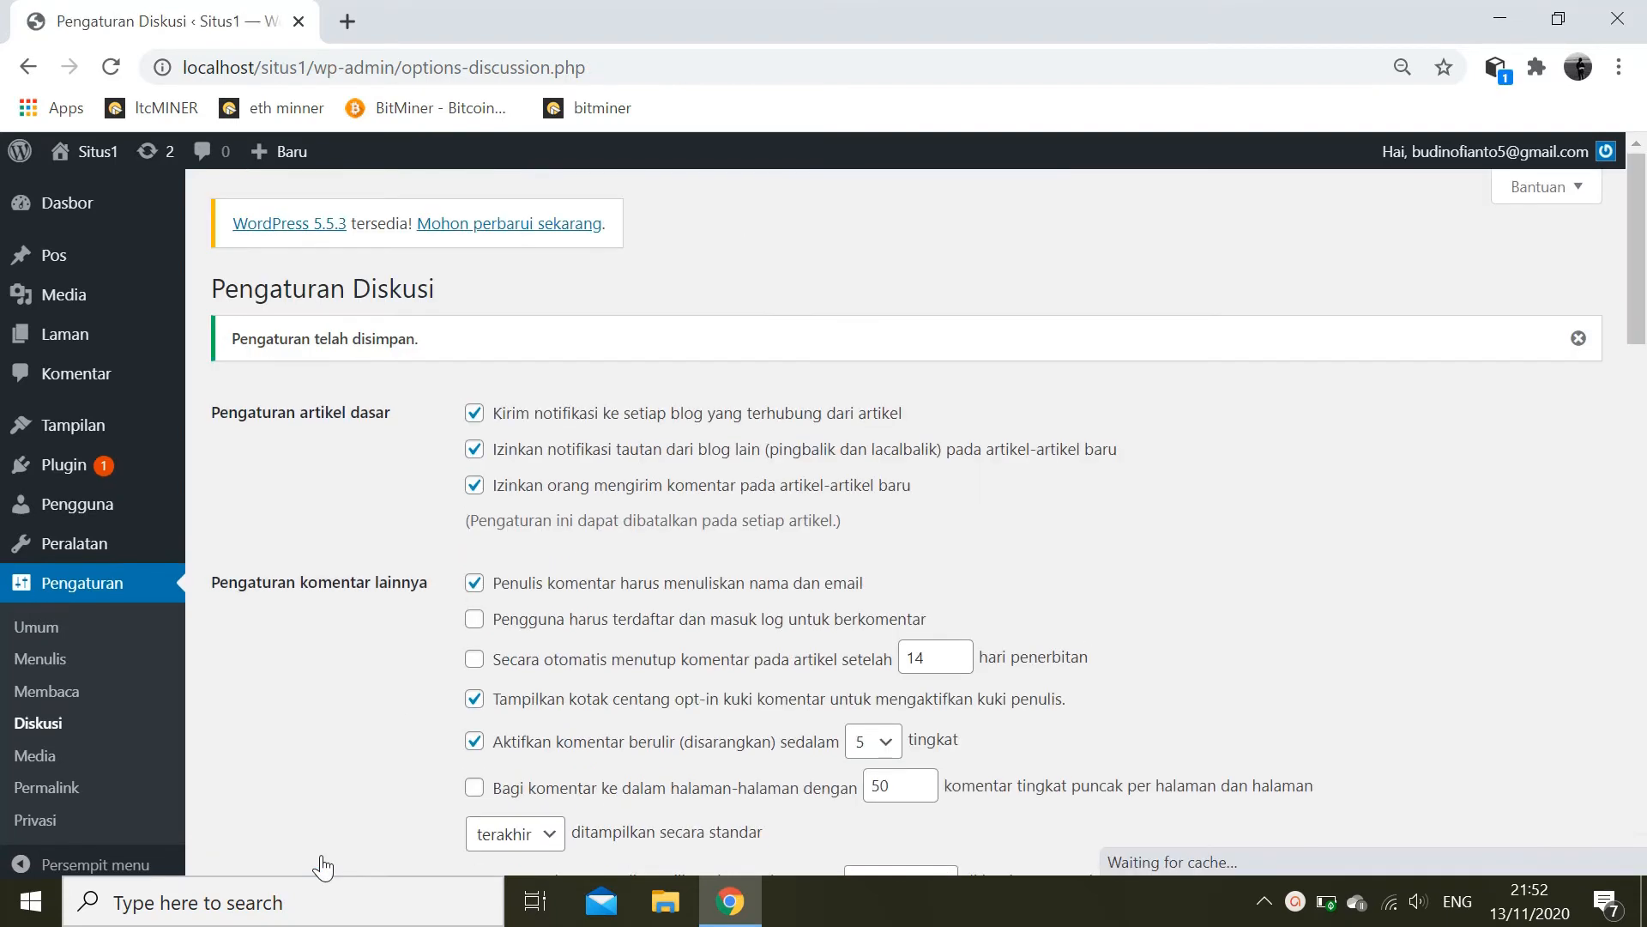
- Look over the media settings, and in the permalink settings select the custom structure option (Struktur Tersuai)
click(33, 768)
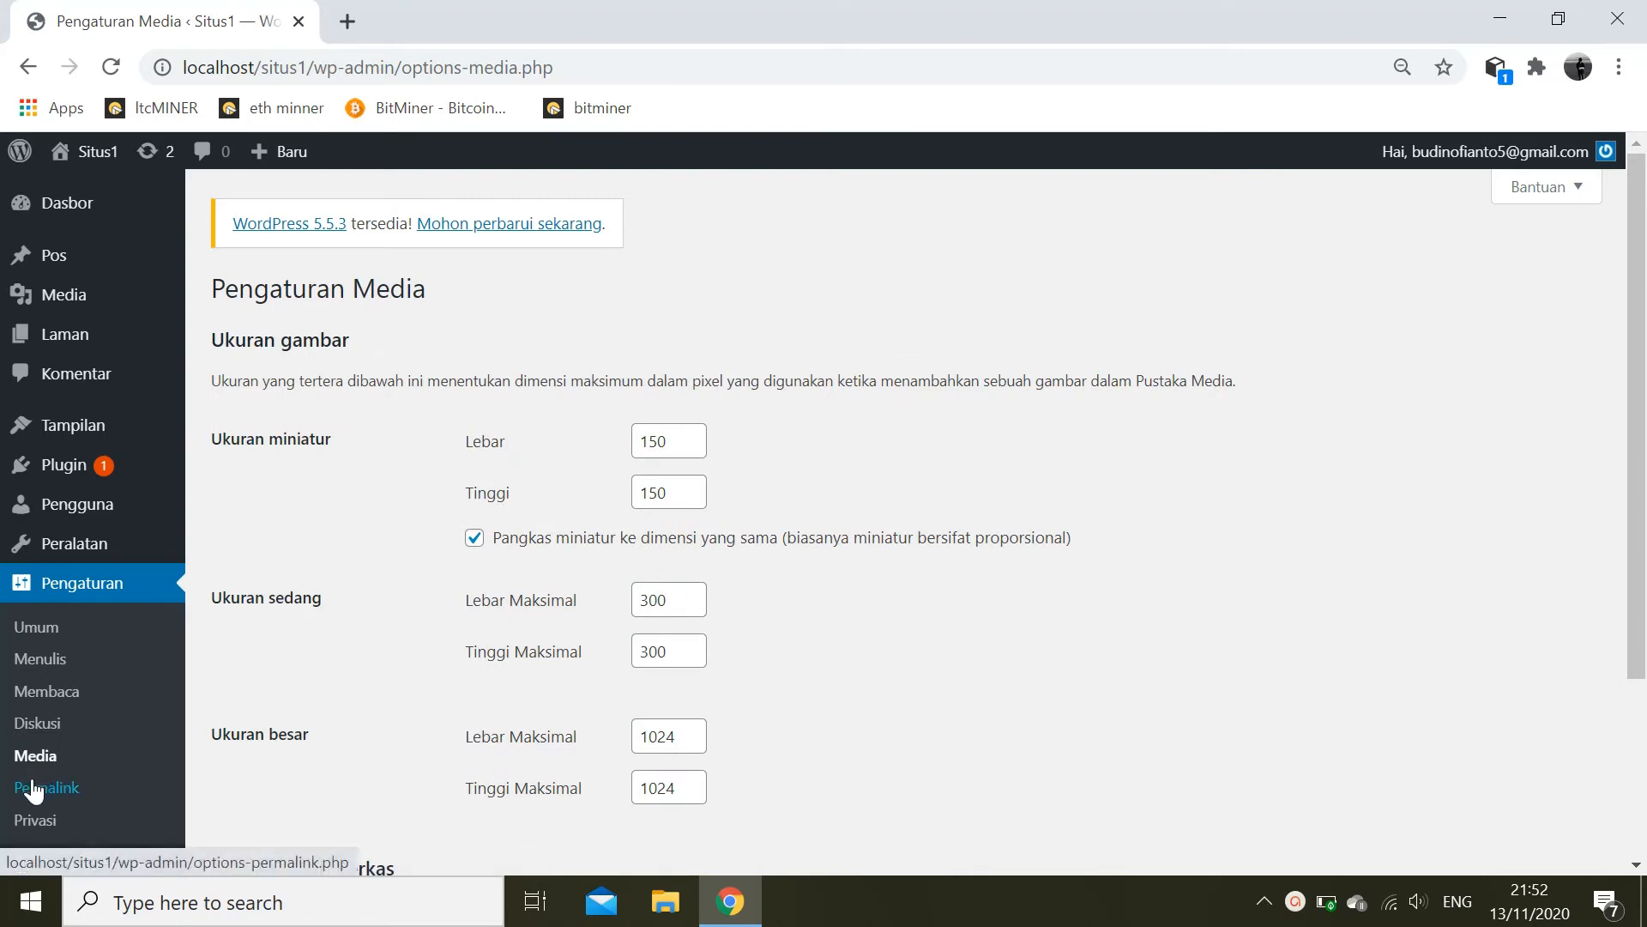
click(34, 789)
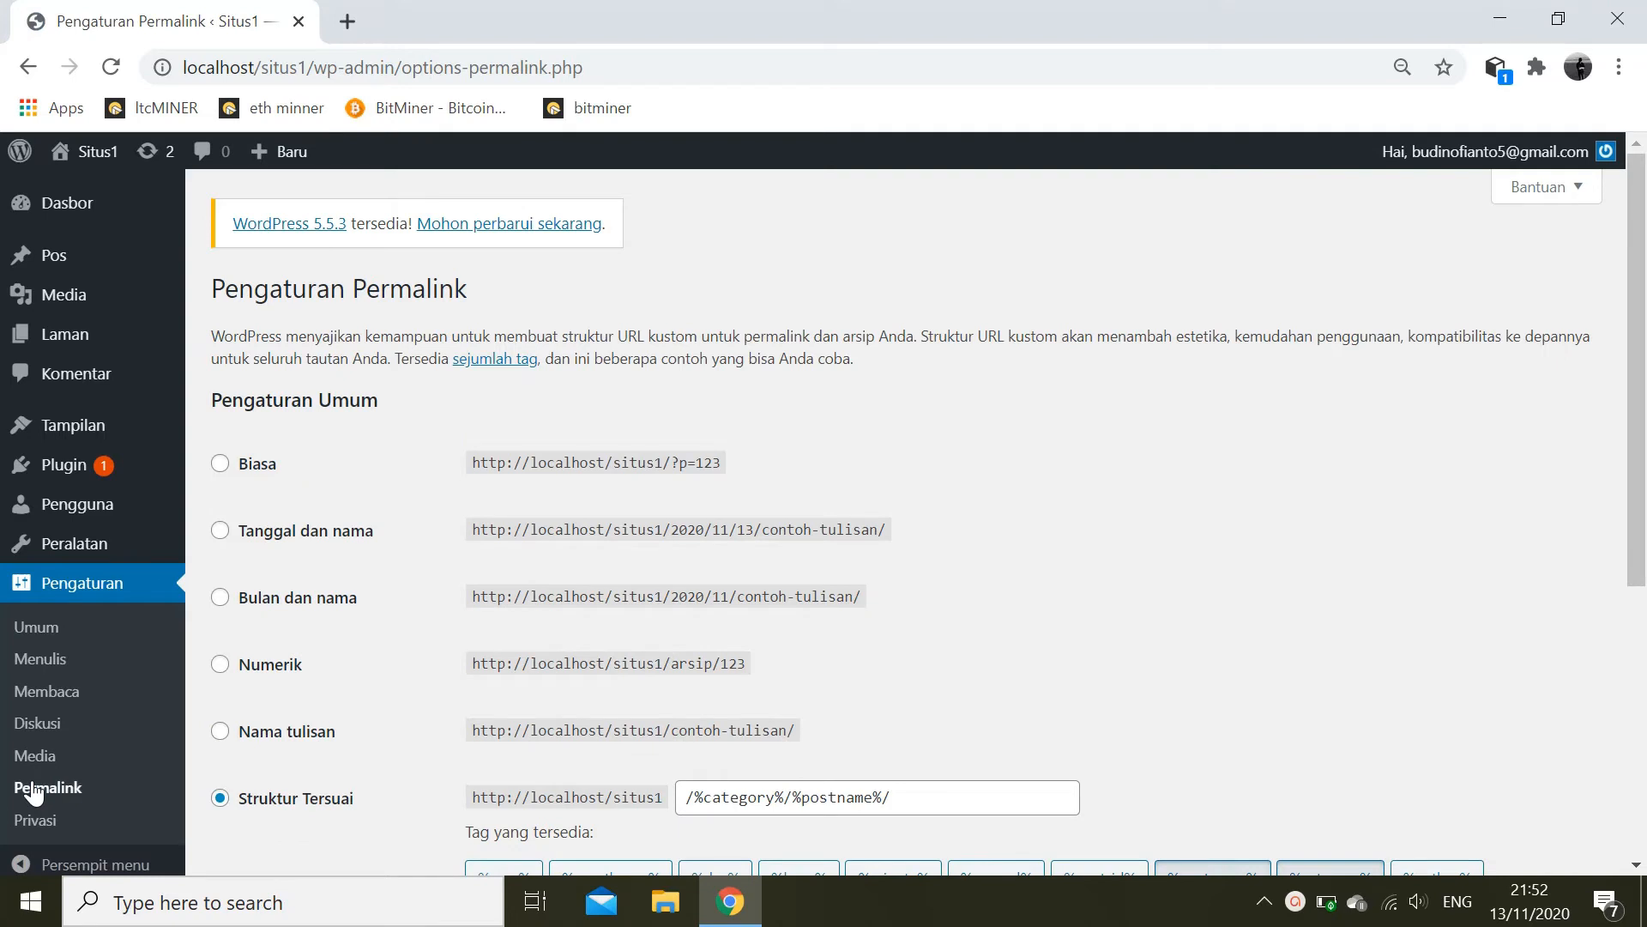
click(220, 800)
scroll(1620, 436, down, 2)
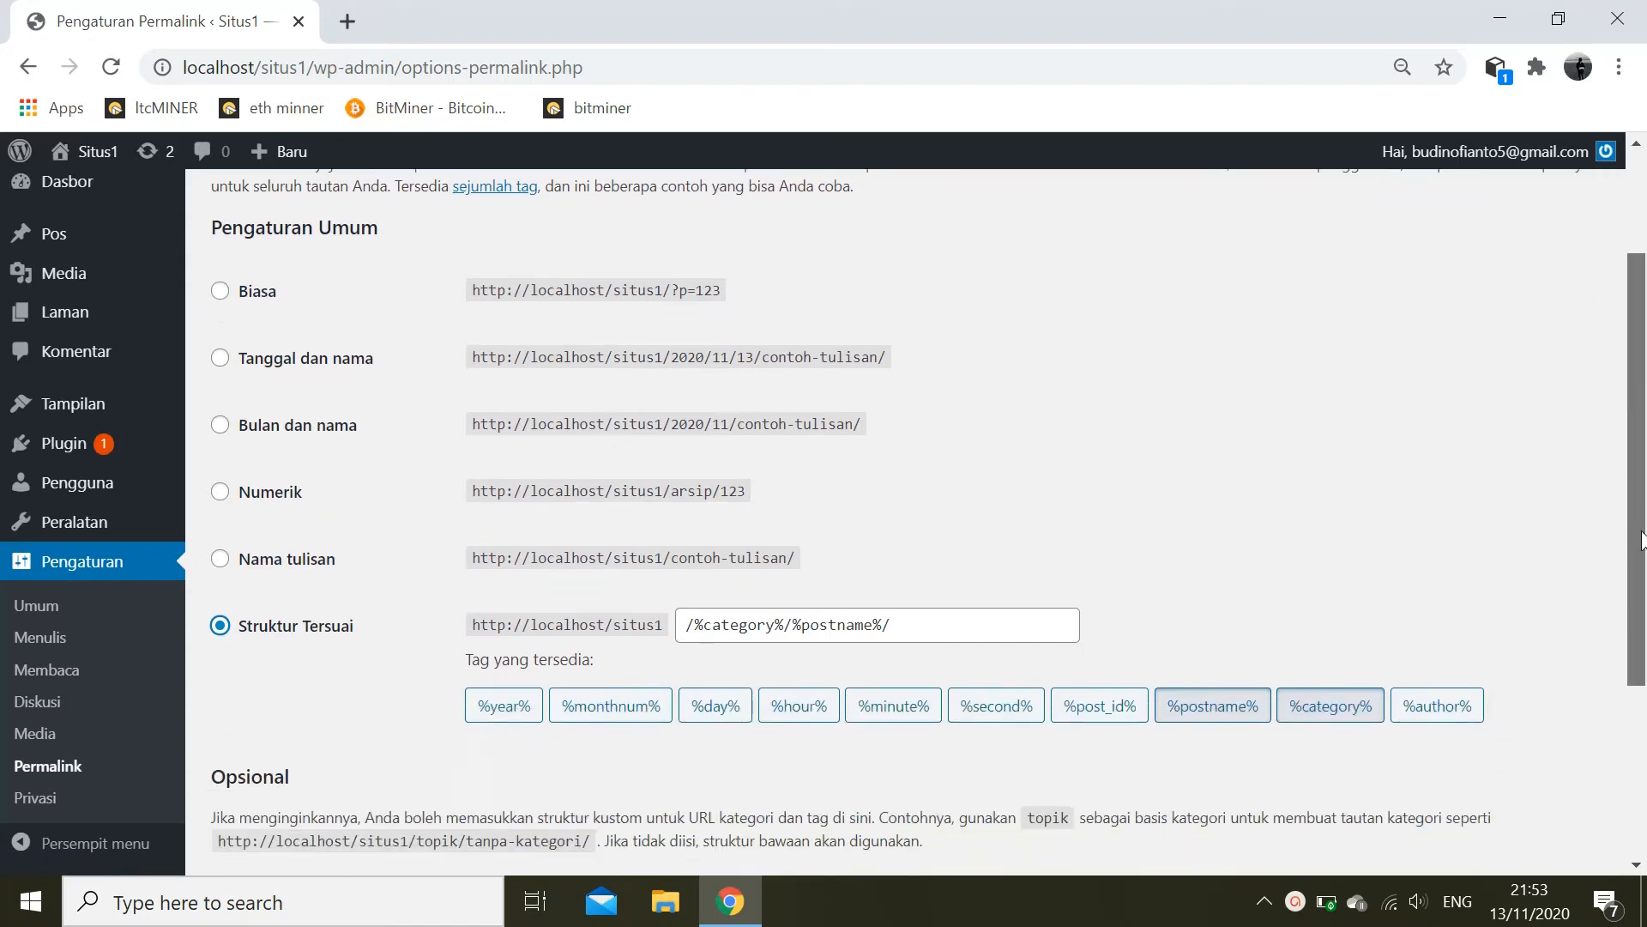
- Clear the custom permalink structure, rebuild it as /%category%/%postname%/ from the available tags, and save the changes
click(907, 625)
key(BackSpace)
key(BackSpace)
key(BackSpace)
key(BackSpace)
key(BackSpace)
key(BackSpace)
key(BackSpace)
key(BackSpace)
key(BackSpace)
key(BackSpace)
key(BackSpace)
key(BackSpace)
key(BackSpace)
key(BackSpace)
key(BackSpace)
key(BackSpace)
key(BackSpace)
key(BackSpace)
key(BackSpace)
key(BackSpace)
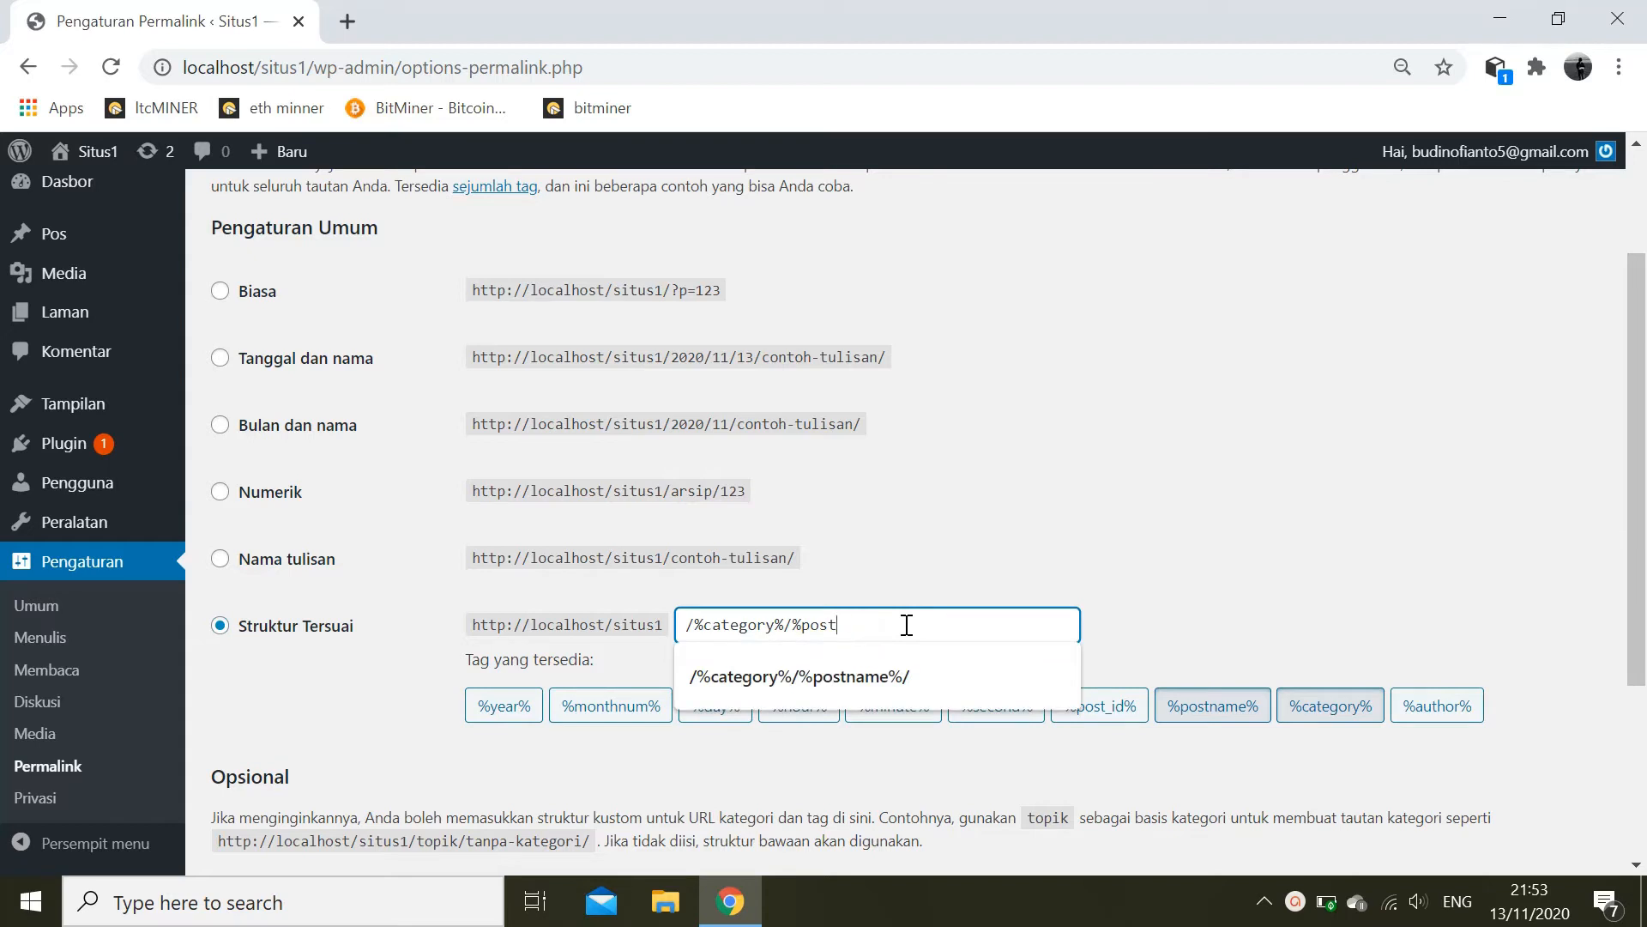
key(BackSpace)
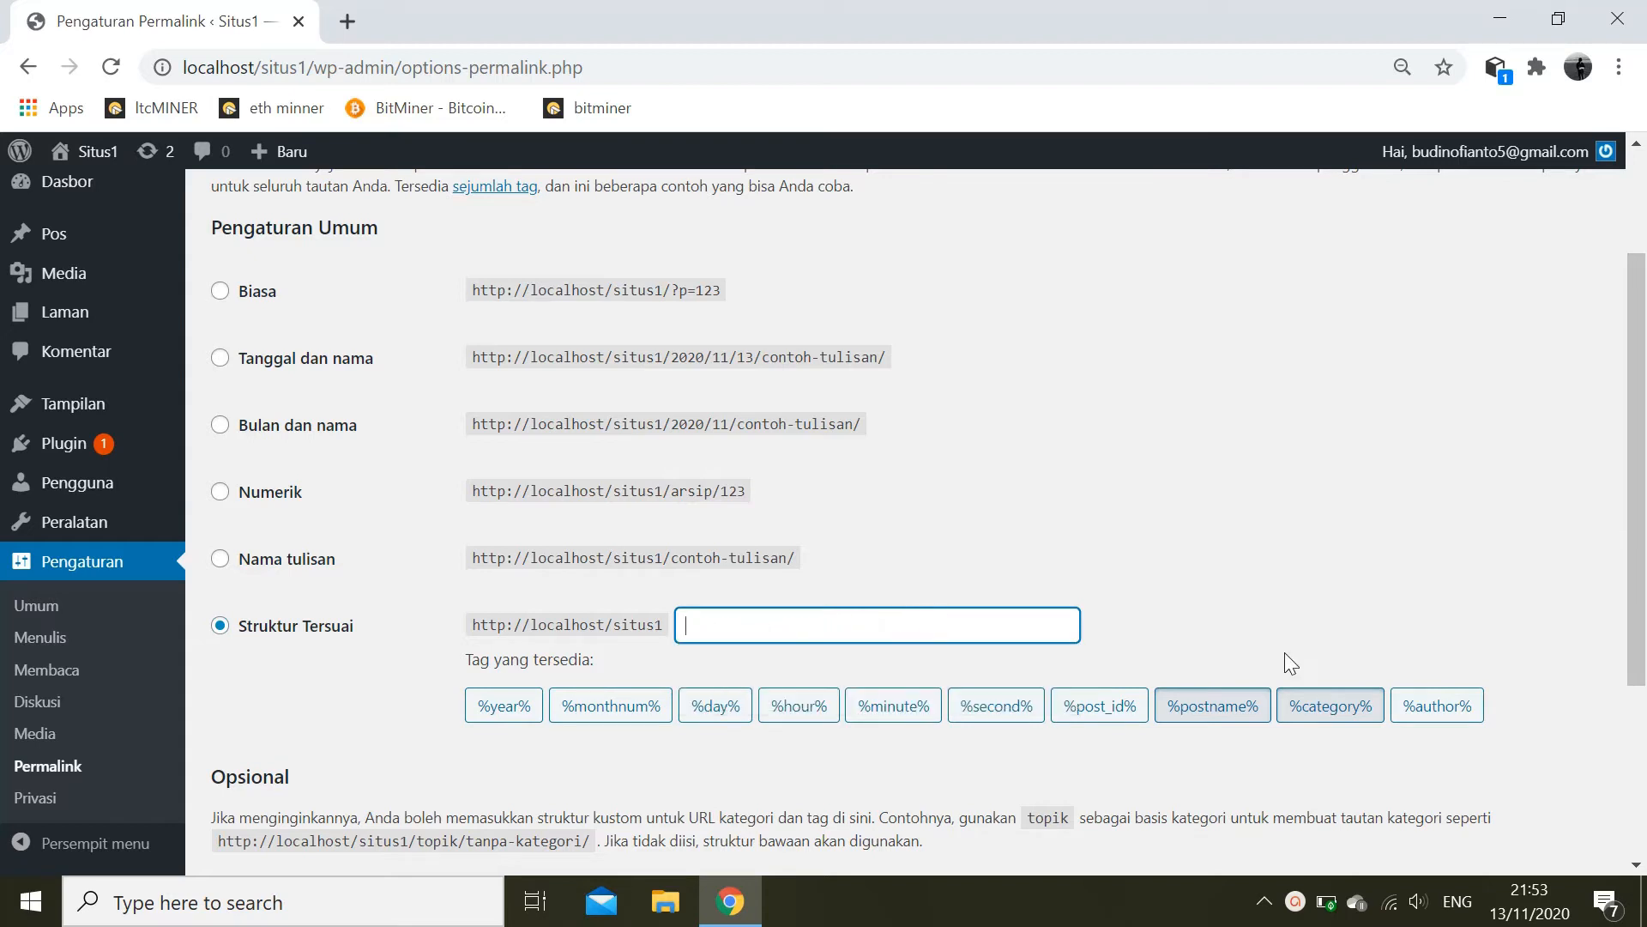
click(1353, 719)
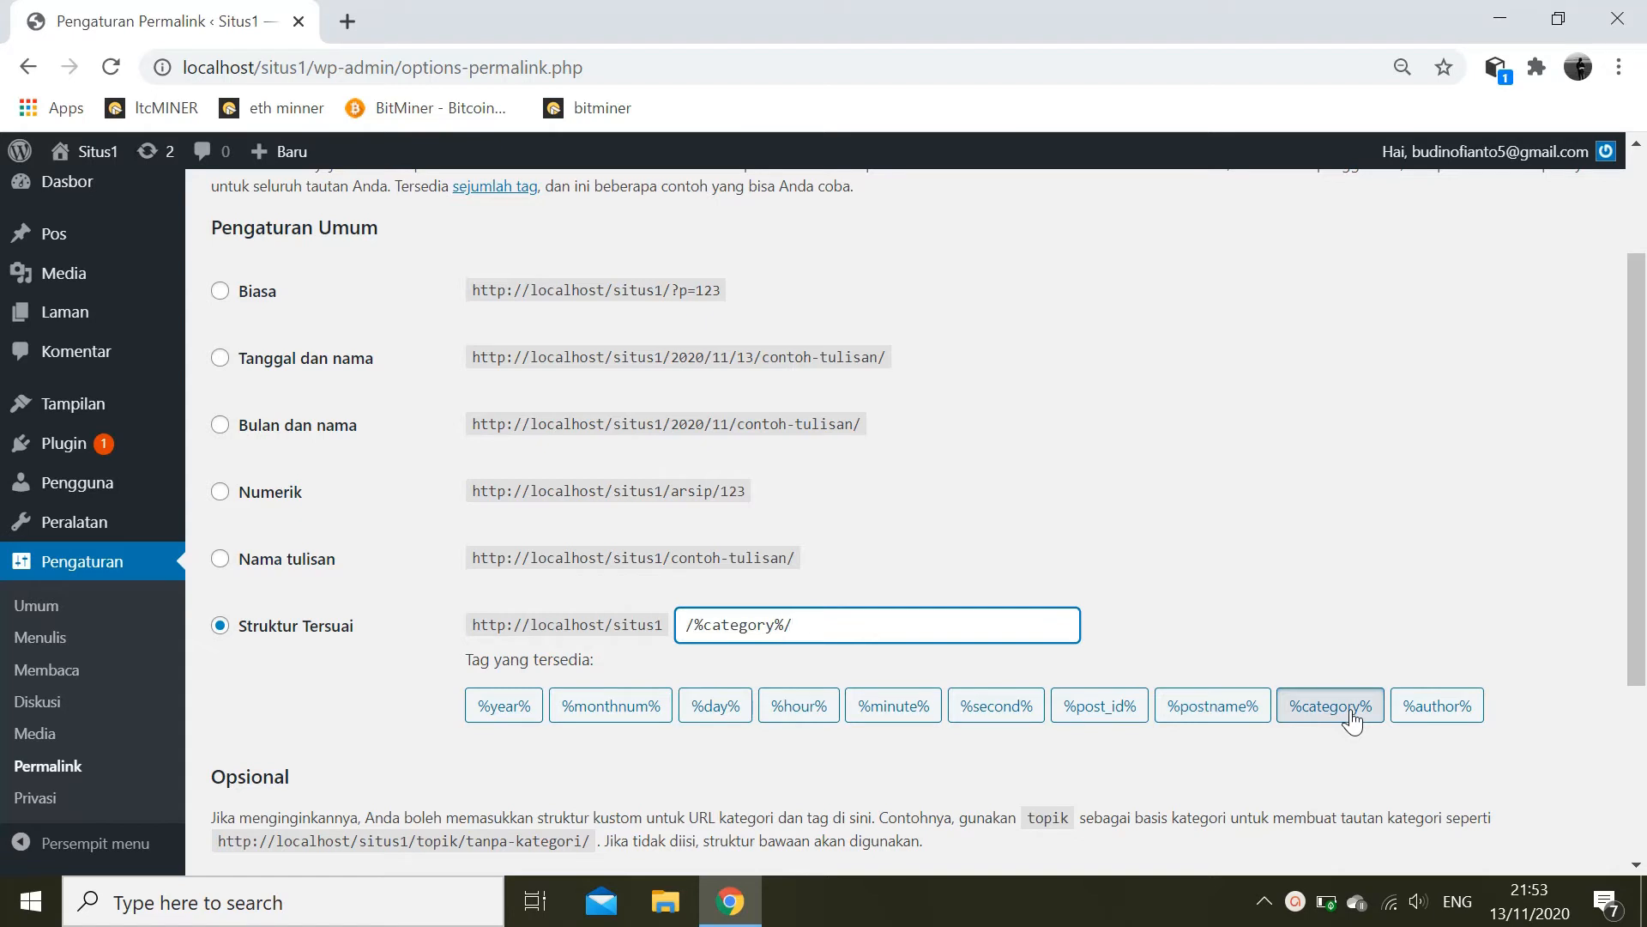
click(1241, 711)
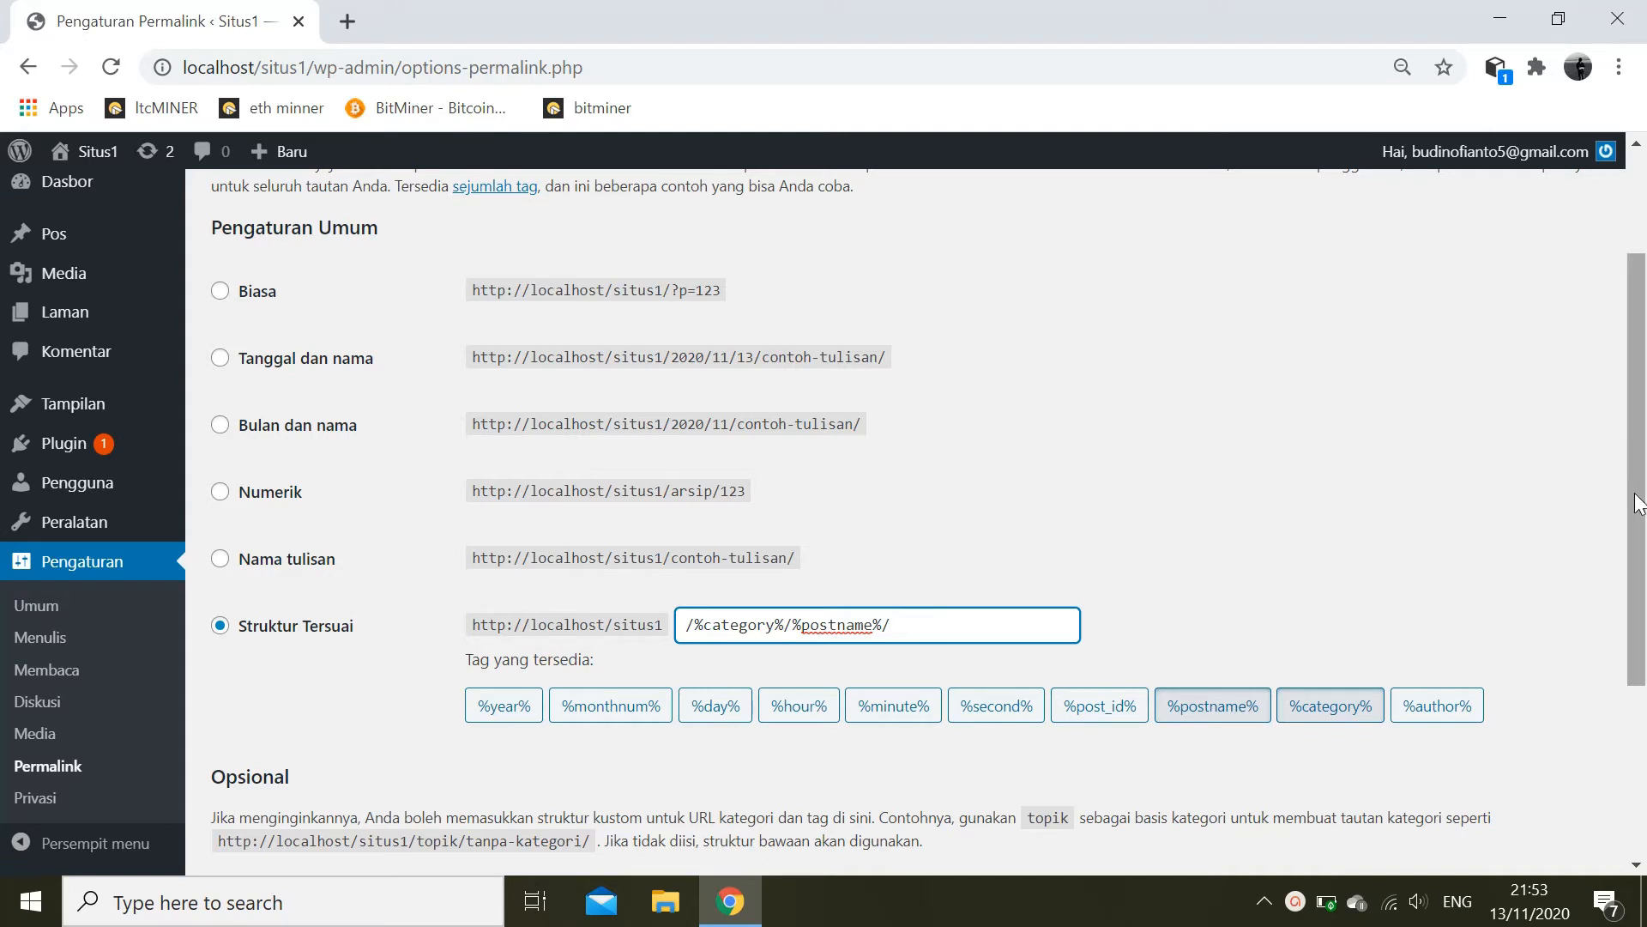
drag(1639, 504, 1639, 586)
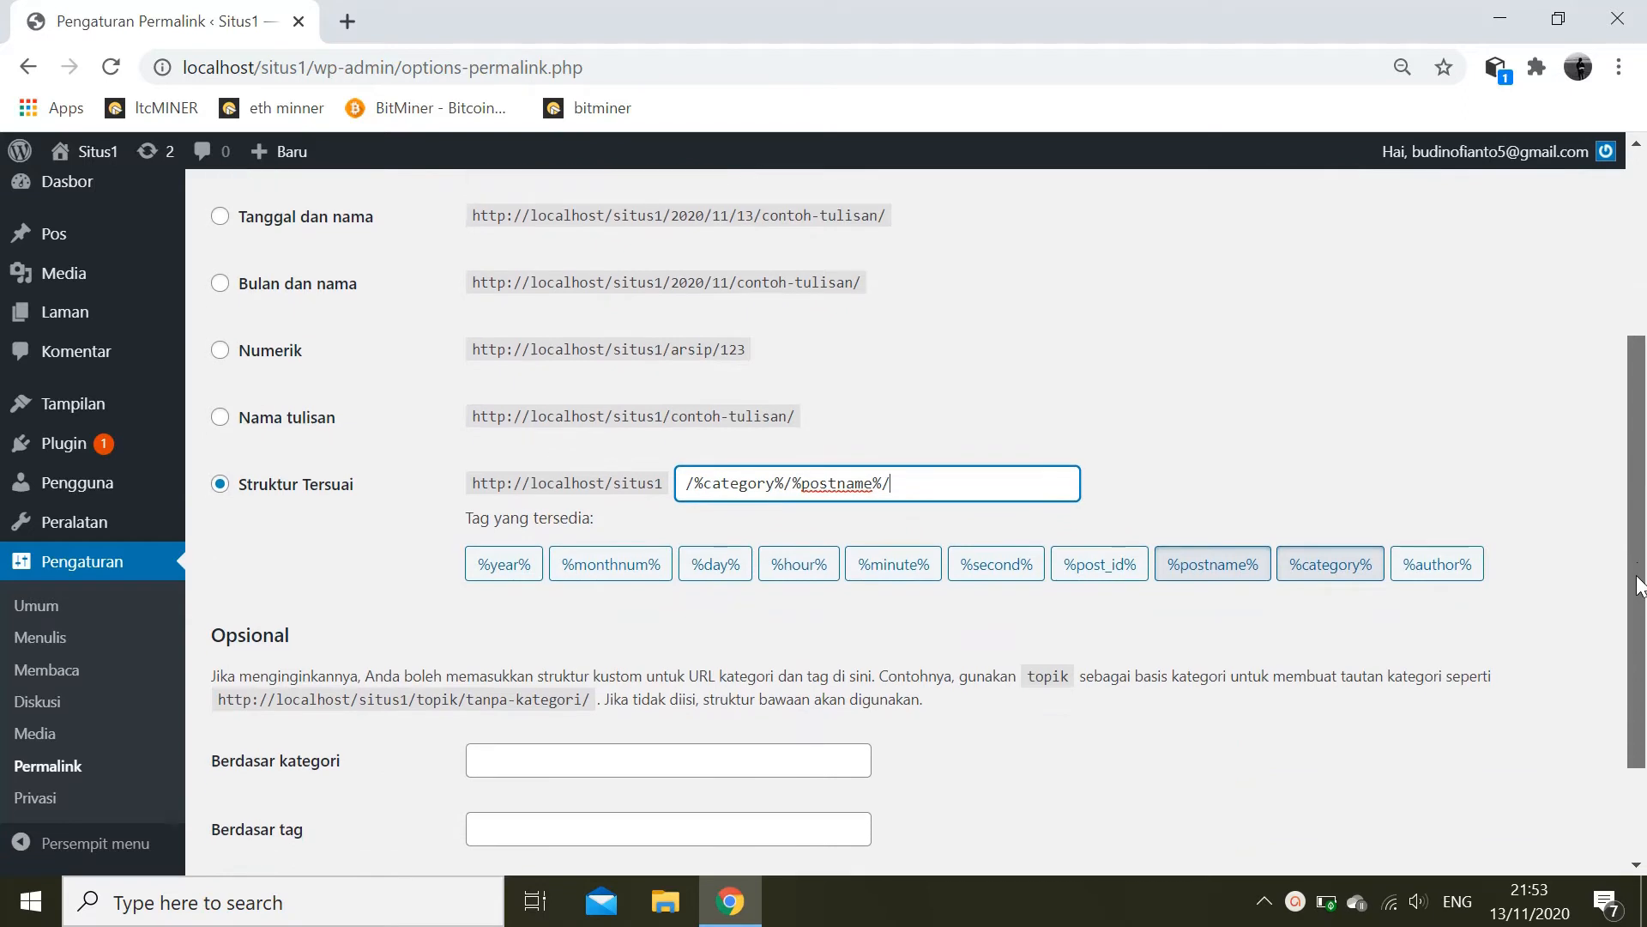
scroll(1639, 586, down, 2)
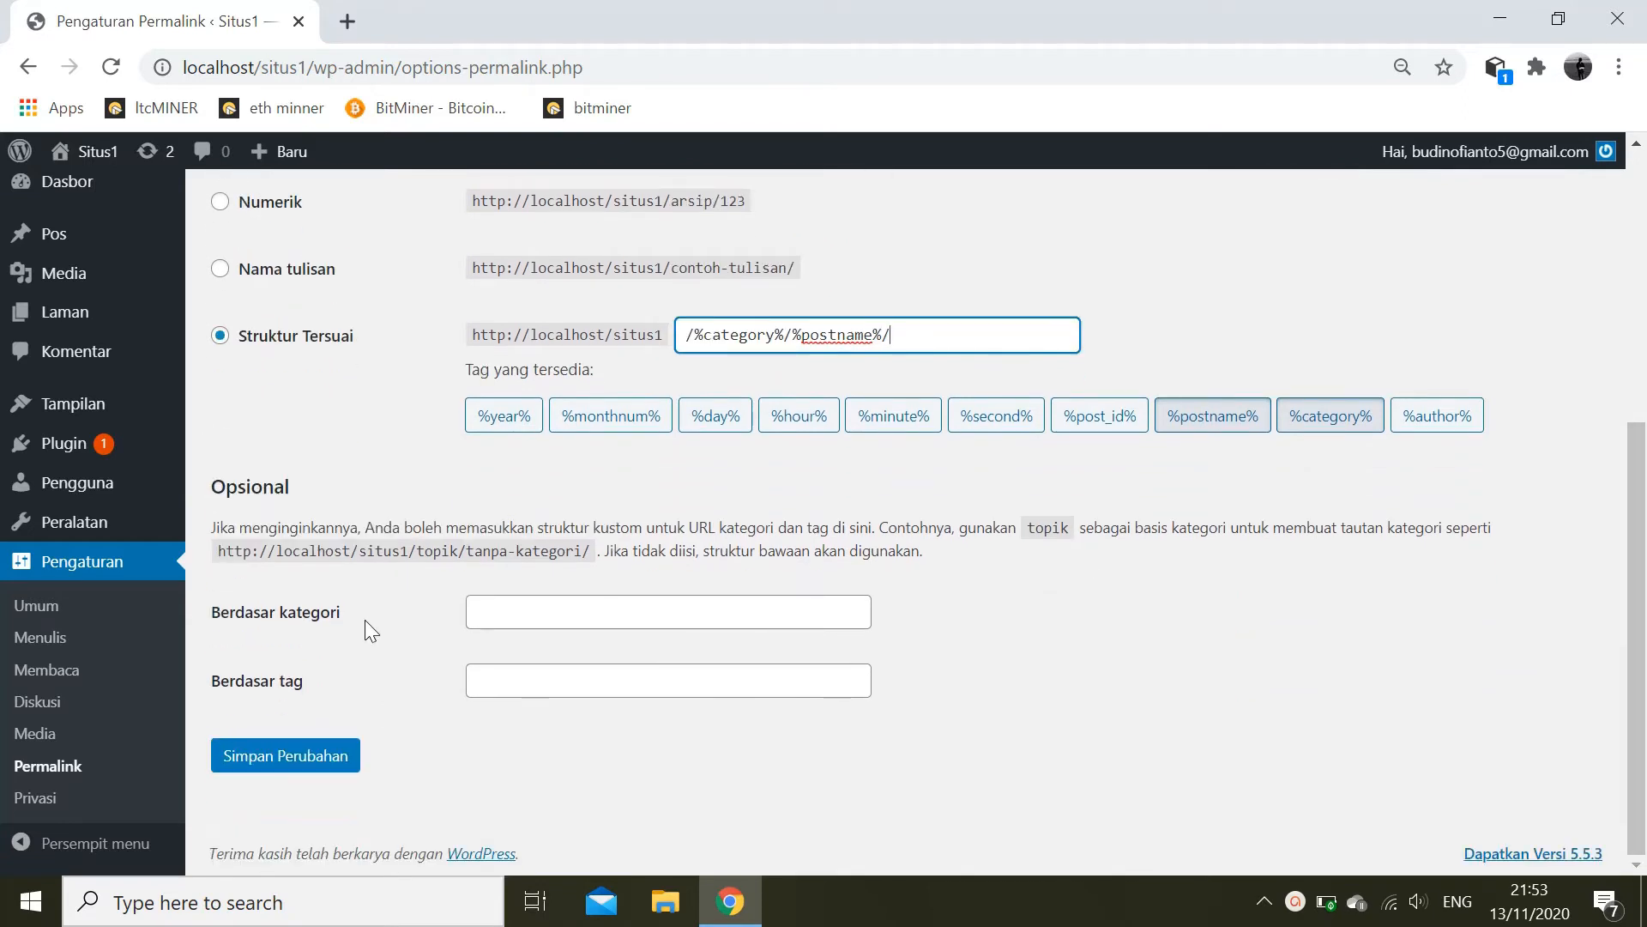
click(289, 758)
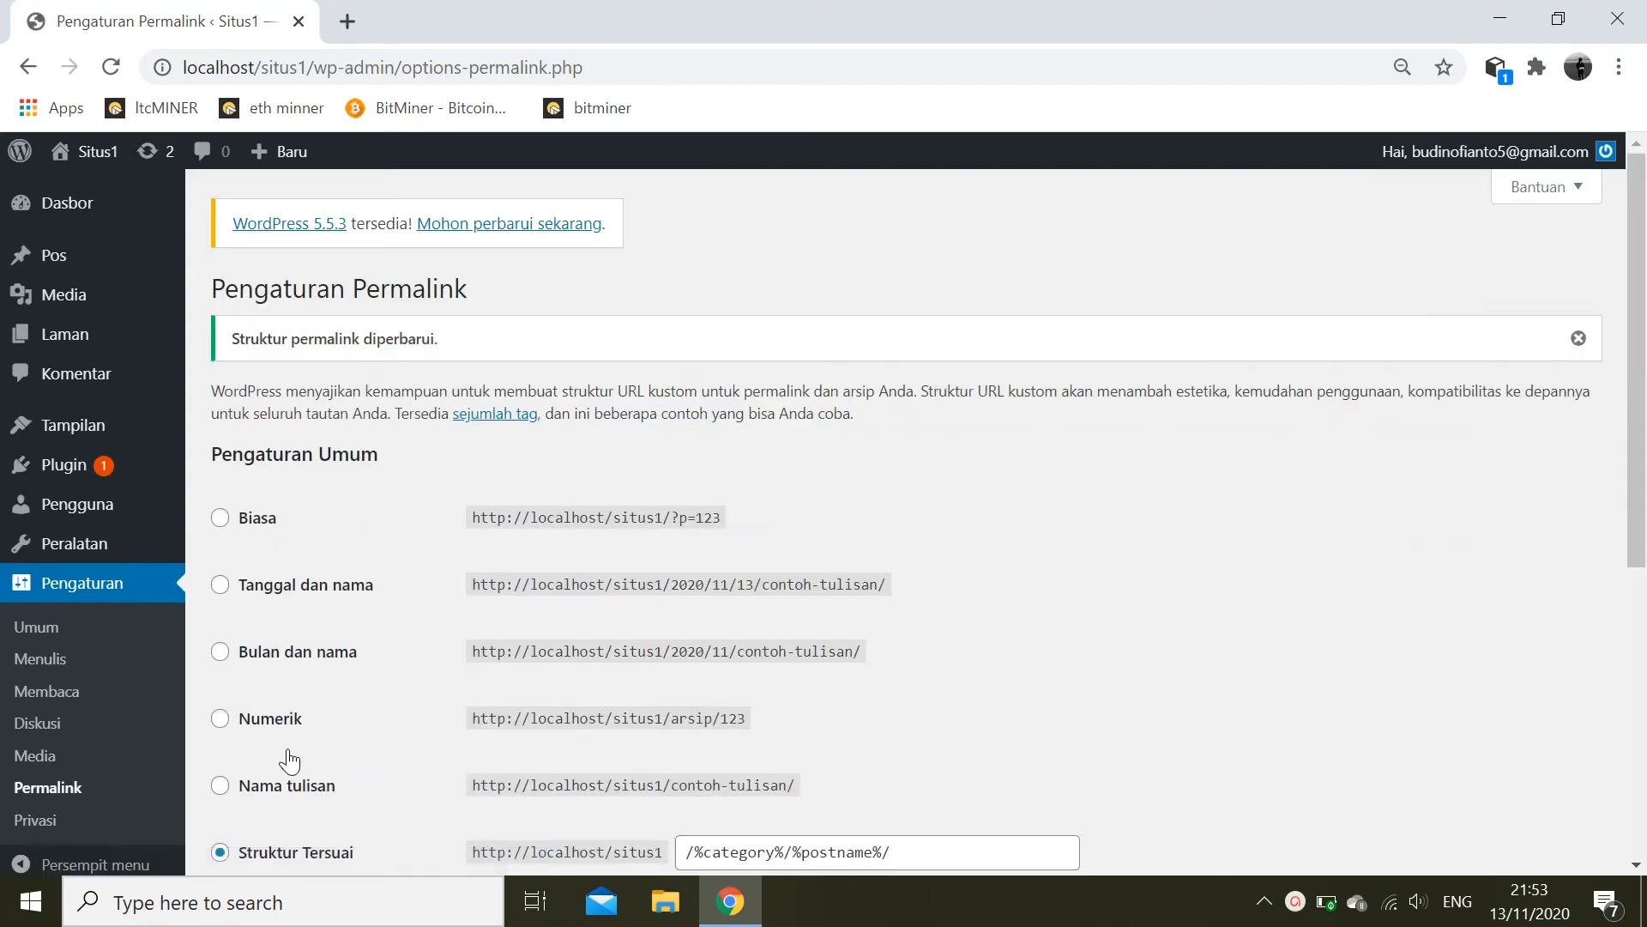
- Review the privacy settings page and open the site's installed themes page (Tema)
click(48, 824)
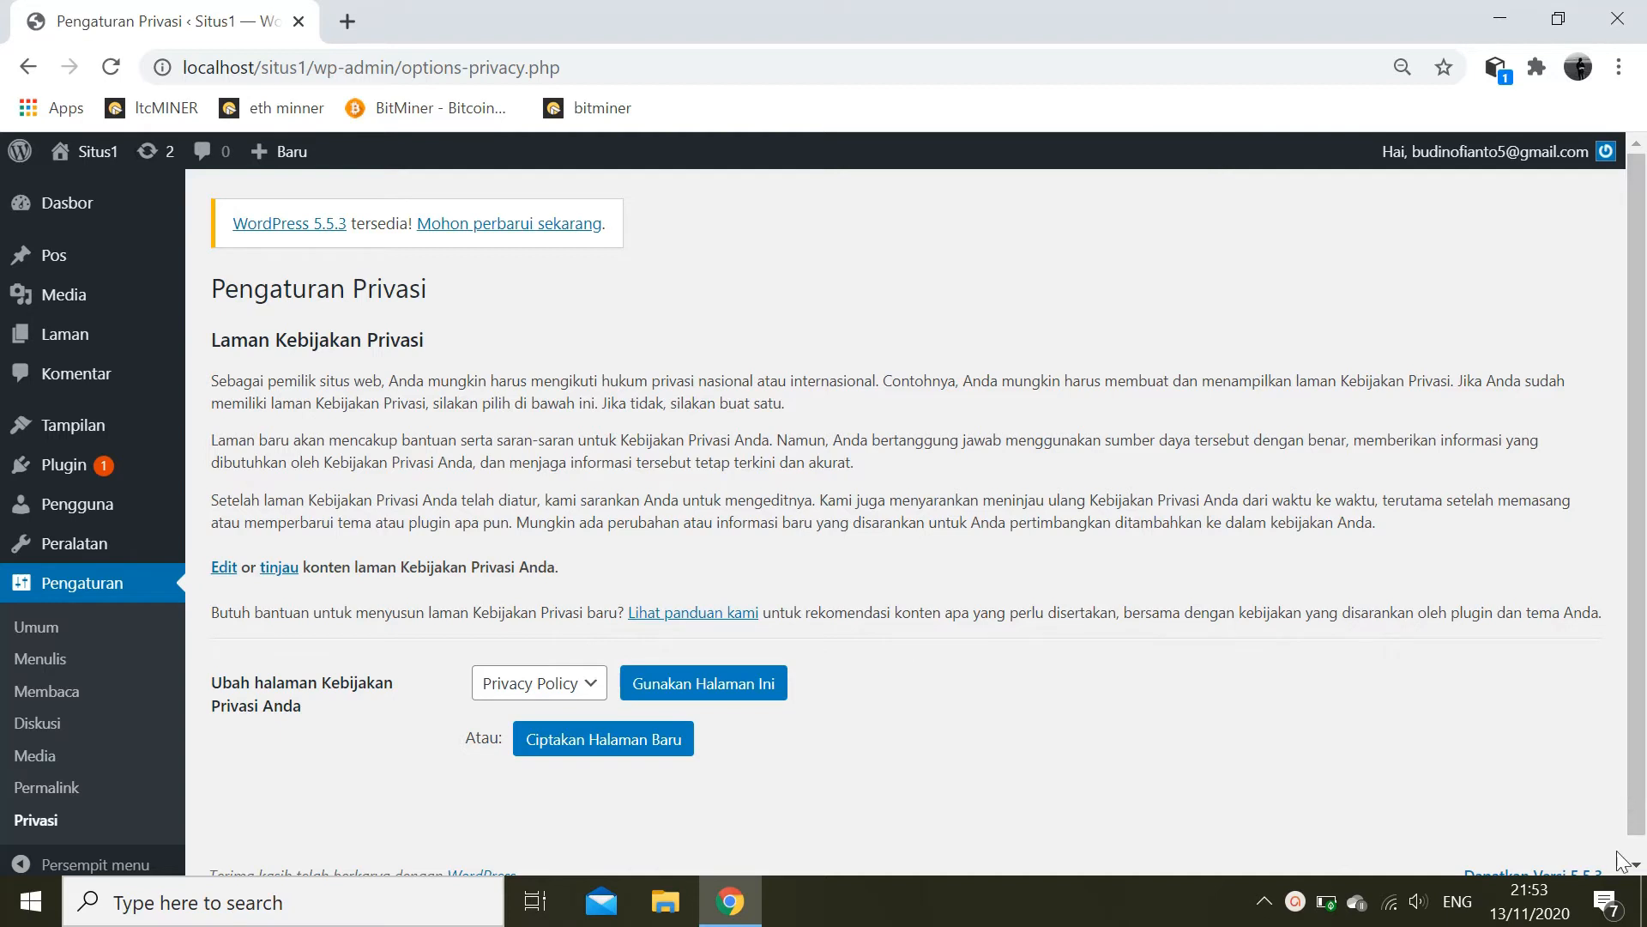
click(1637, 869)
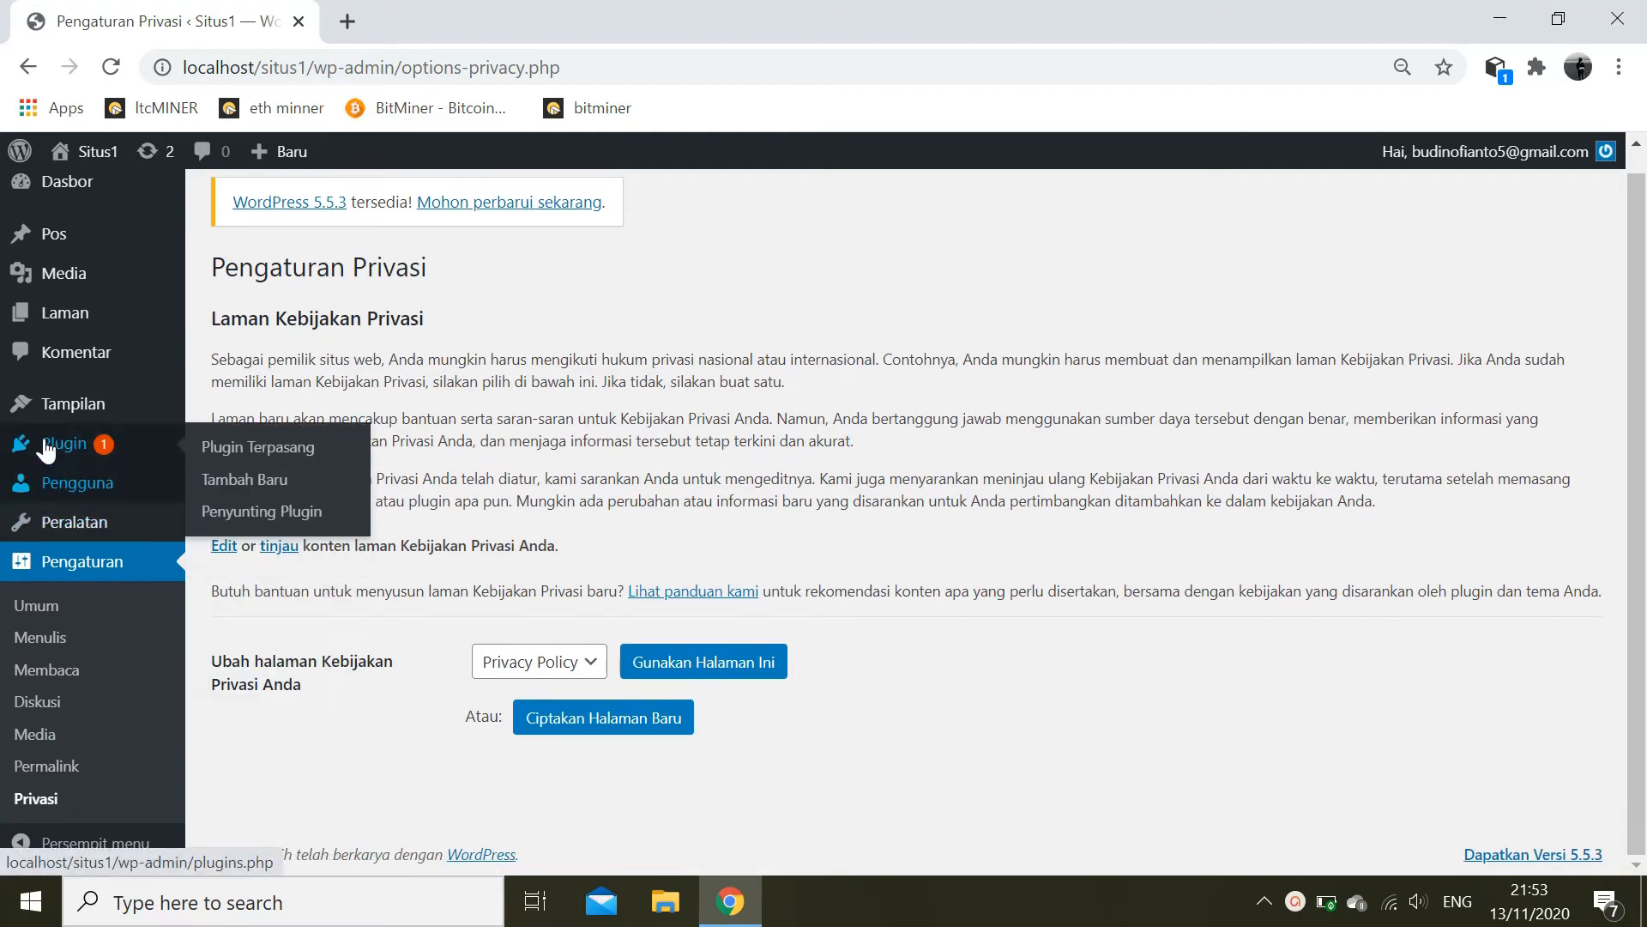
mouse_move(73, 422)
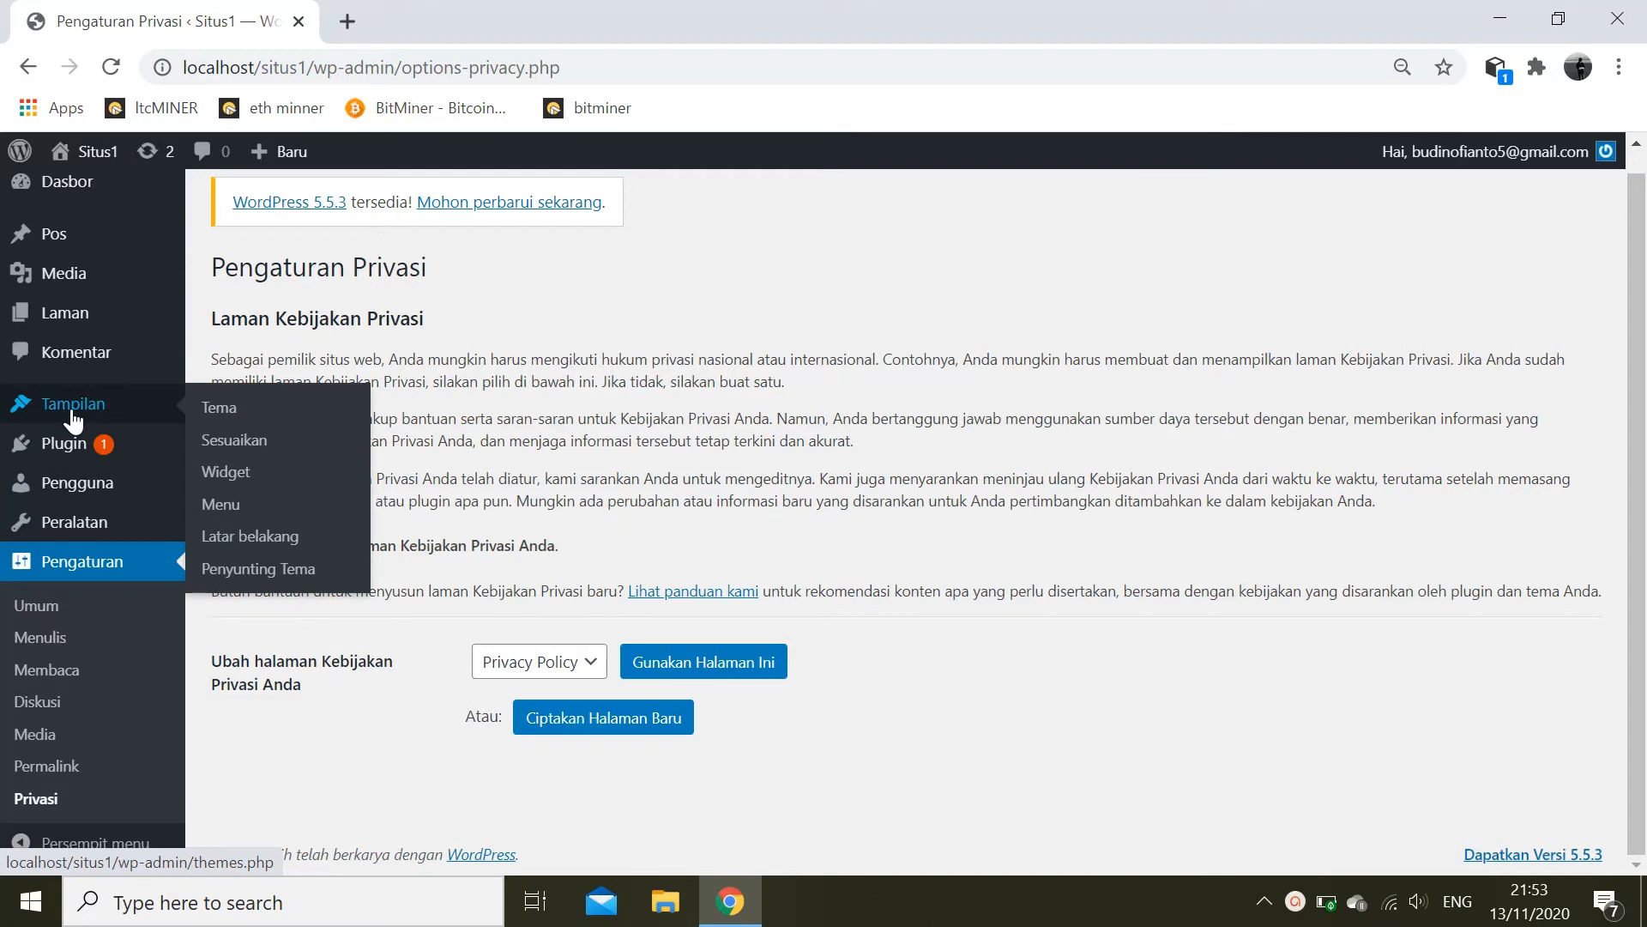
click(83, 405)
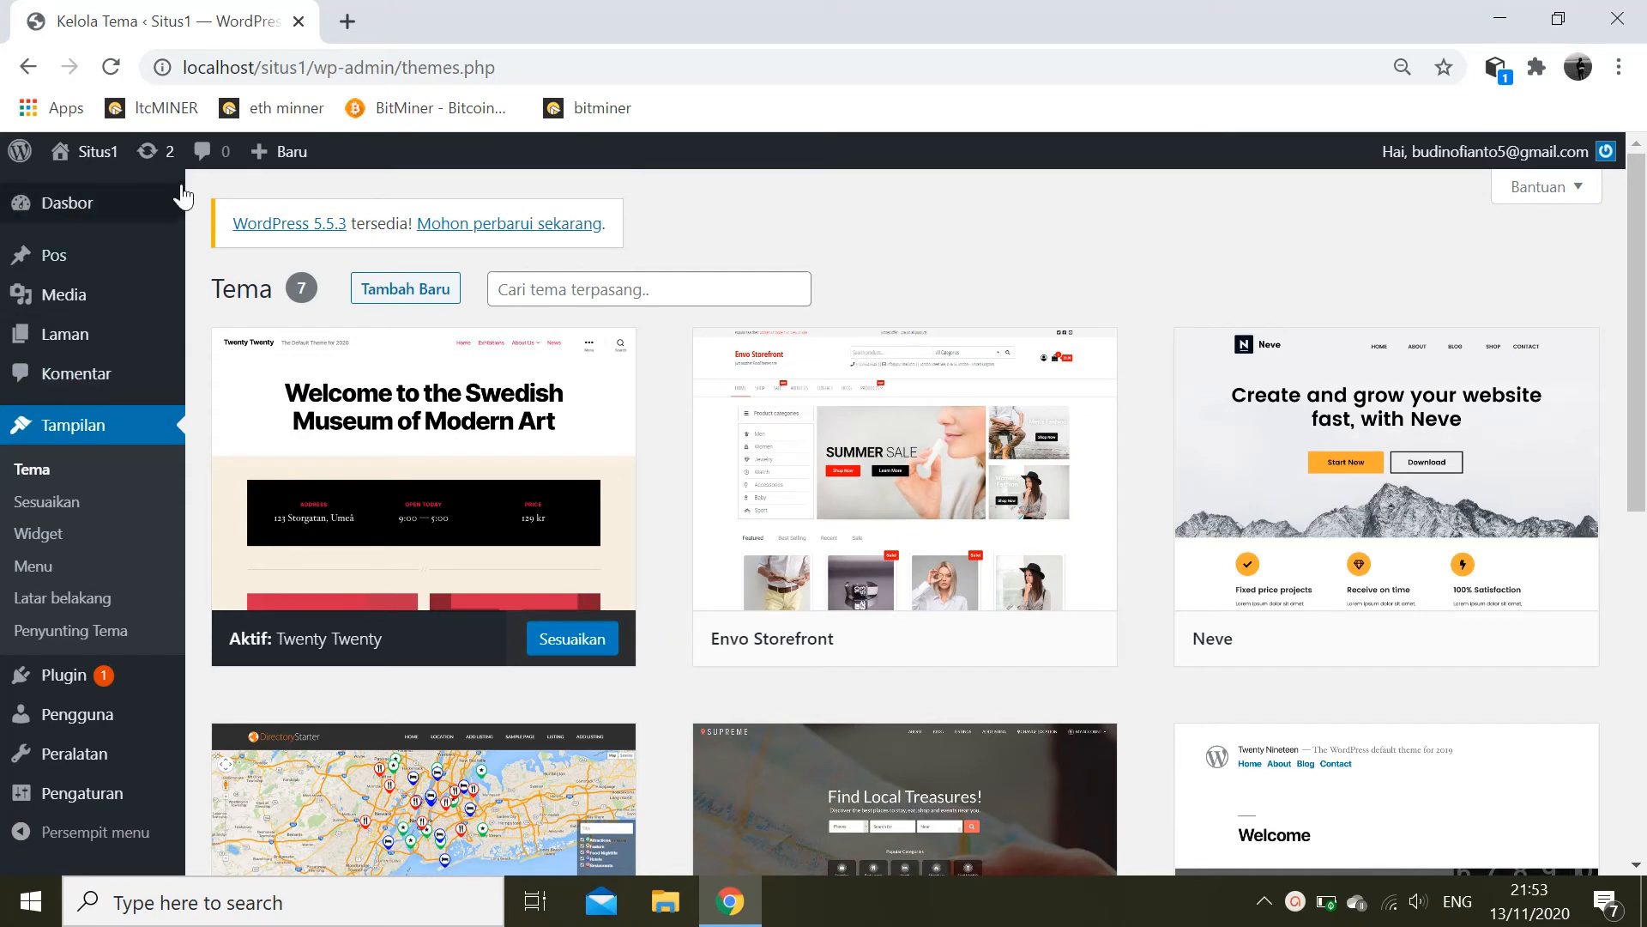
- View the site's public front page at localhost/situs1/ in a new browser tab
click(348, 20)
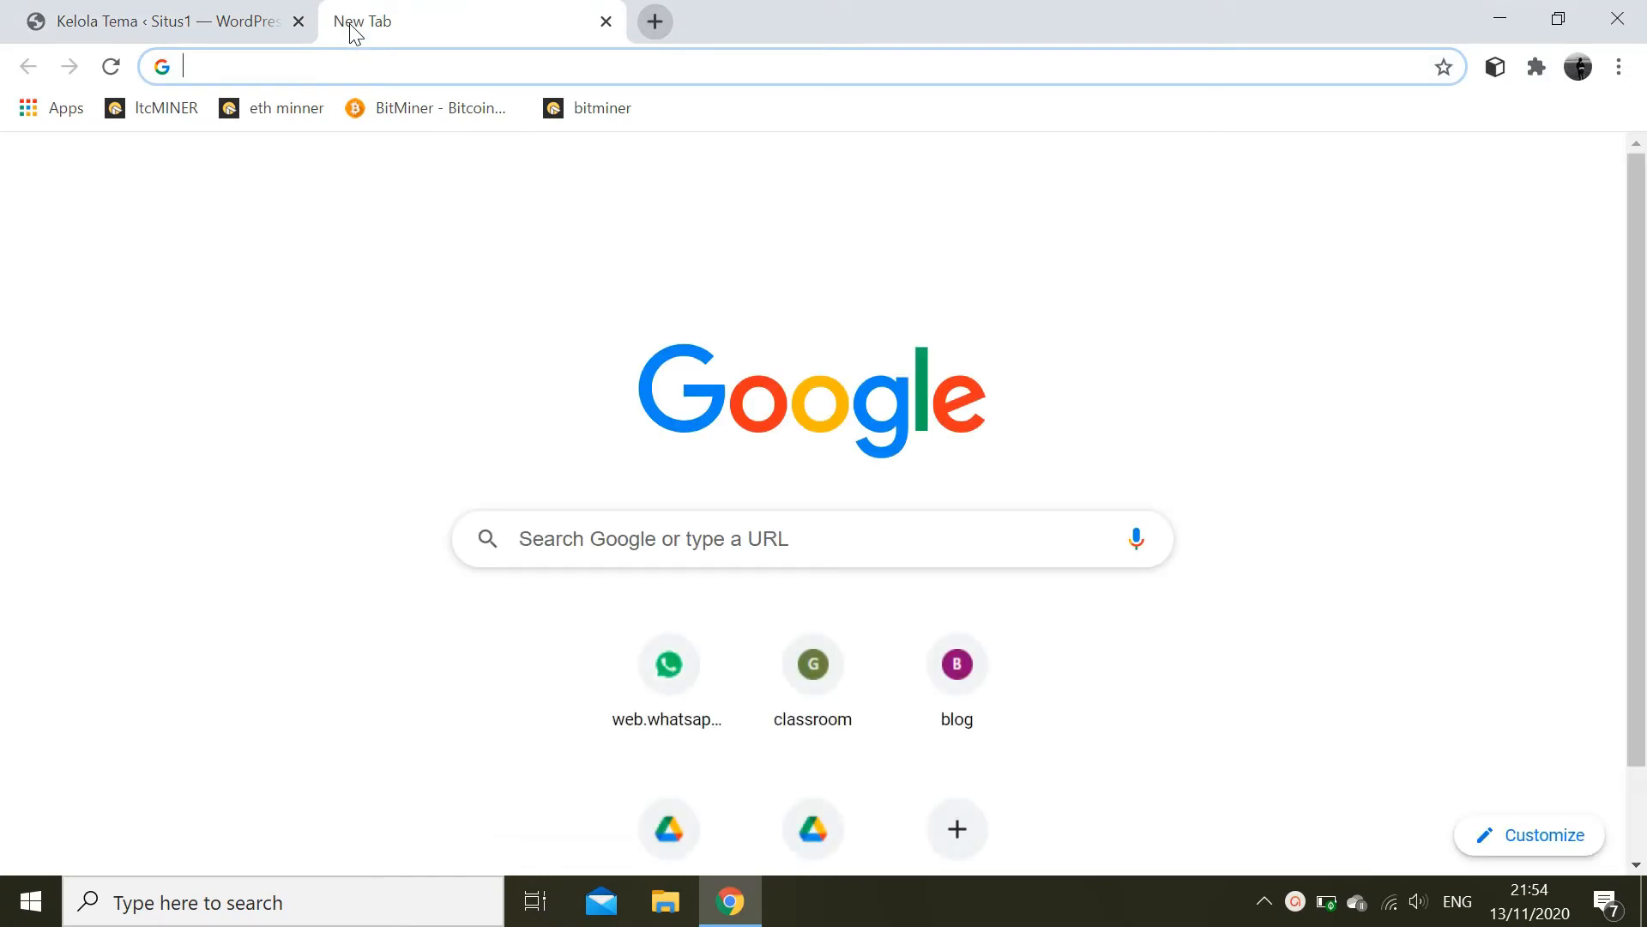
text(localhost/situs1/)
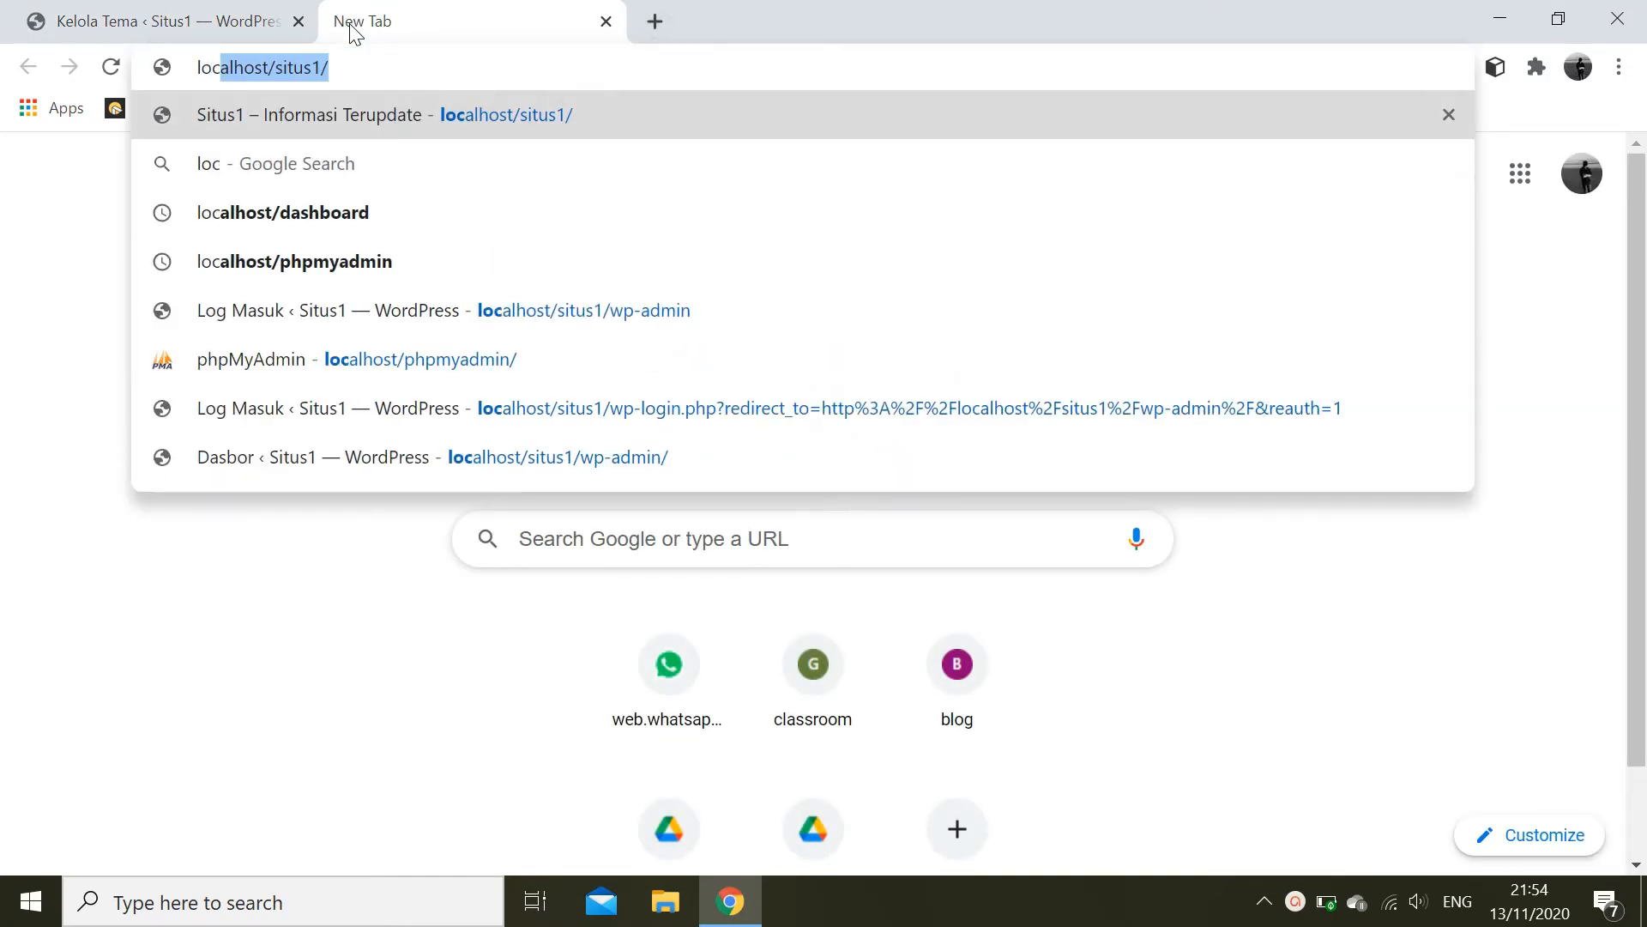
click(340, 57)
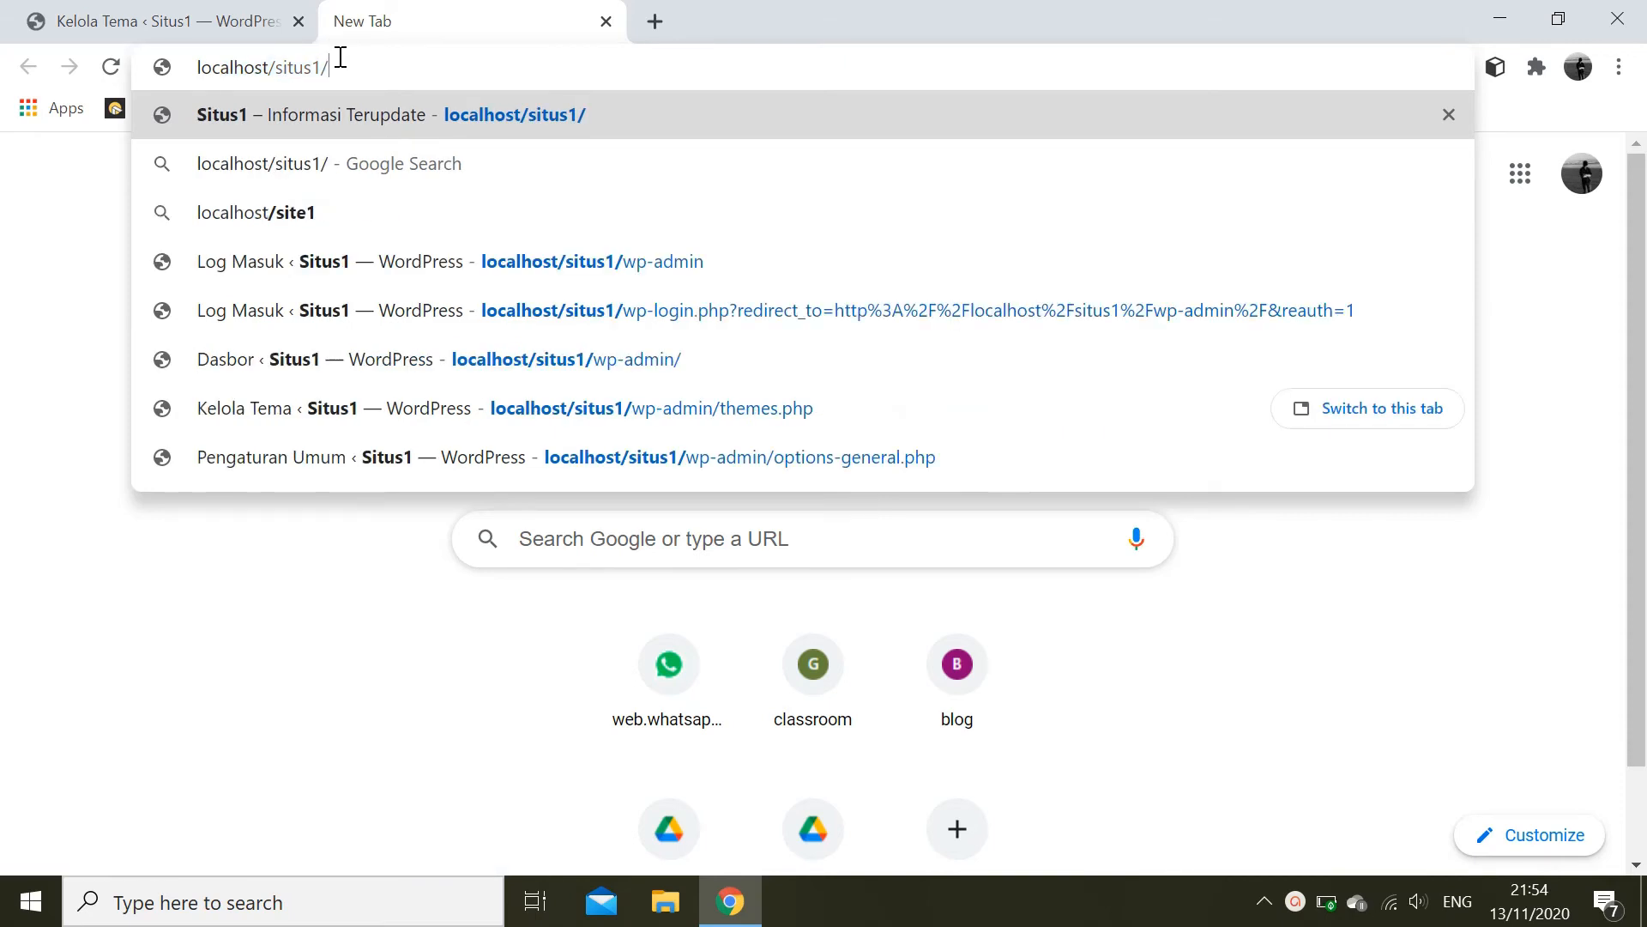
key(Return)
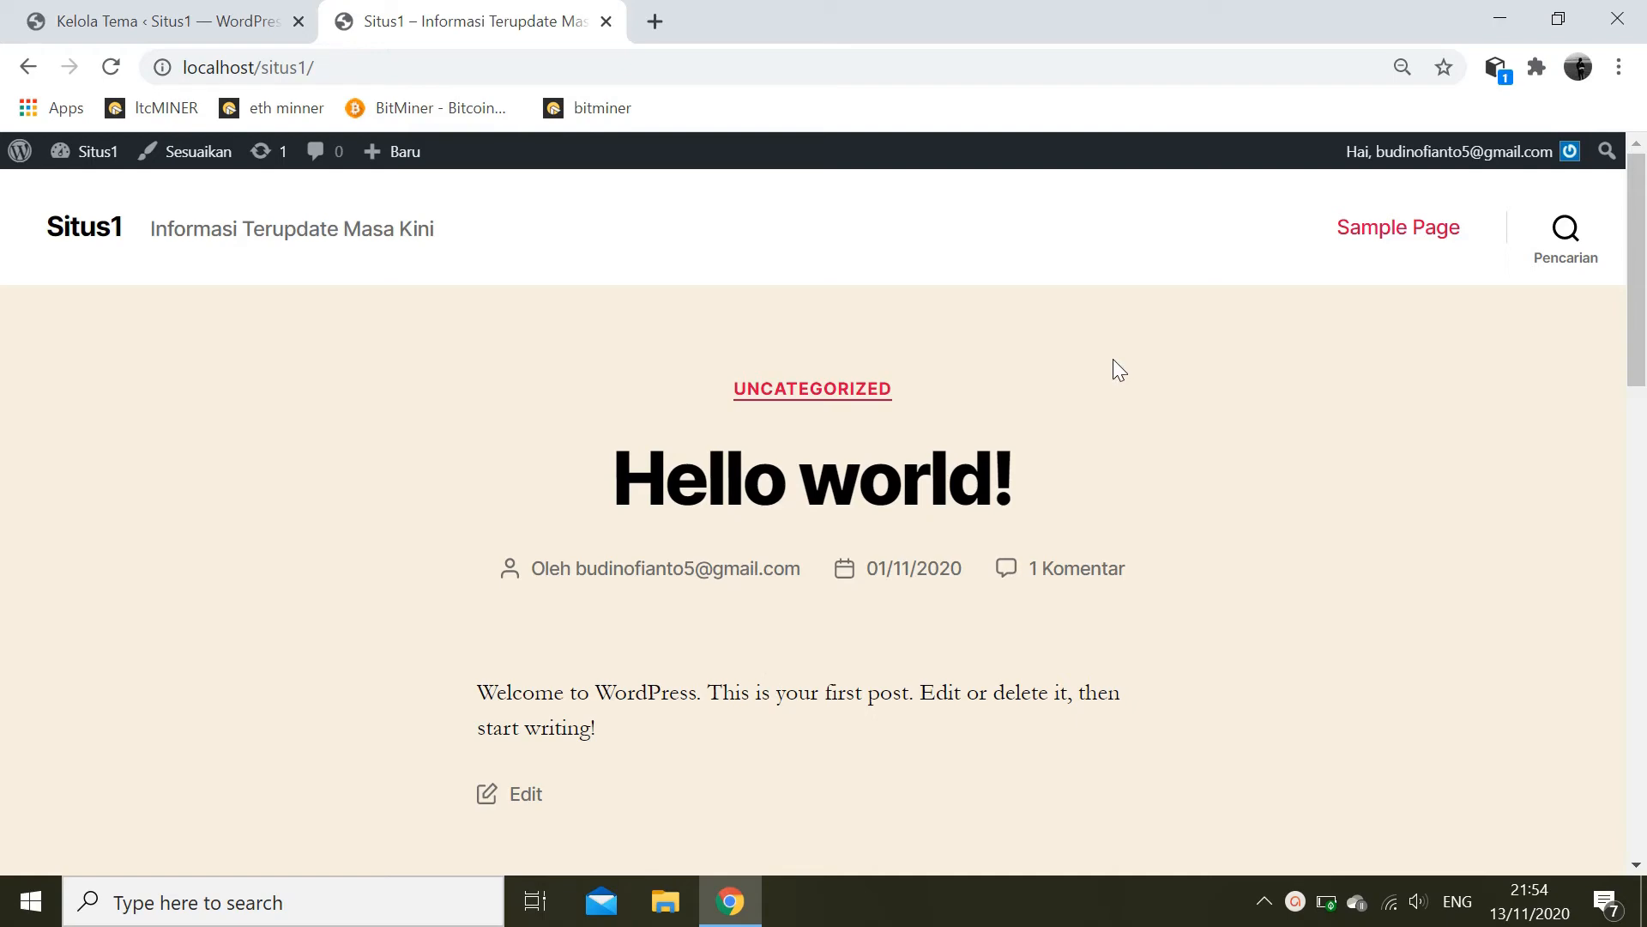
- Return to theme management, start adding a new theme, and browse the popular and newest (Terbaru) theme listings
click(211, 19)
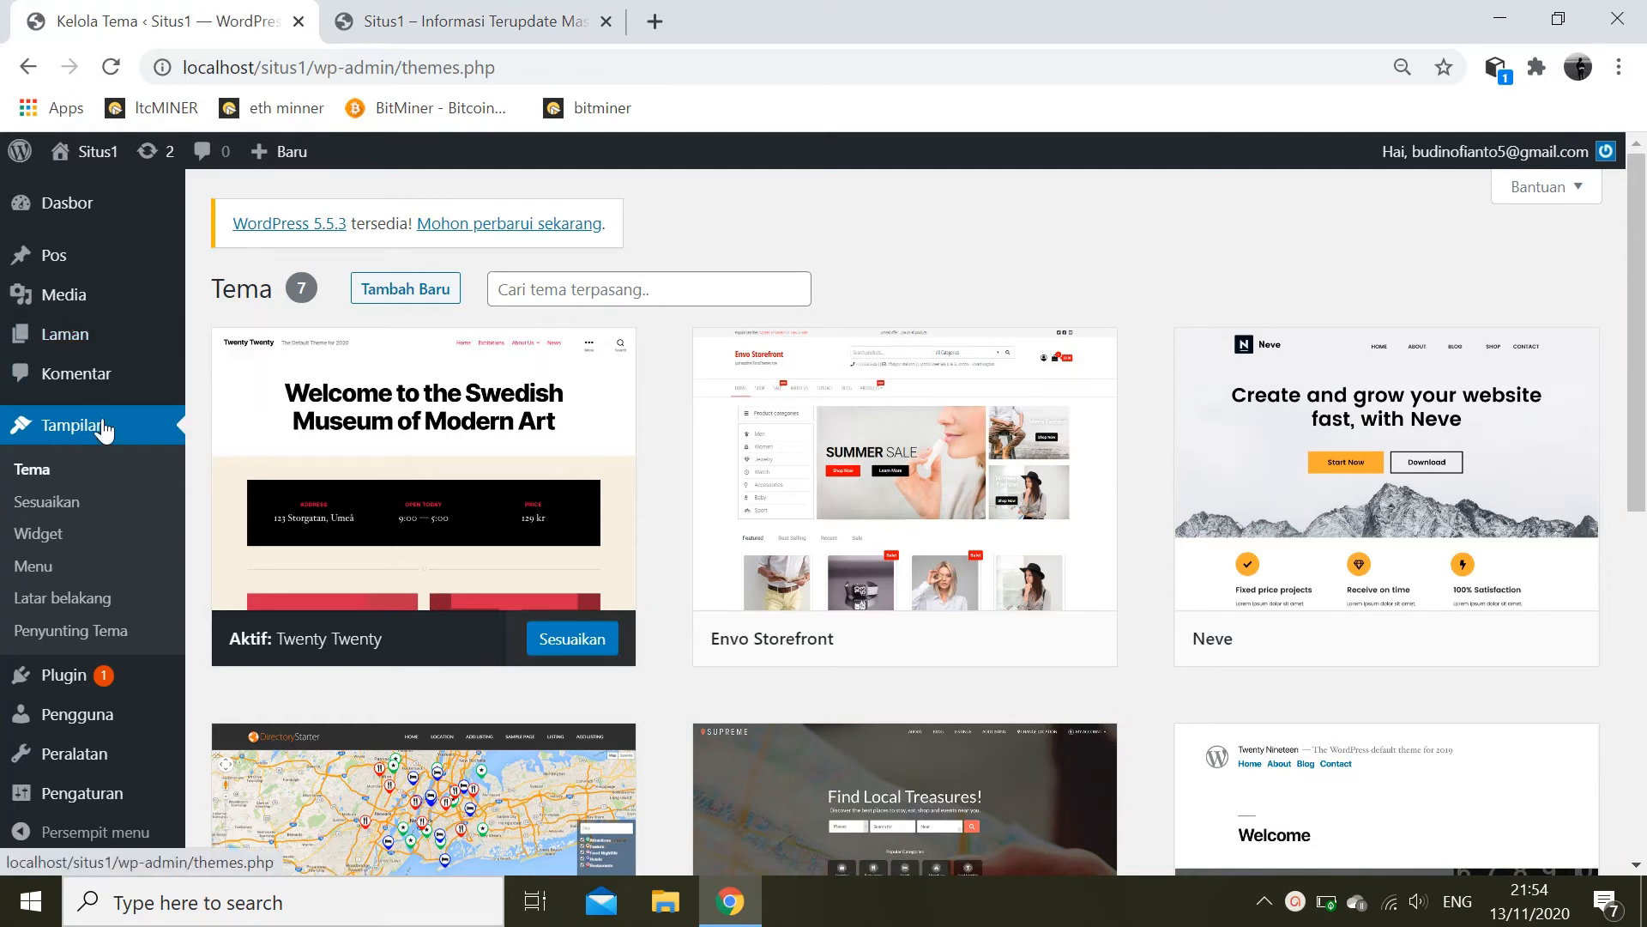
click(390, 294)
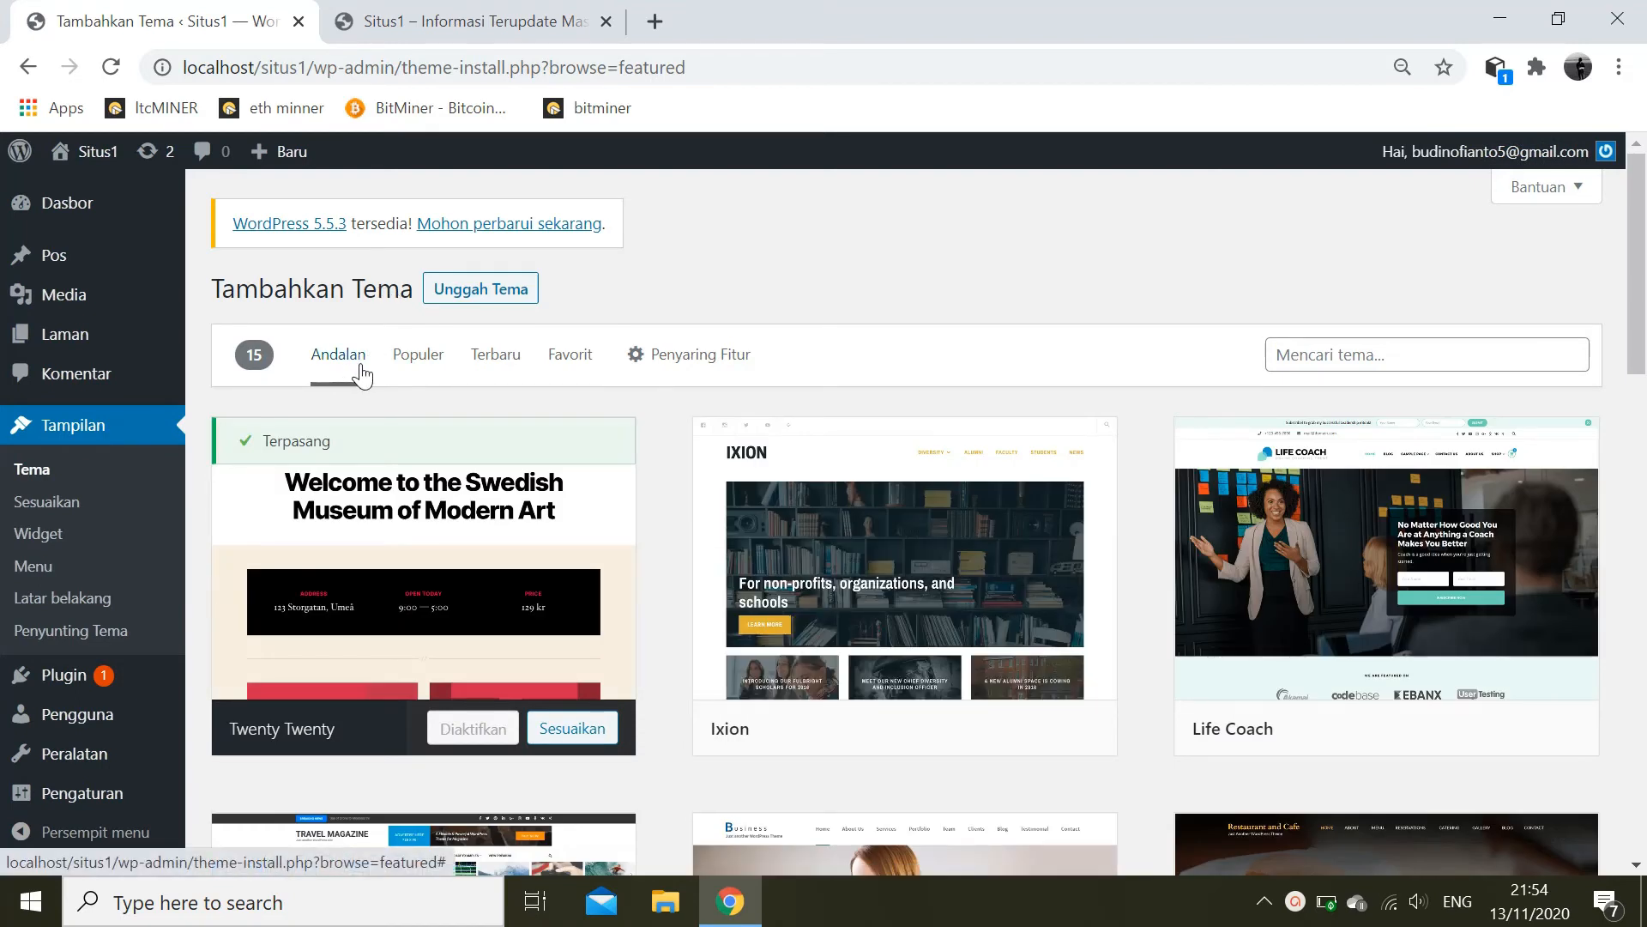
click(419, 374)
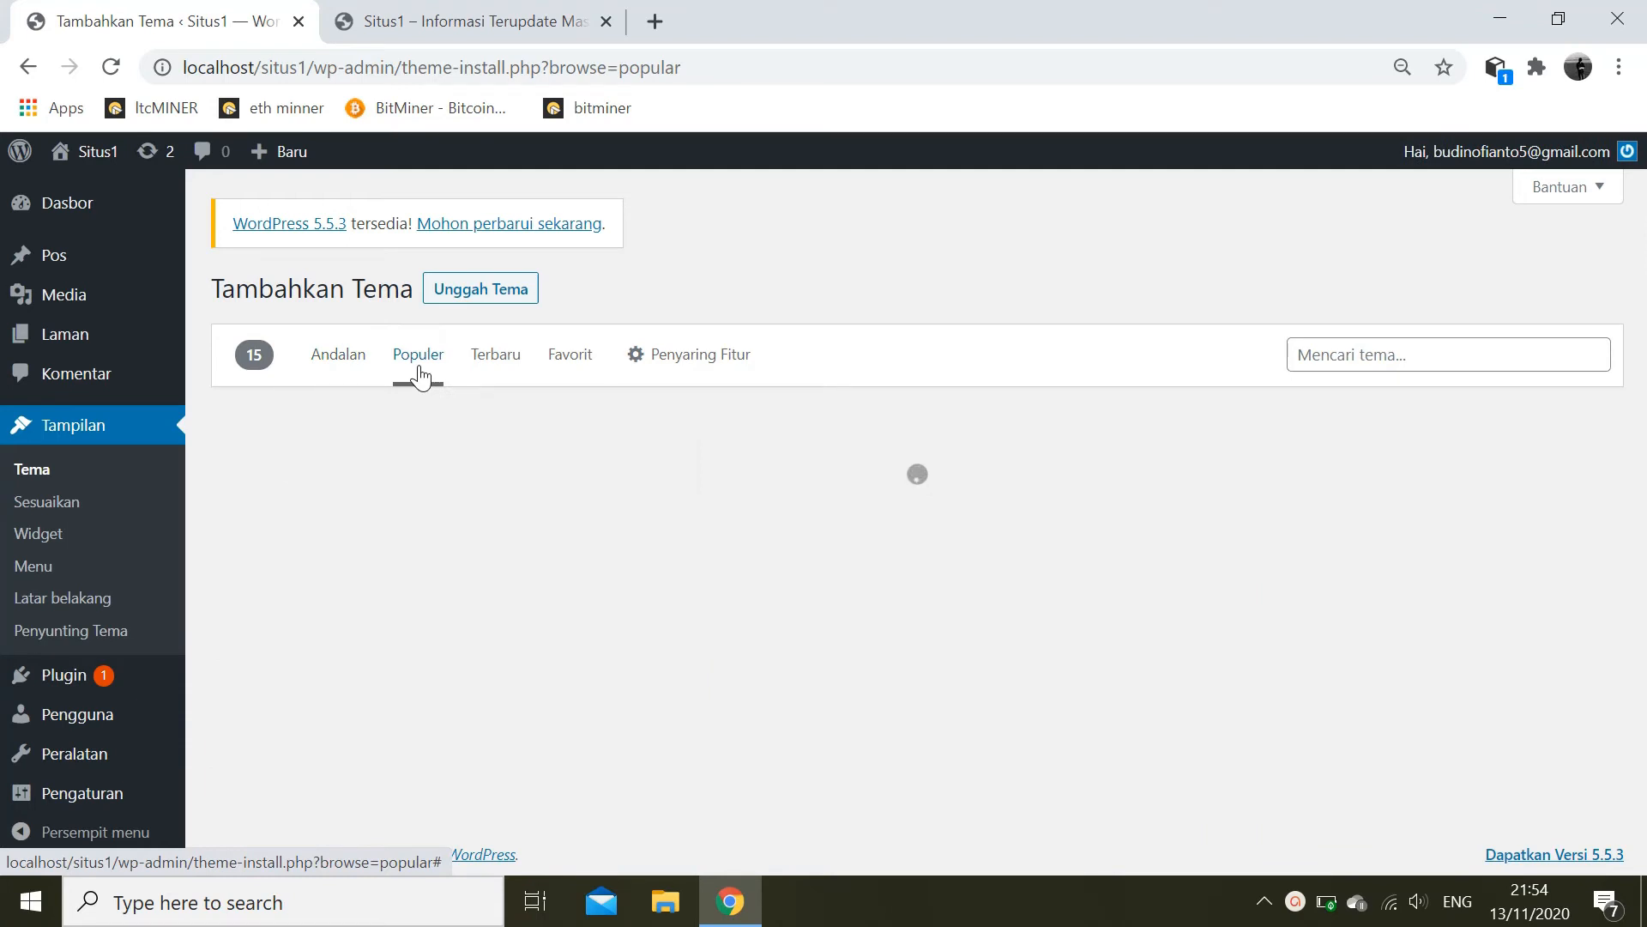
click(502, 375)
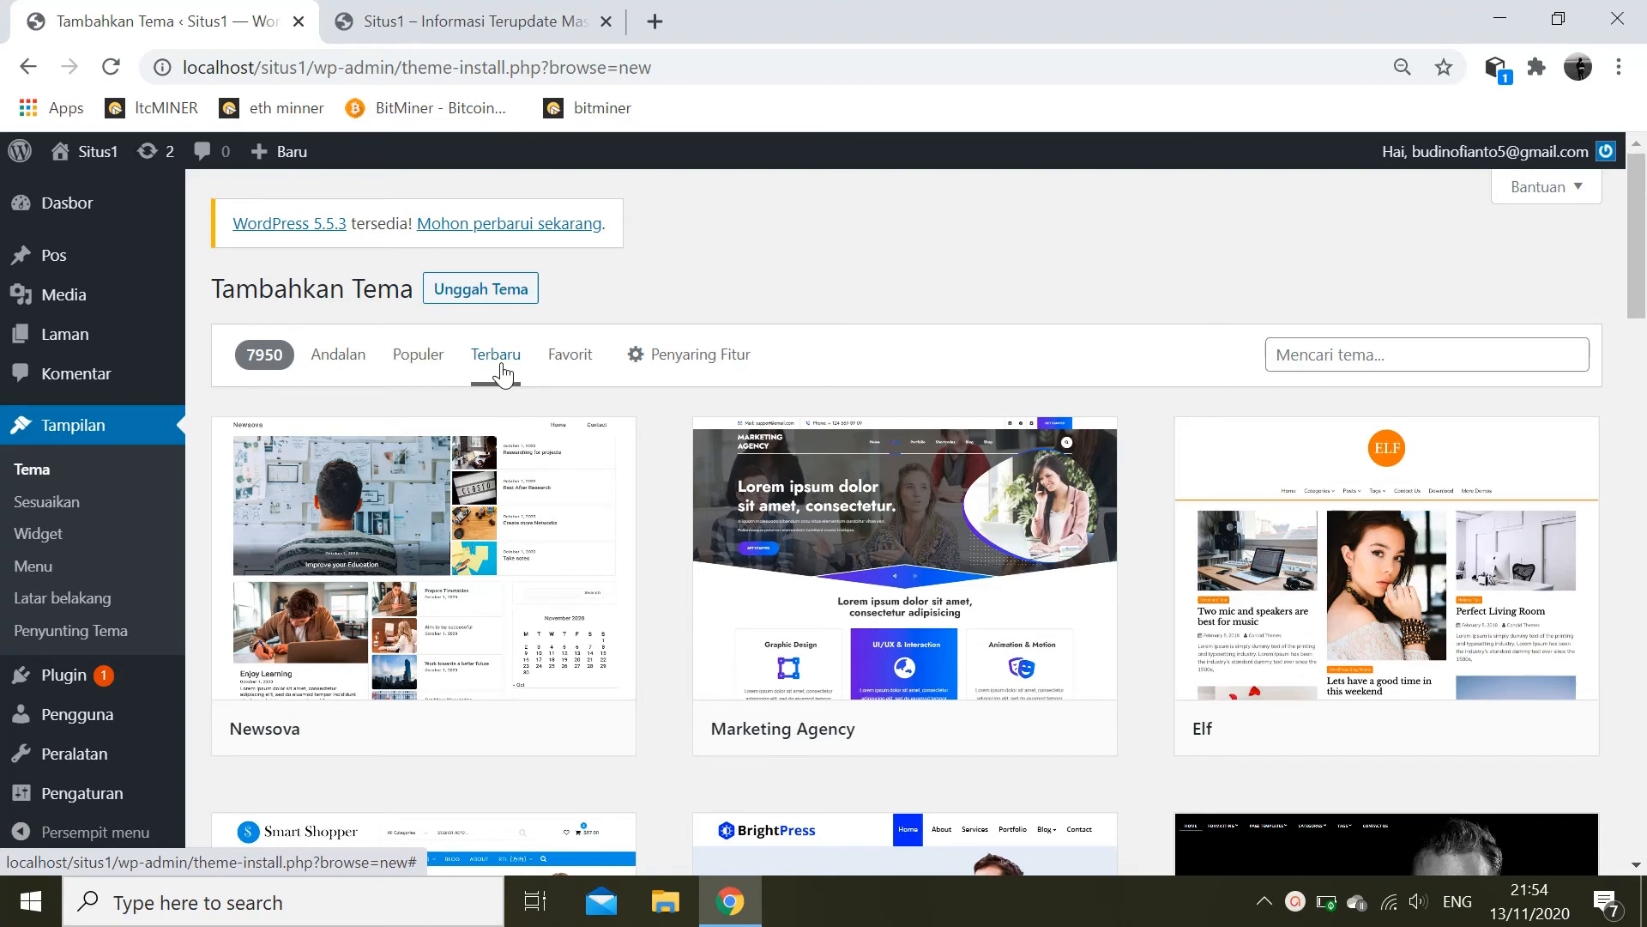
- Browse the newest themes and start installing the BlogMelody theme
mouse_move(890, 549)
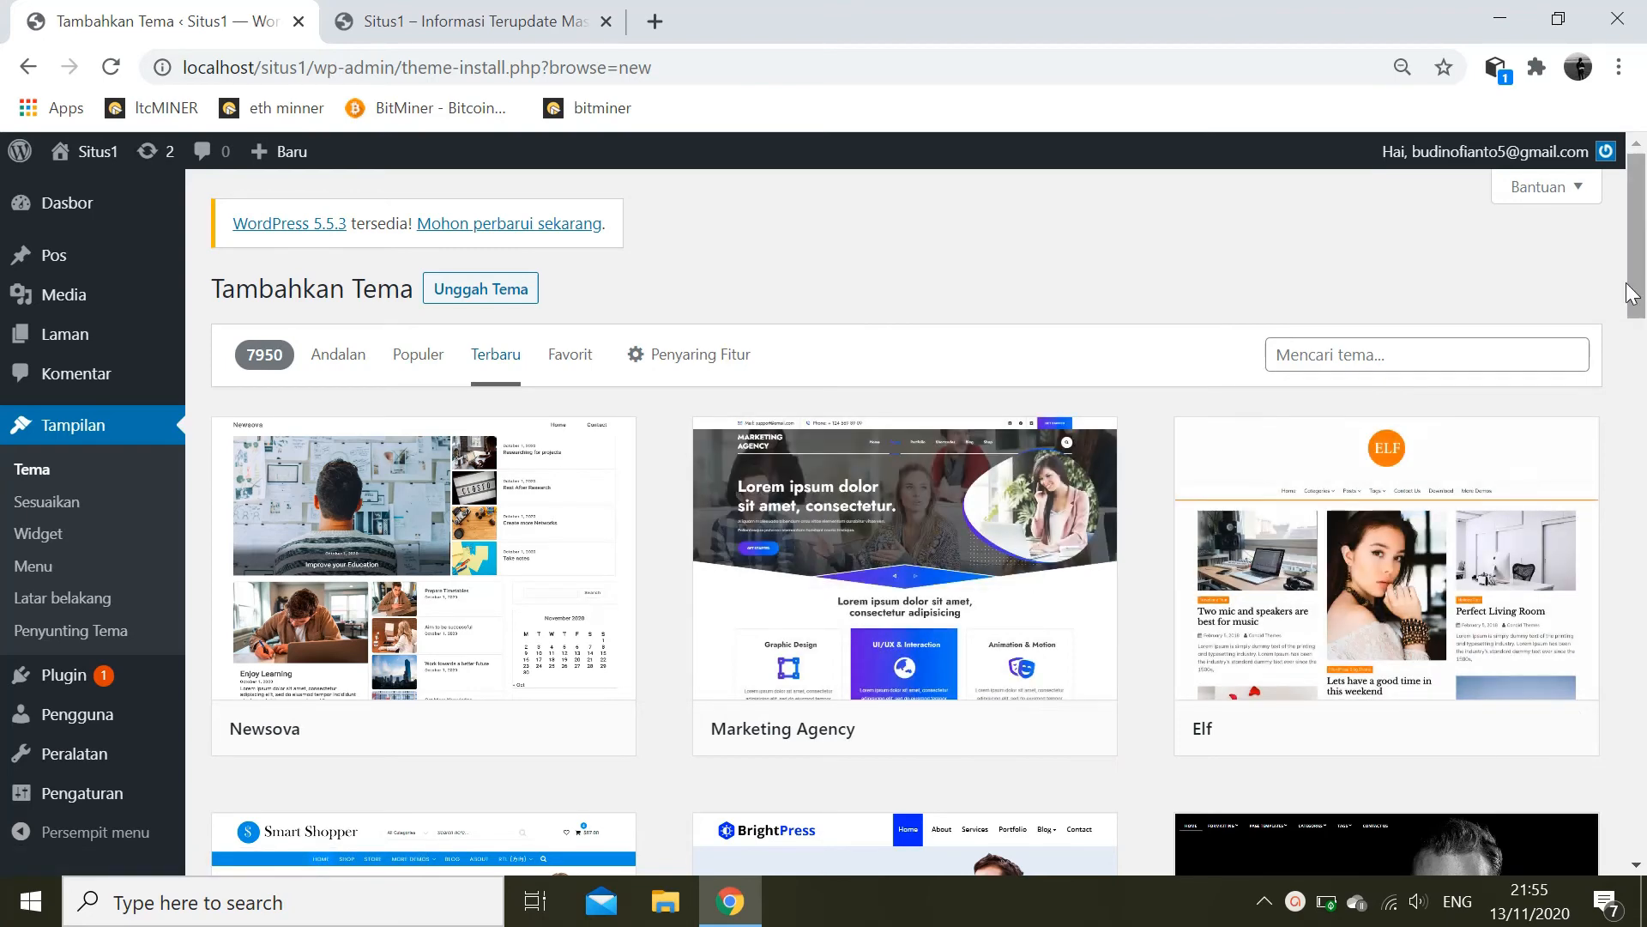
drag(1633, 291, 1633, 635)
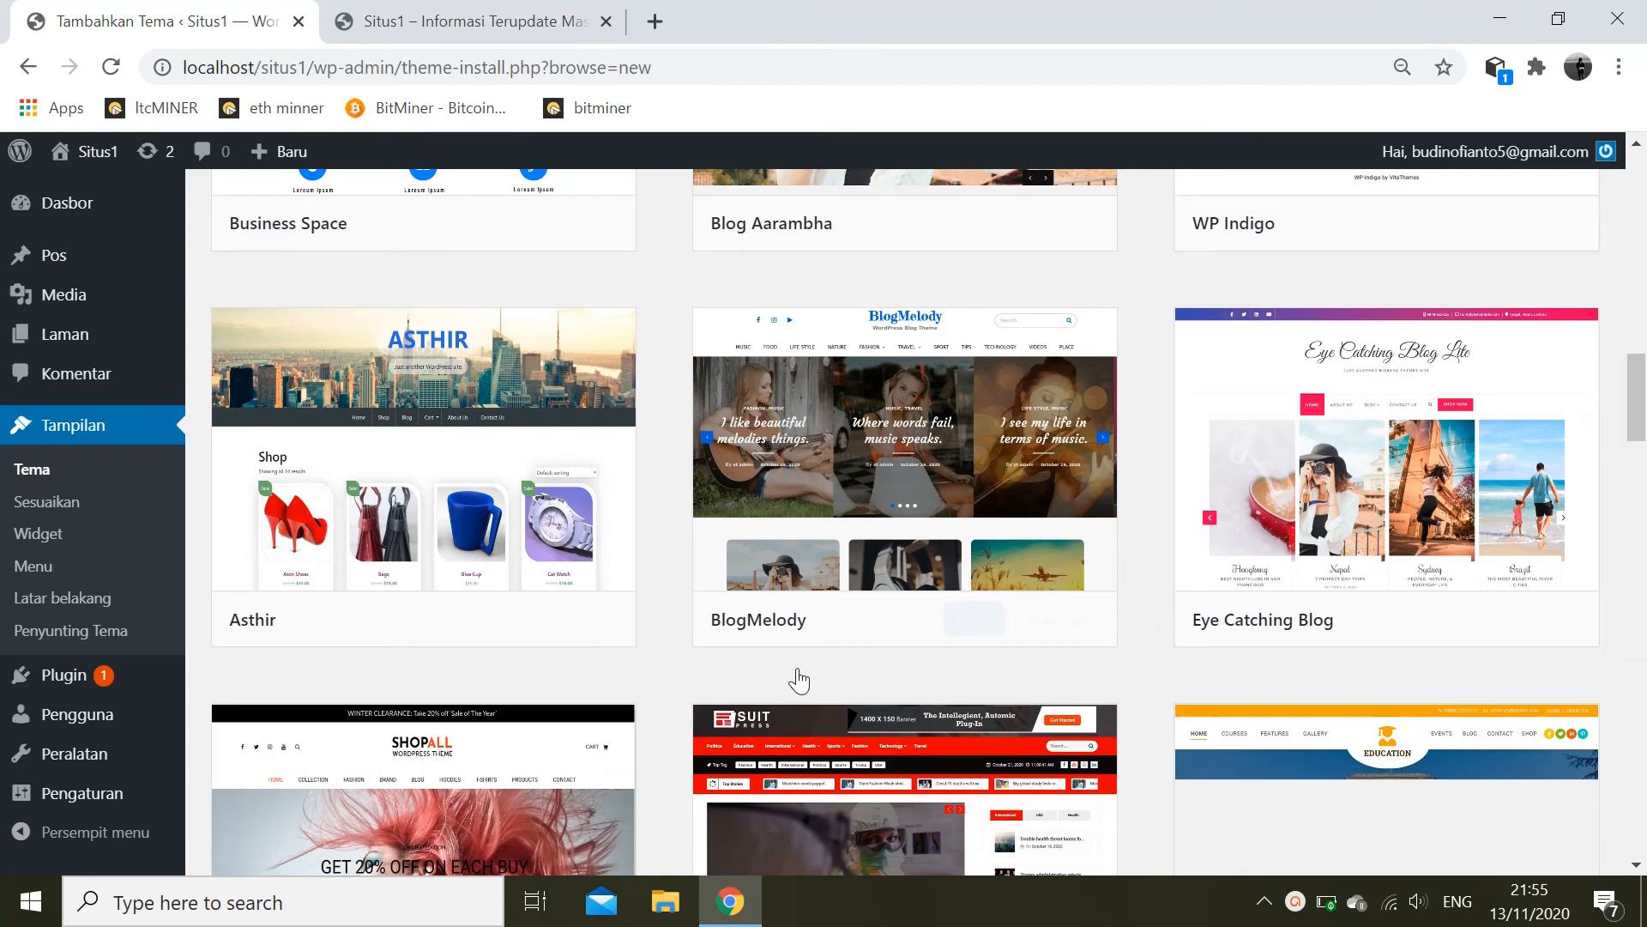
mouse_move(794, 518)
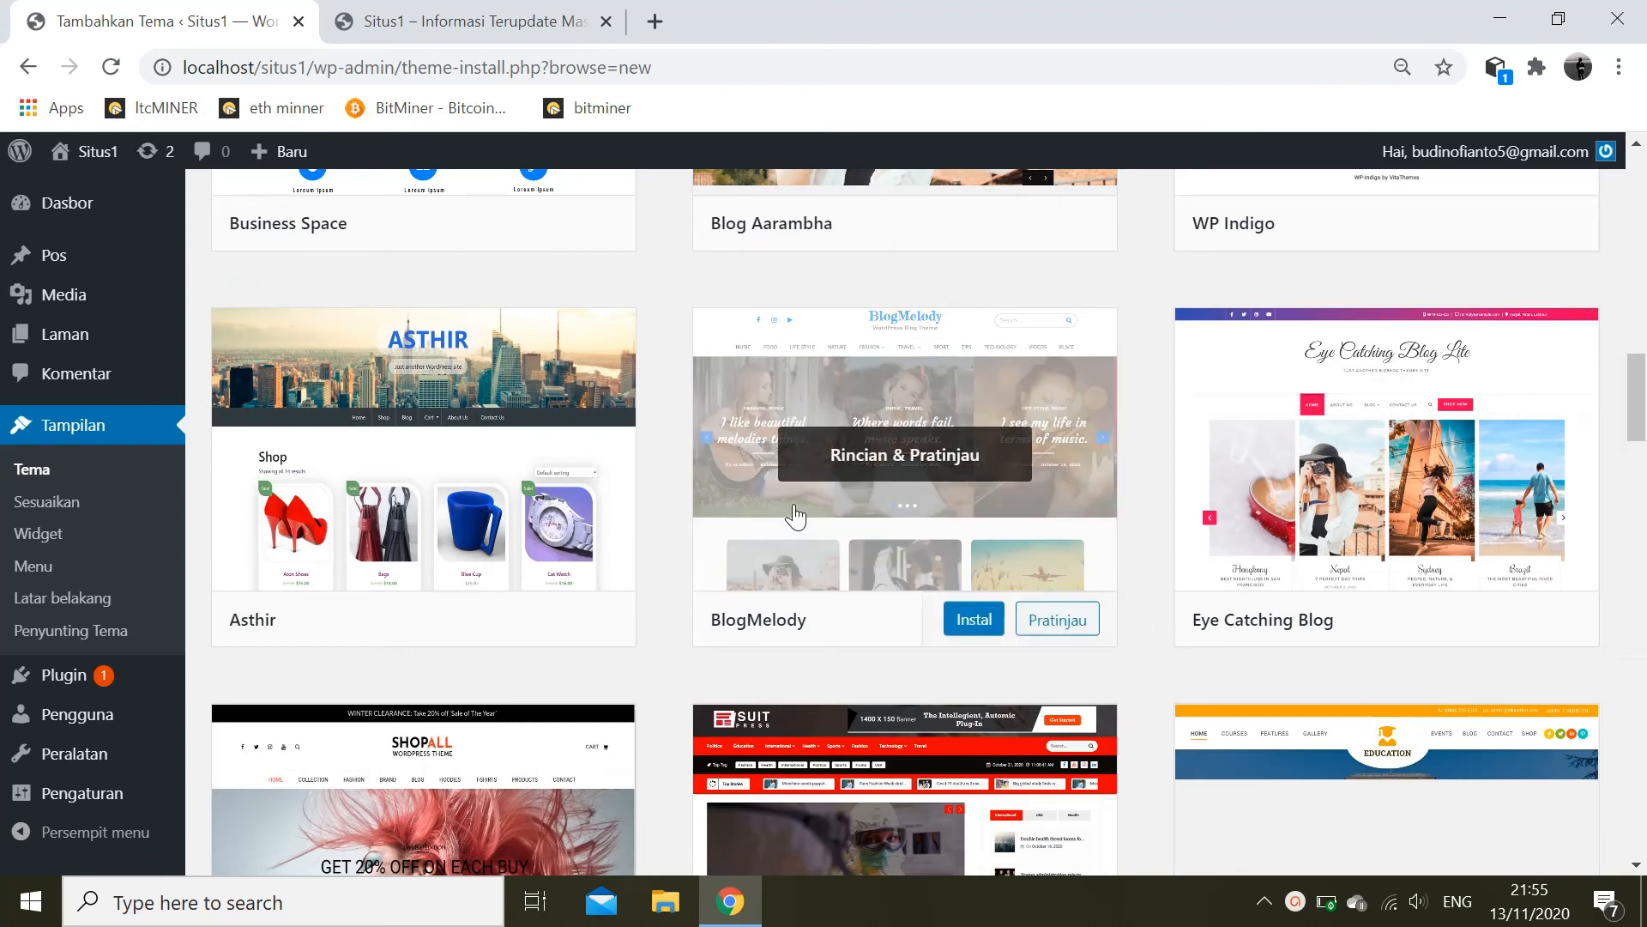
click(967, 621)
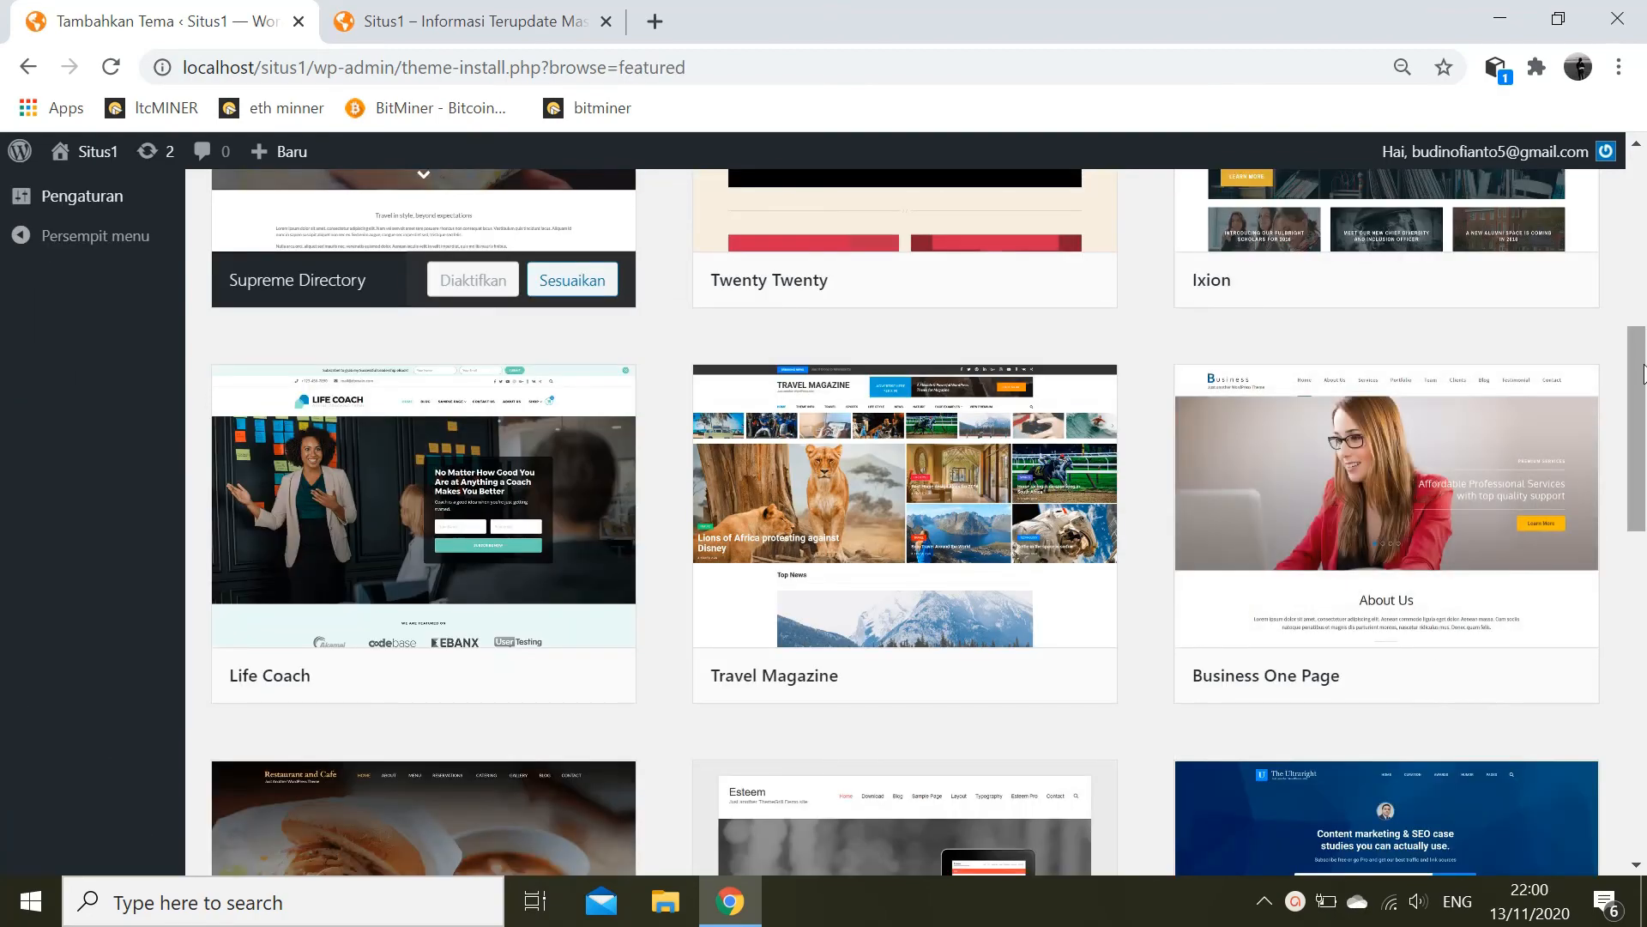
- Install the Esteem theme from the featured theme listing and activate it on the site
drag(1642, 371, 1641, 455)
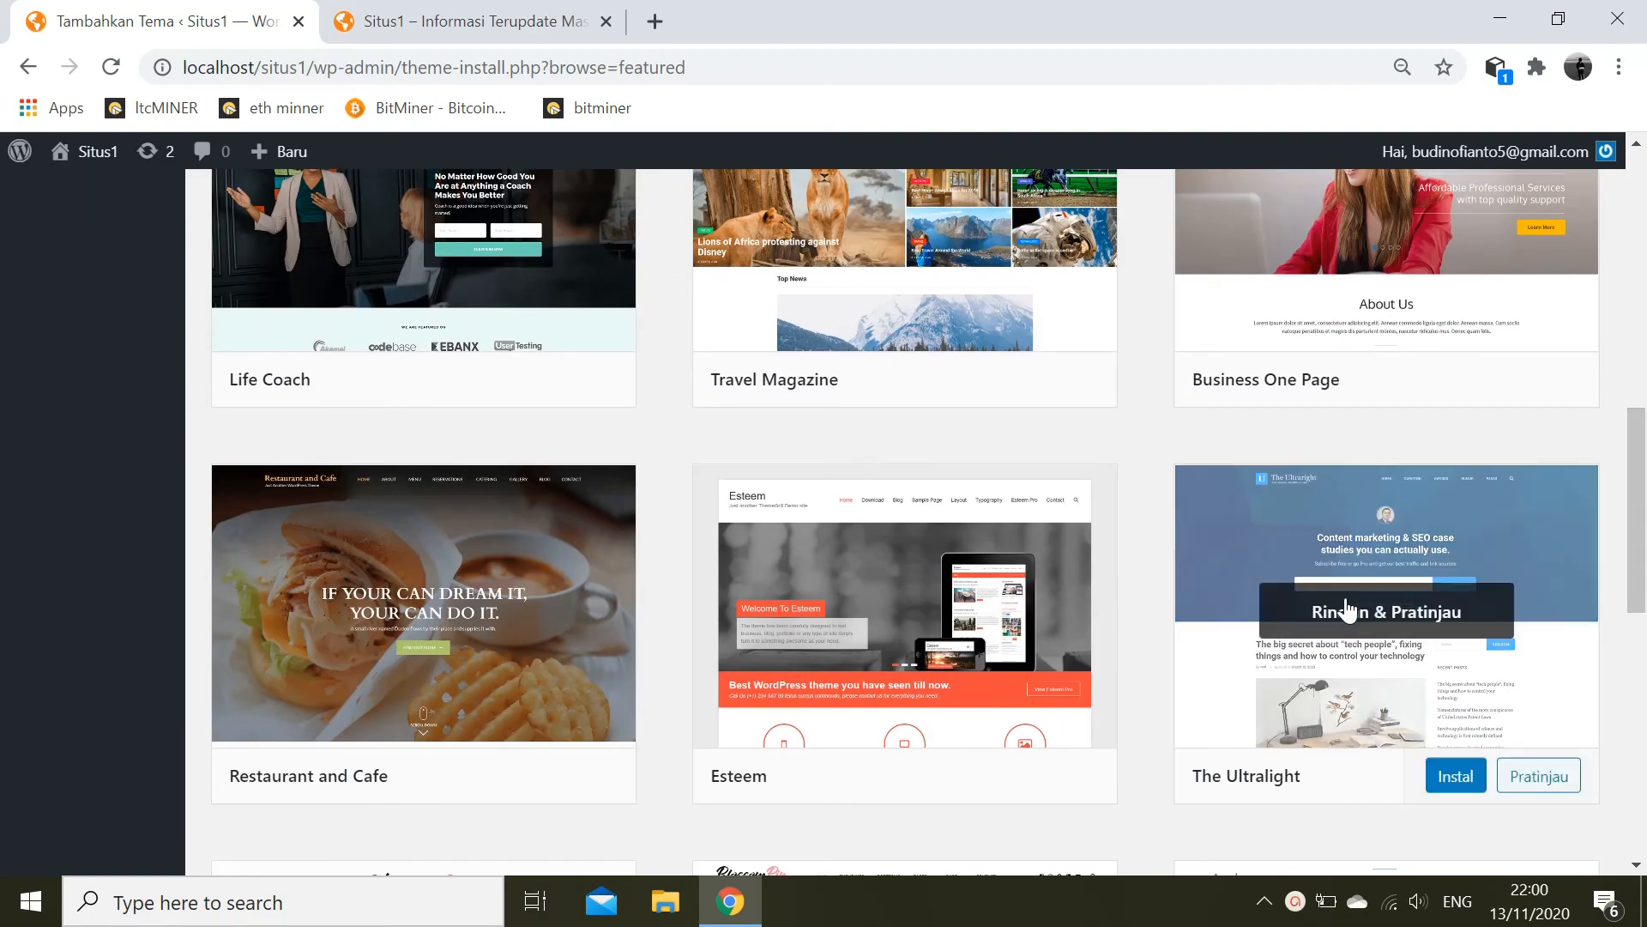
mouse_move(1048, 617)
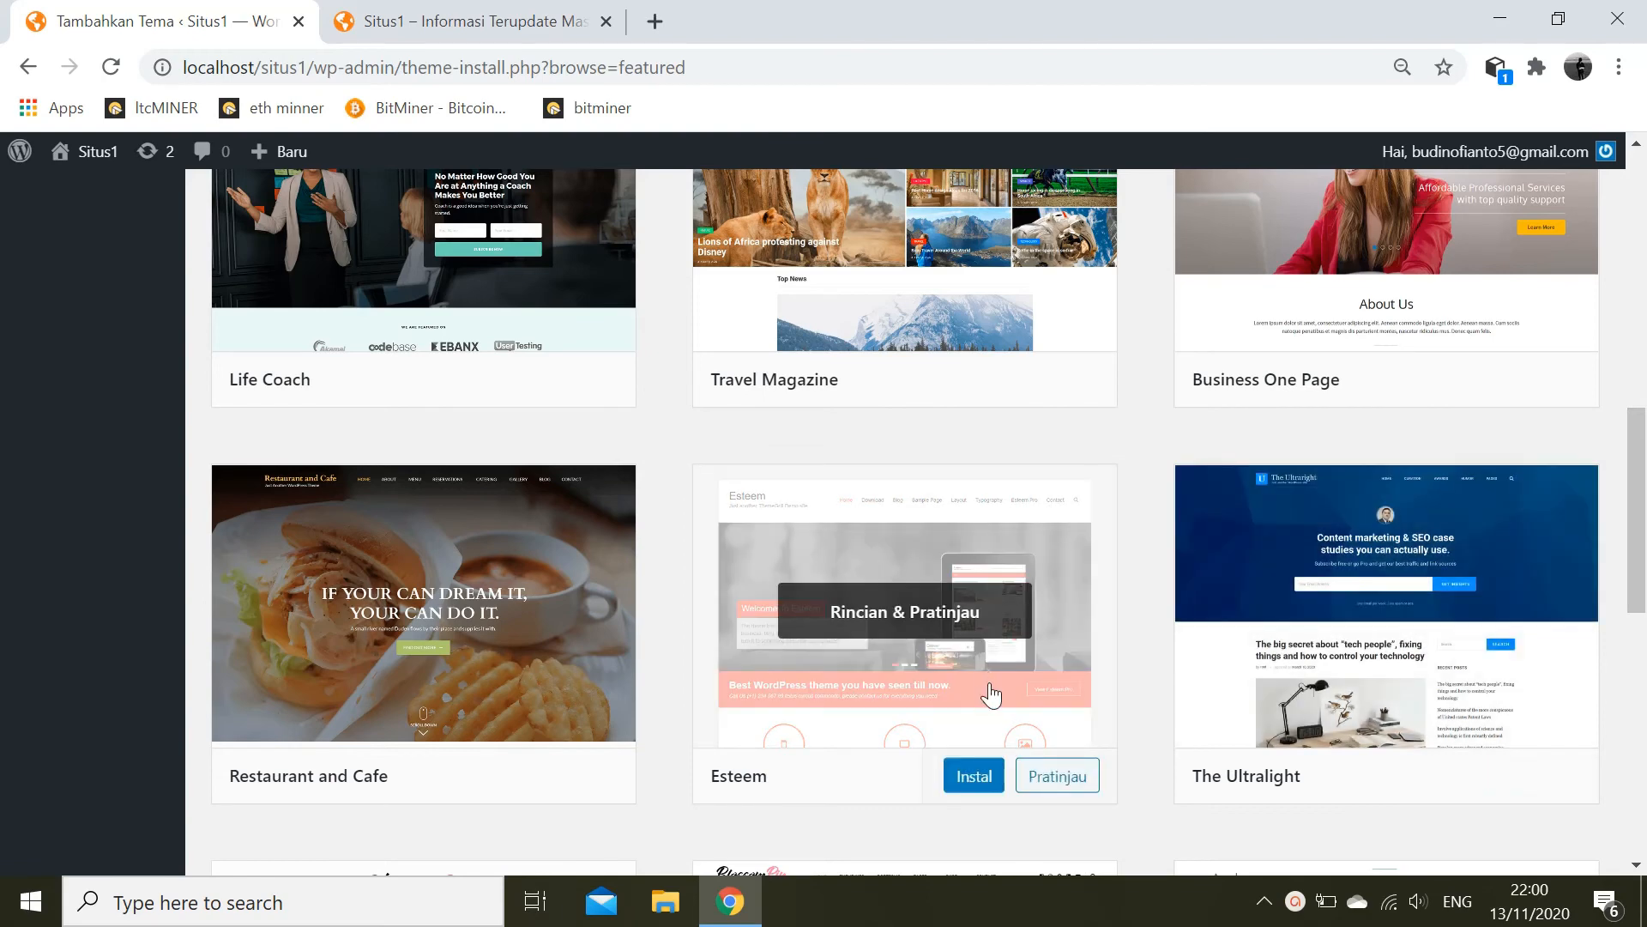
click(973, 777)
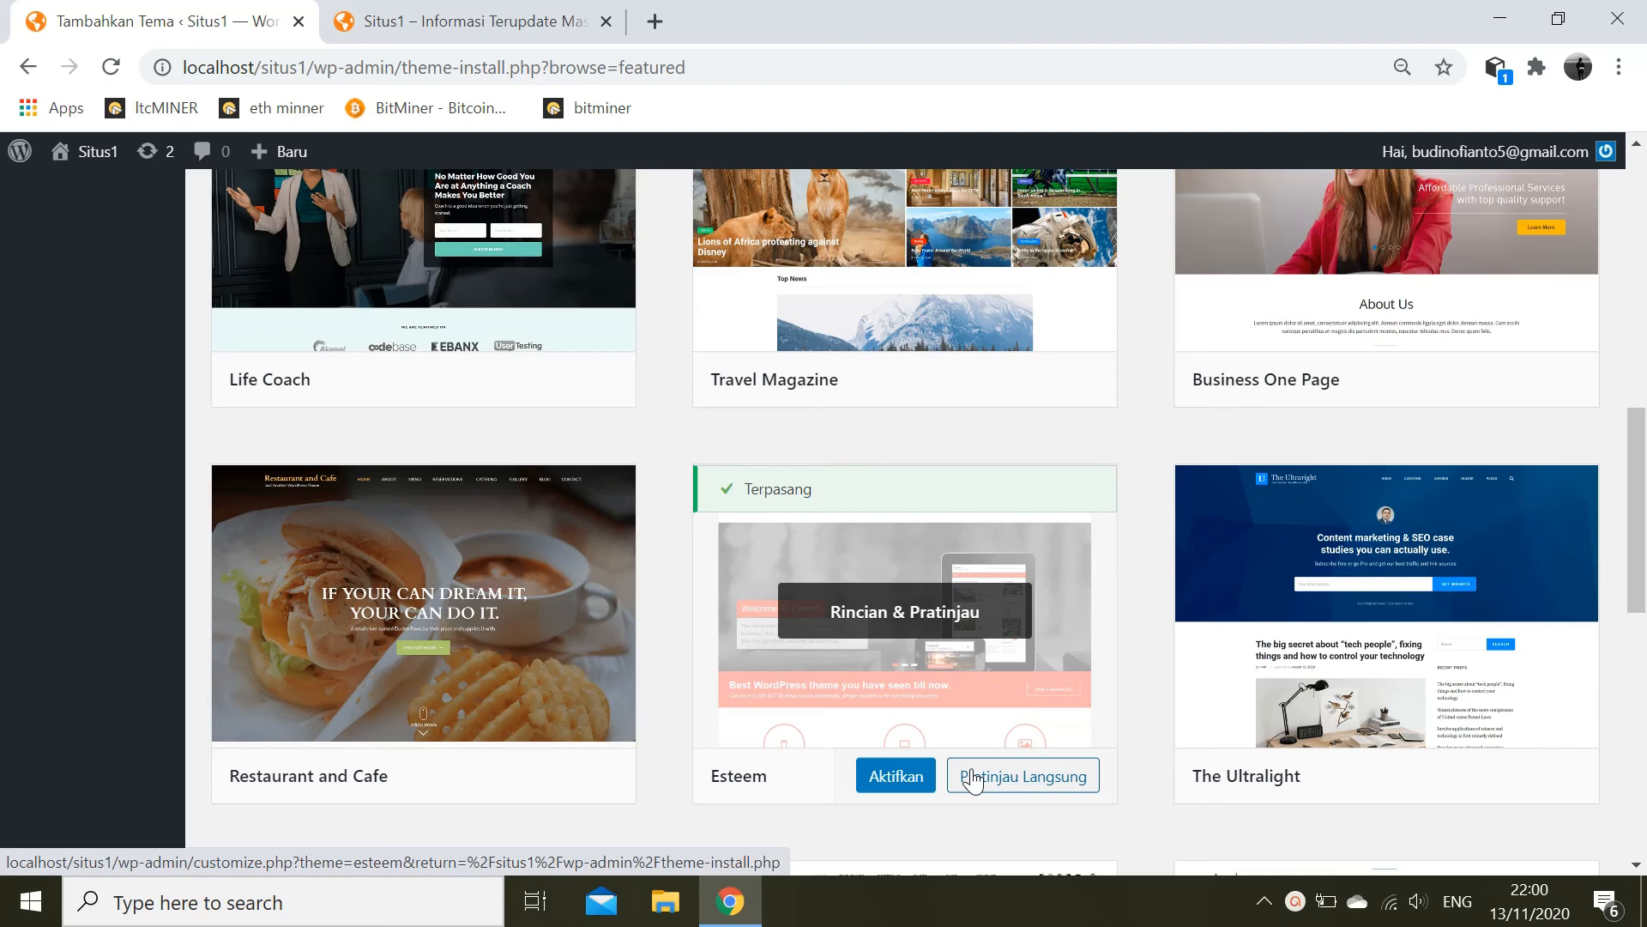
click(915, 784)
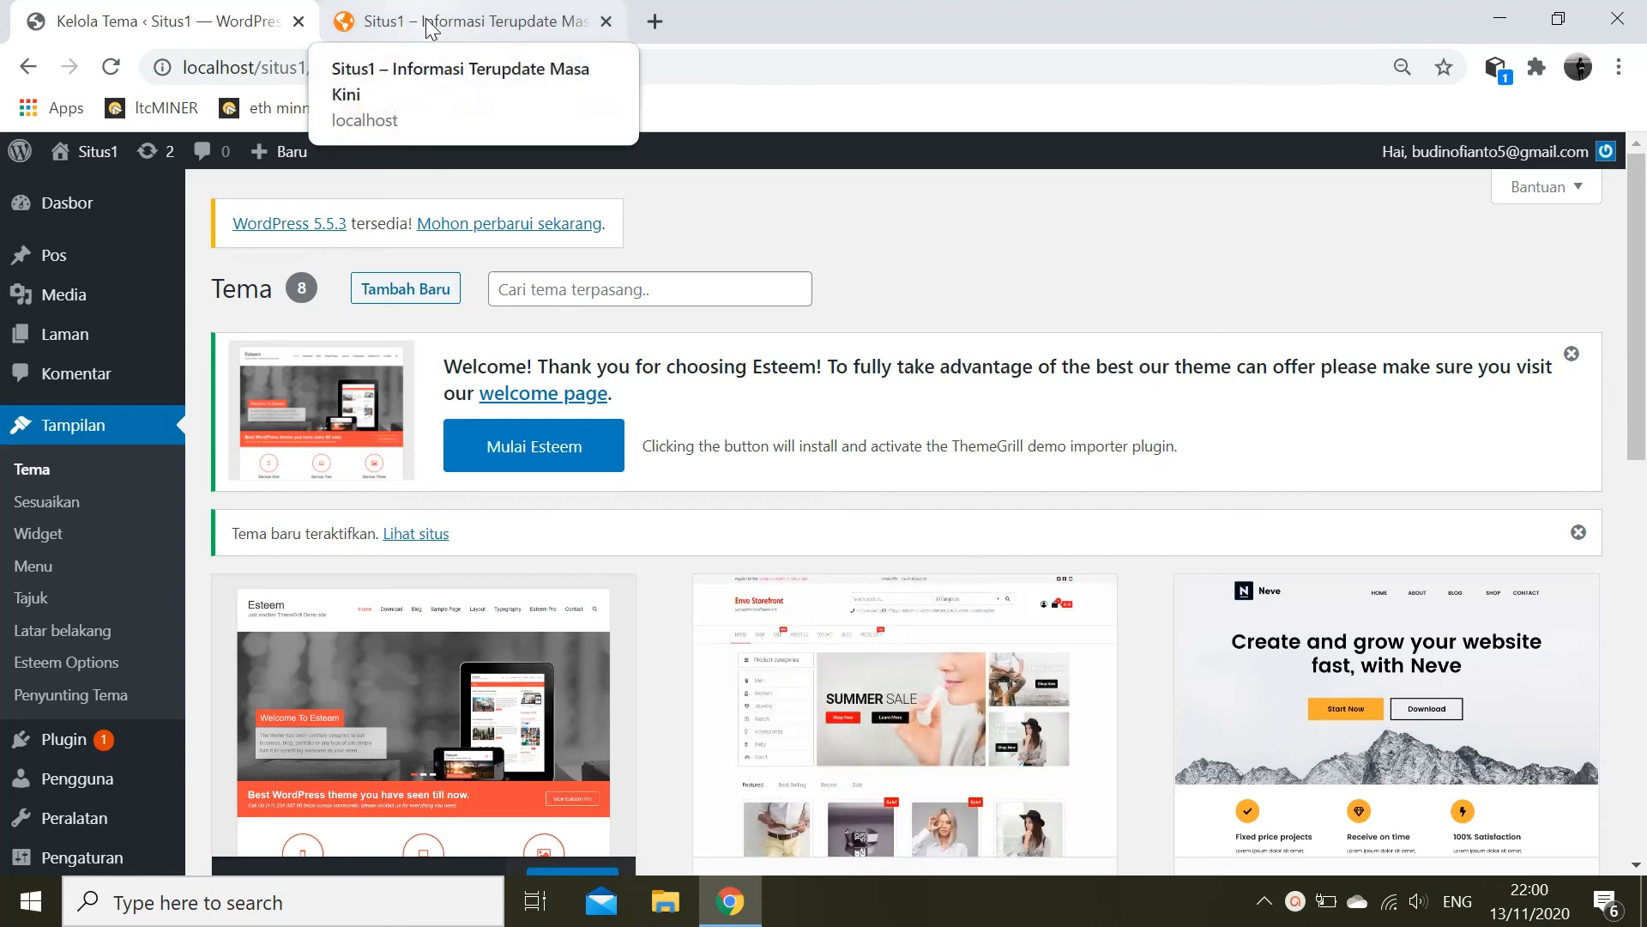
- Replace the old site preview tab with a new one at localhost/situs1/ and reload it to check the front page's new appearance
mouse_move(92, 161)
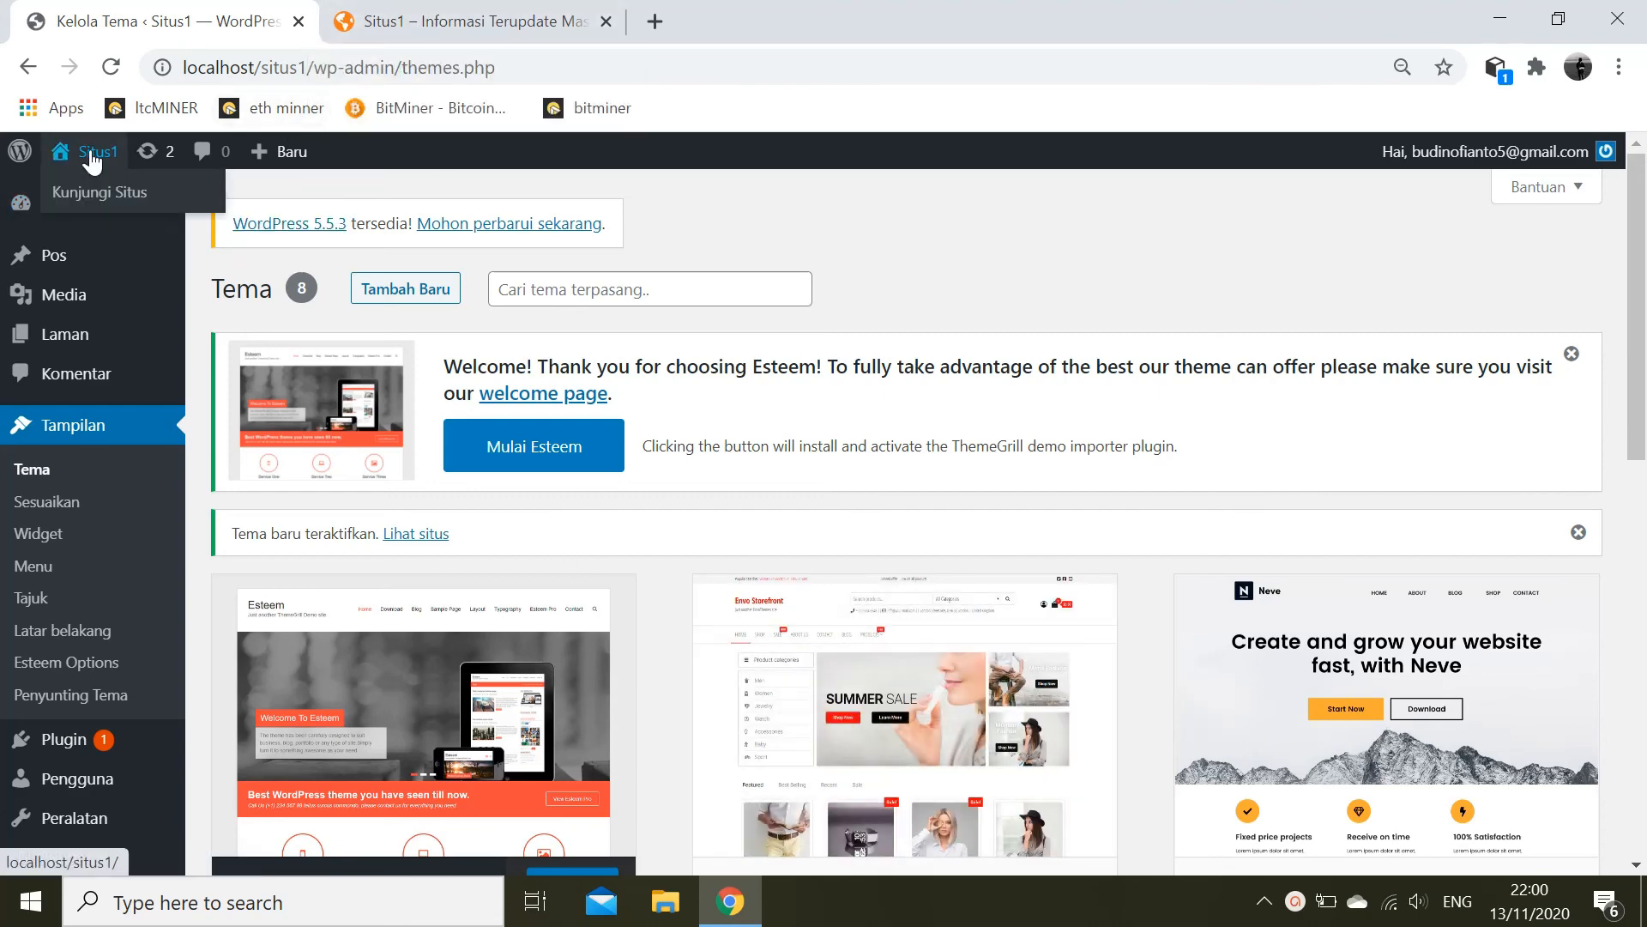
click(604, 19)
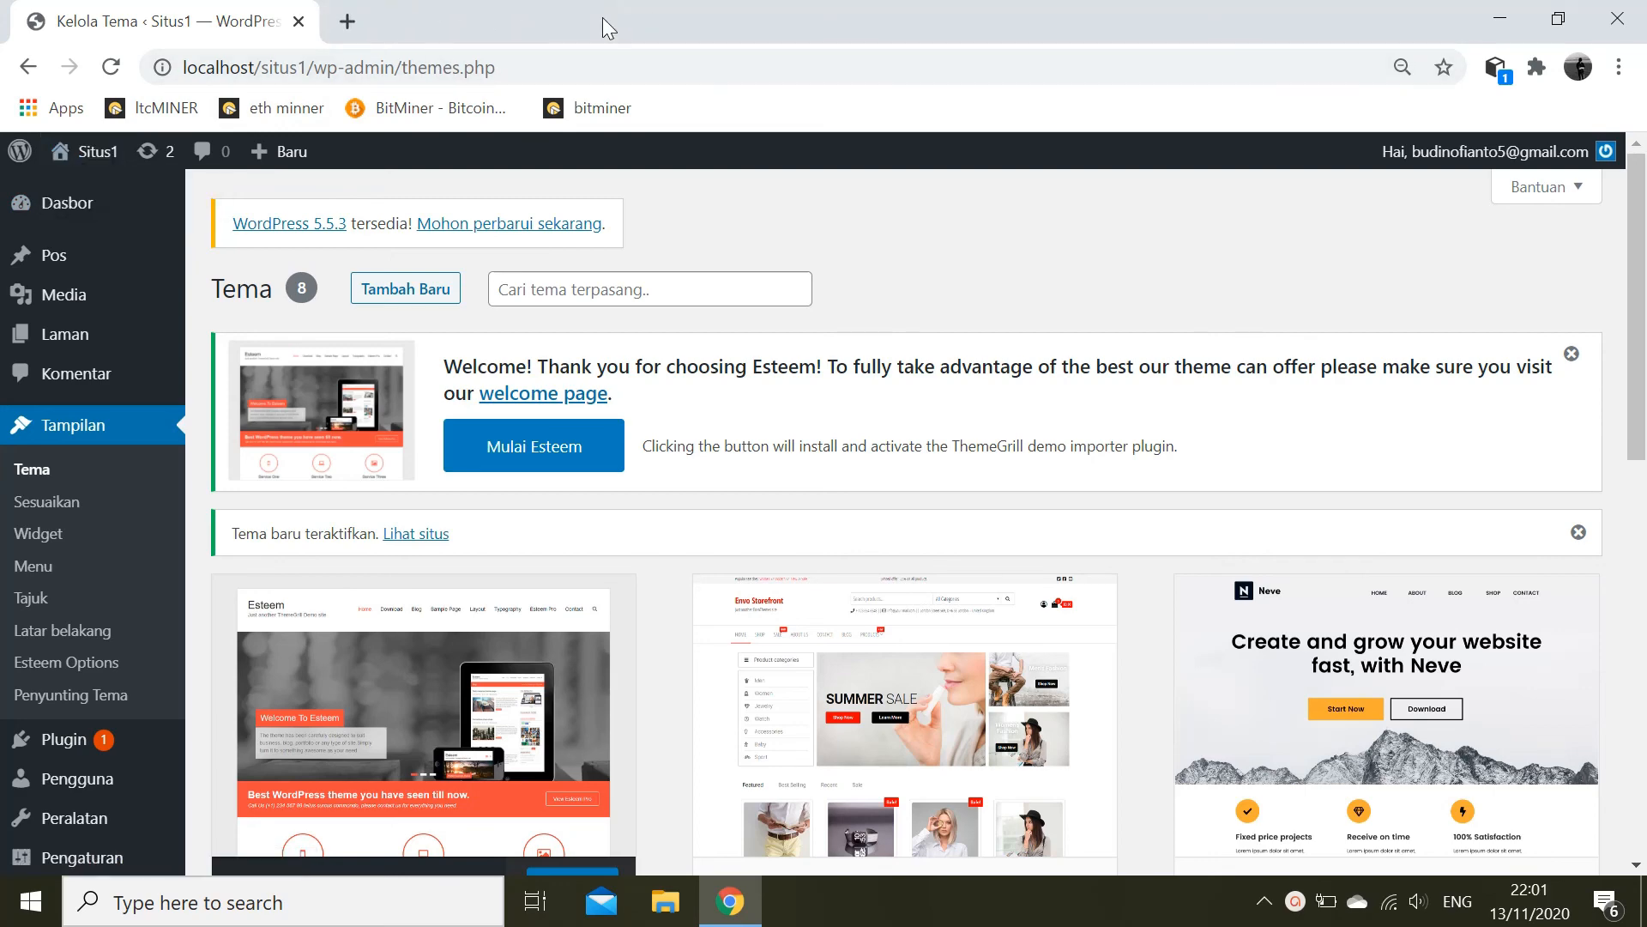
click(347, 21)
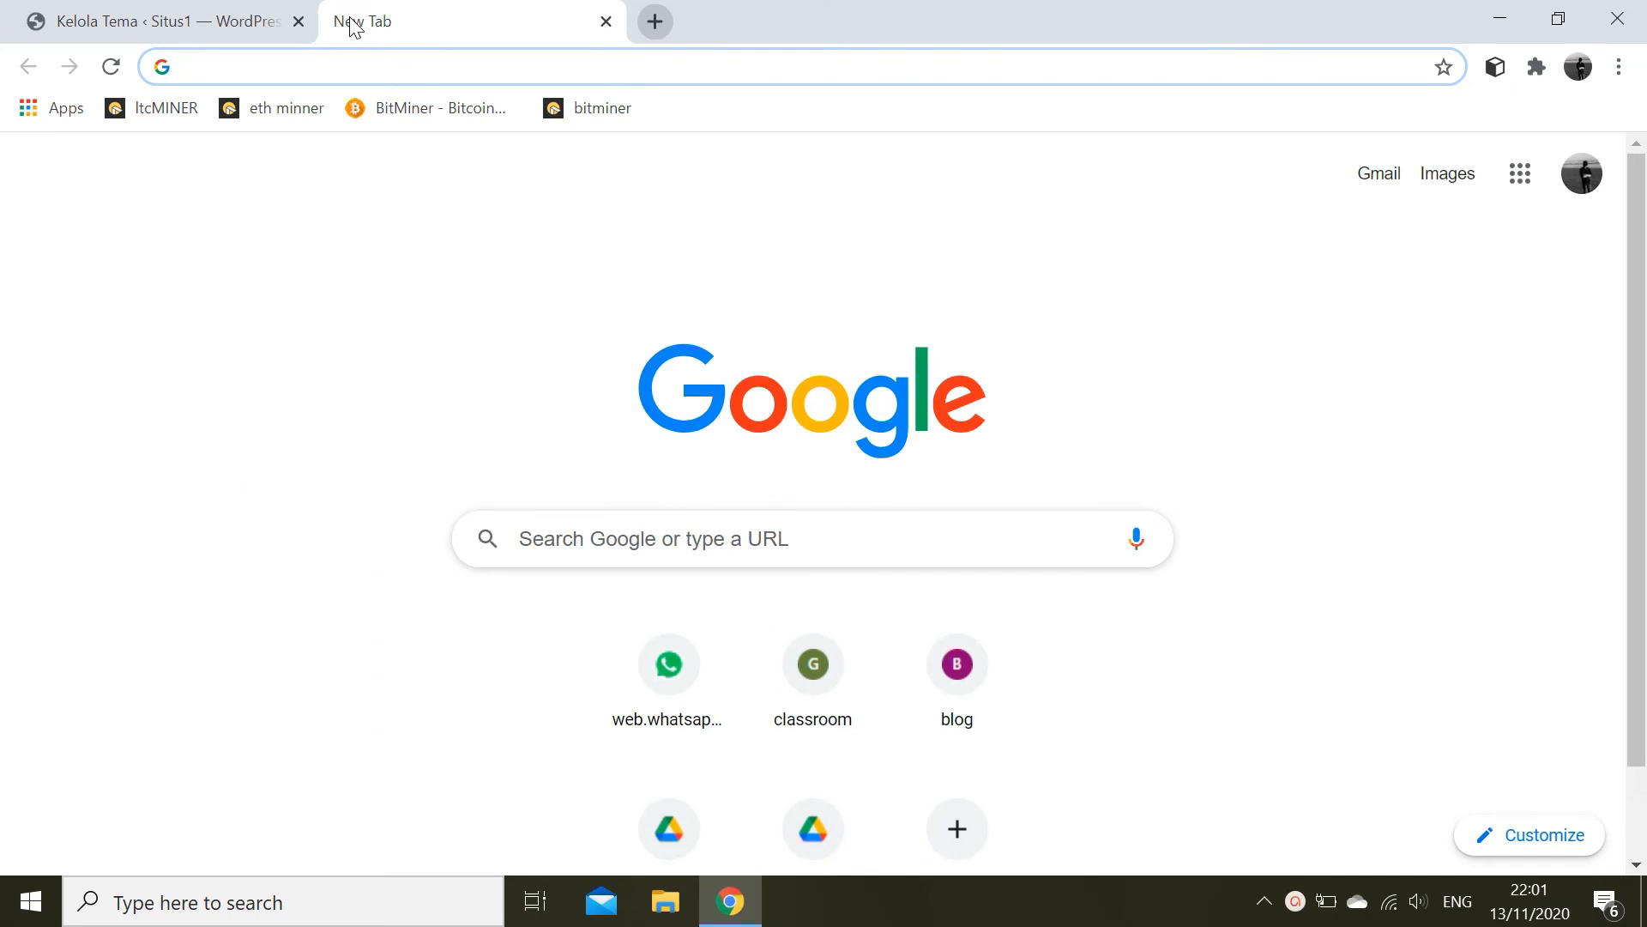
text(localhost/situs1/)
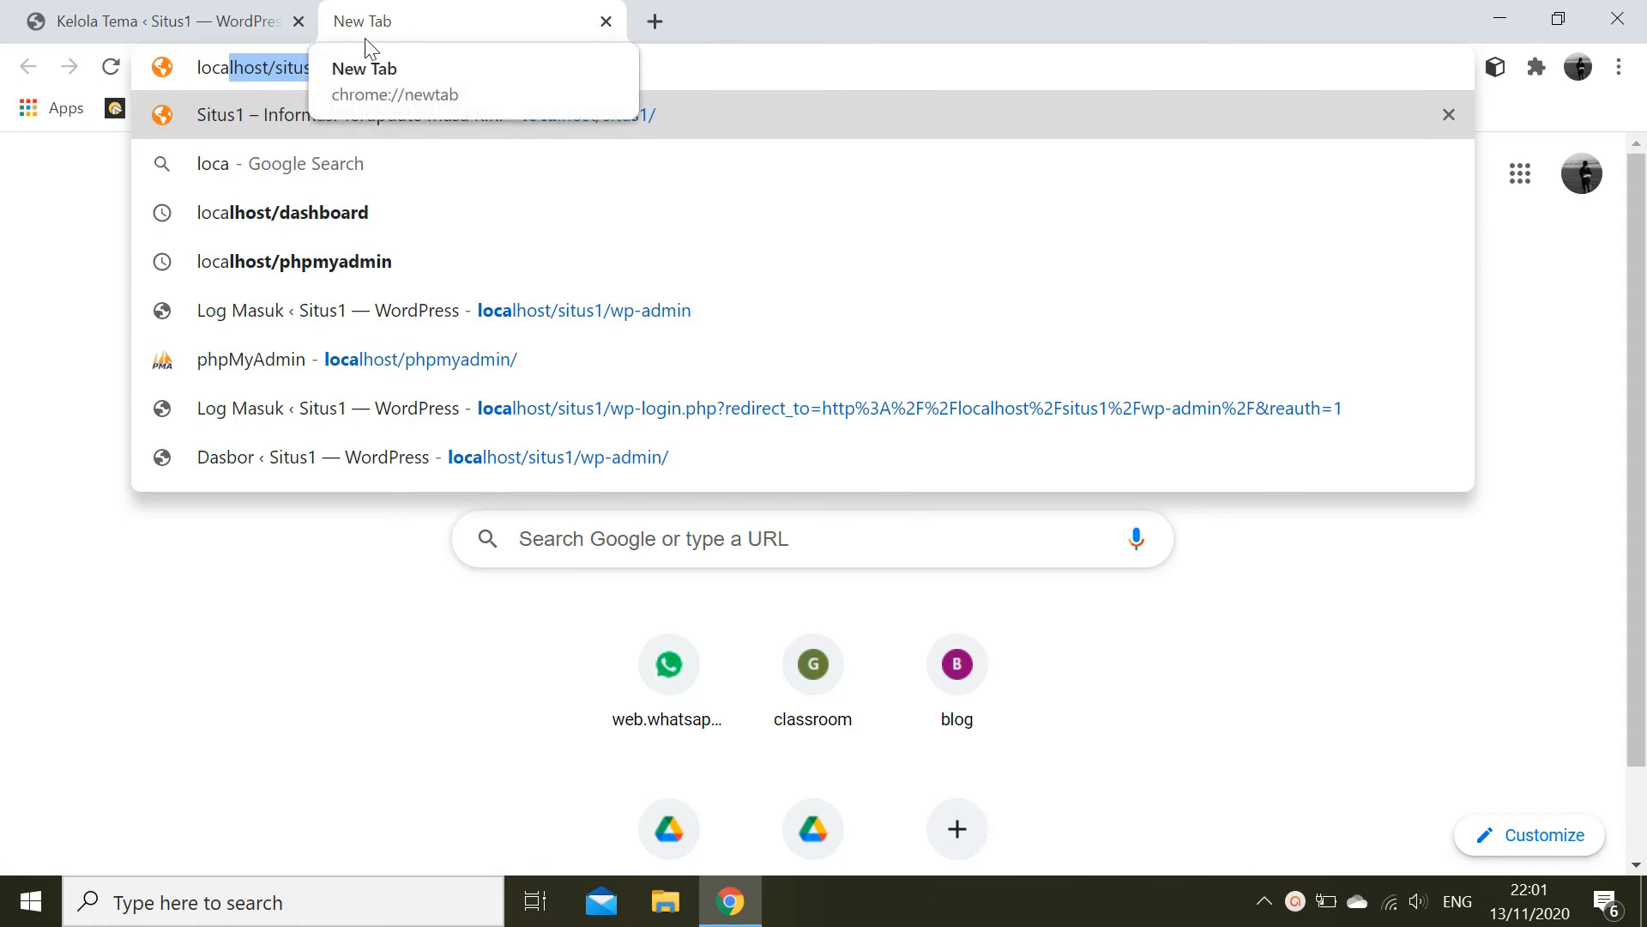
click(352, 67)
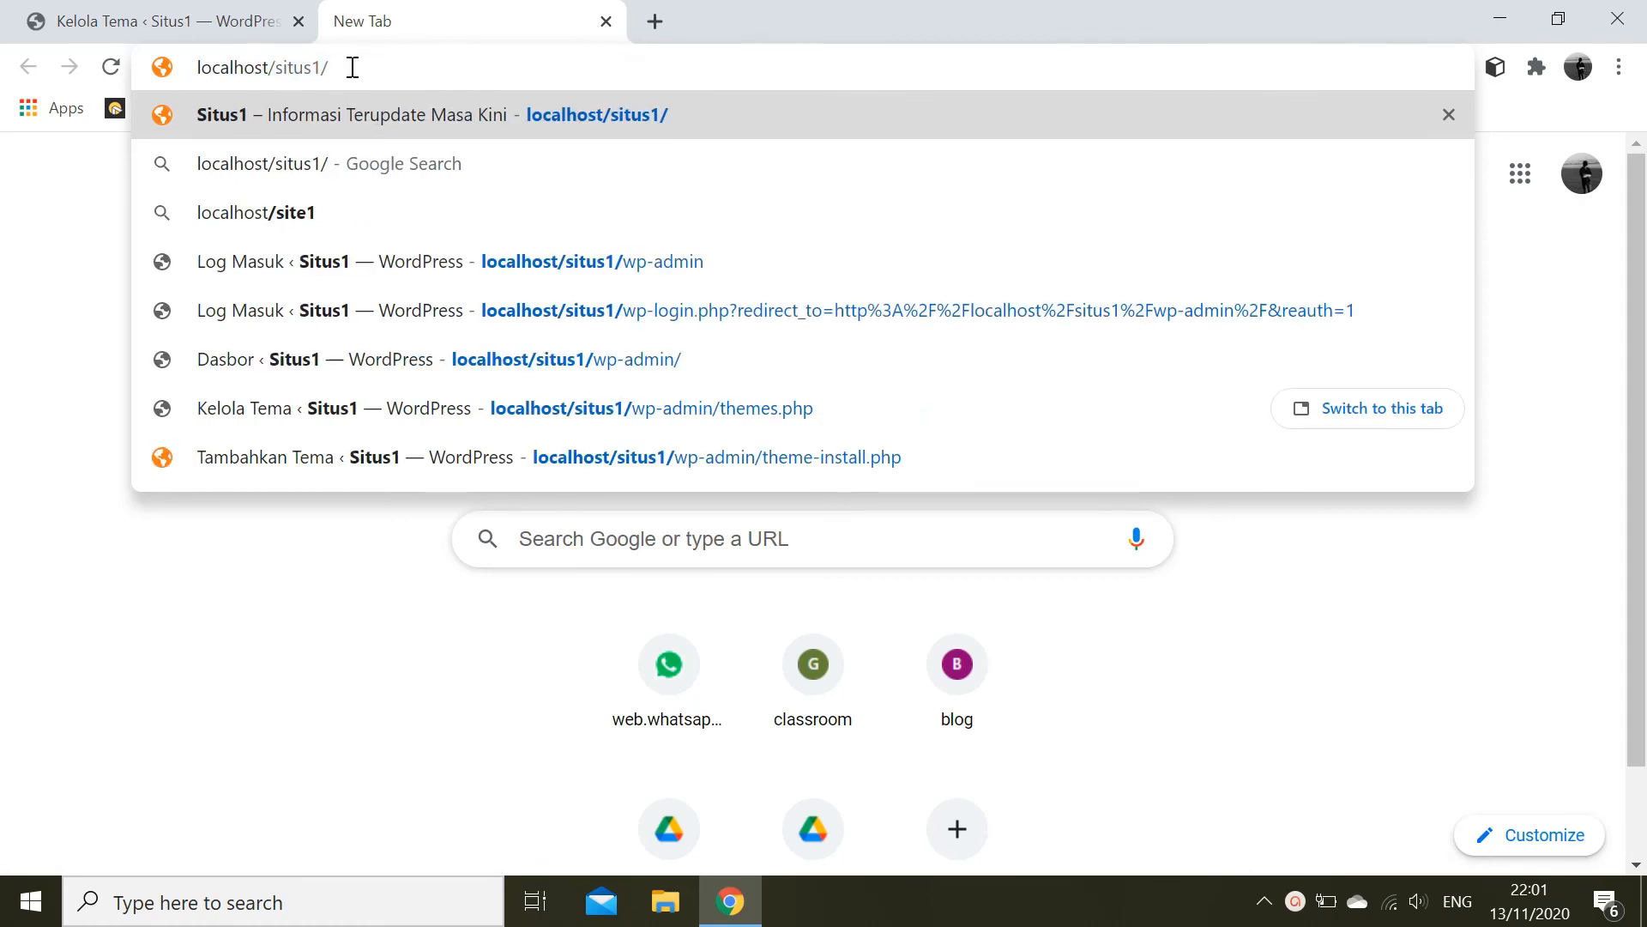
key(Return)
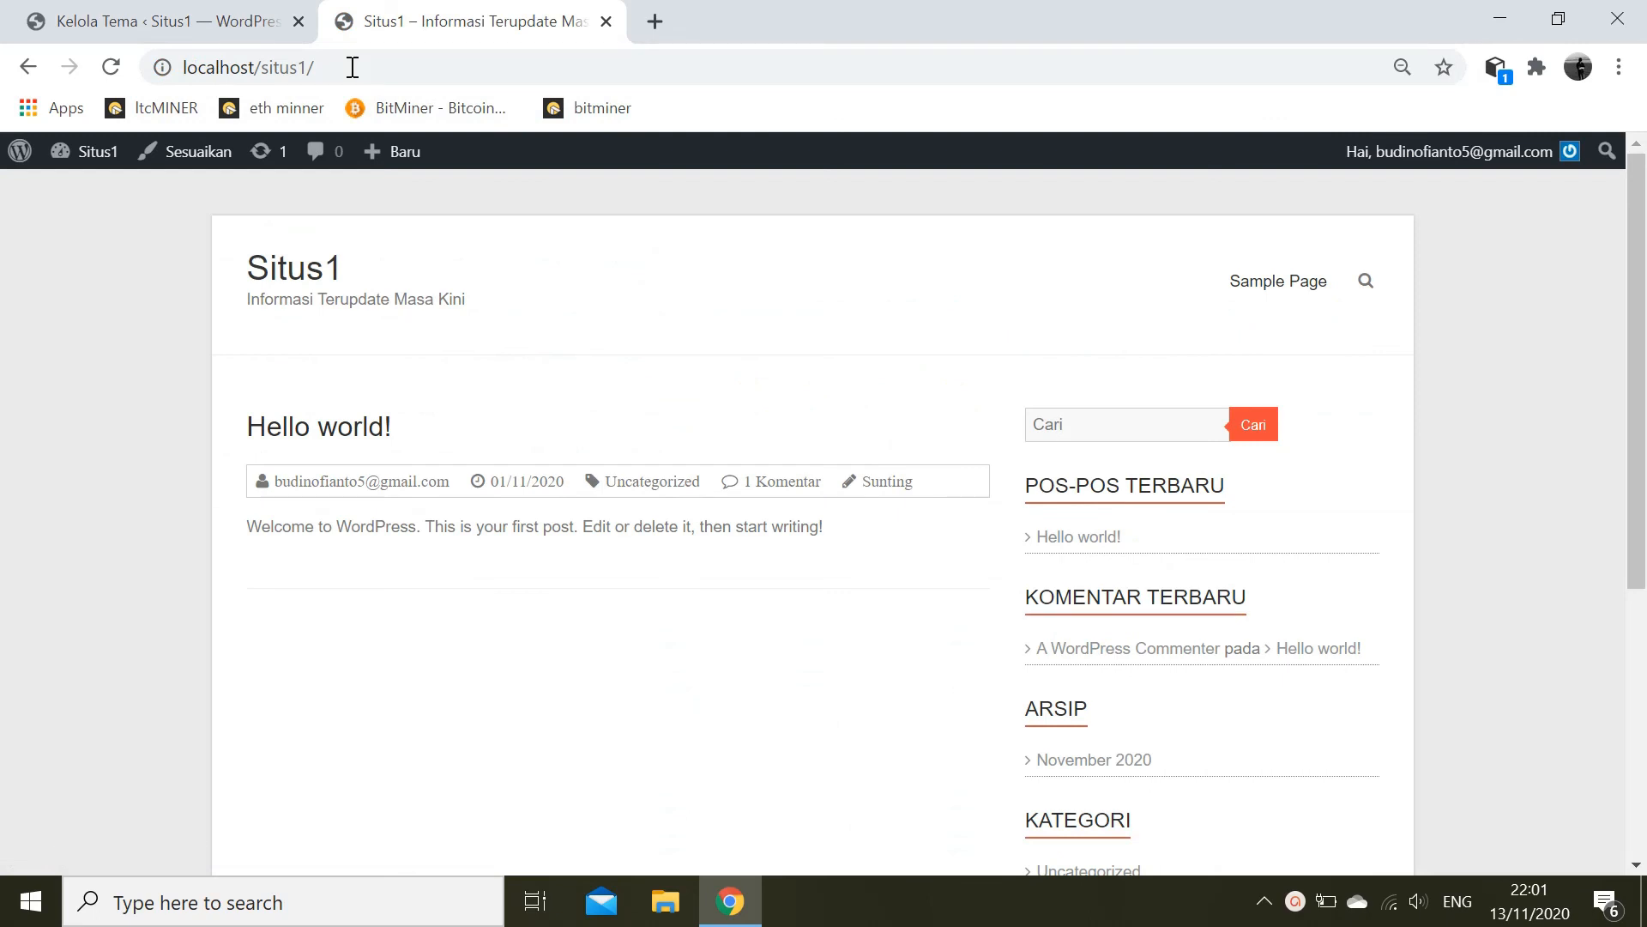
click(114, 69)
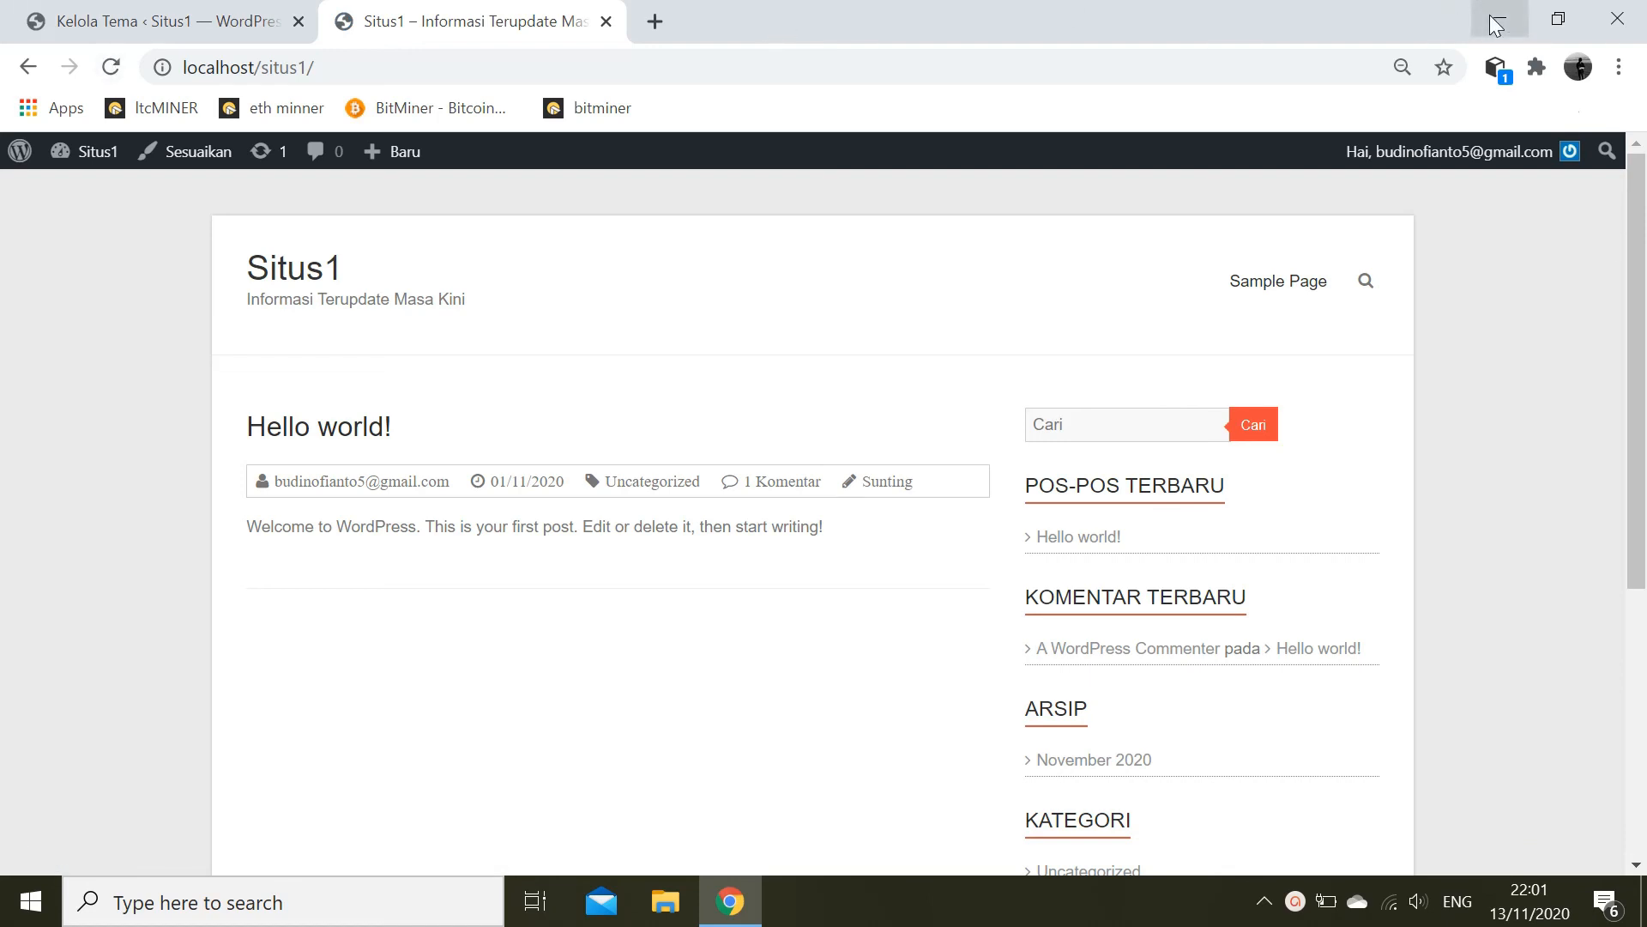
drag(1639, 266, 1588, 199)
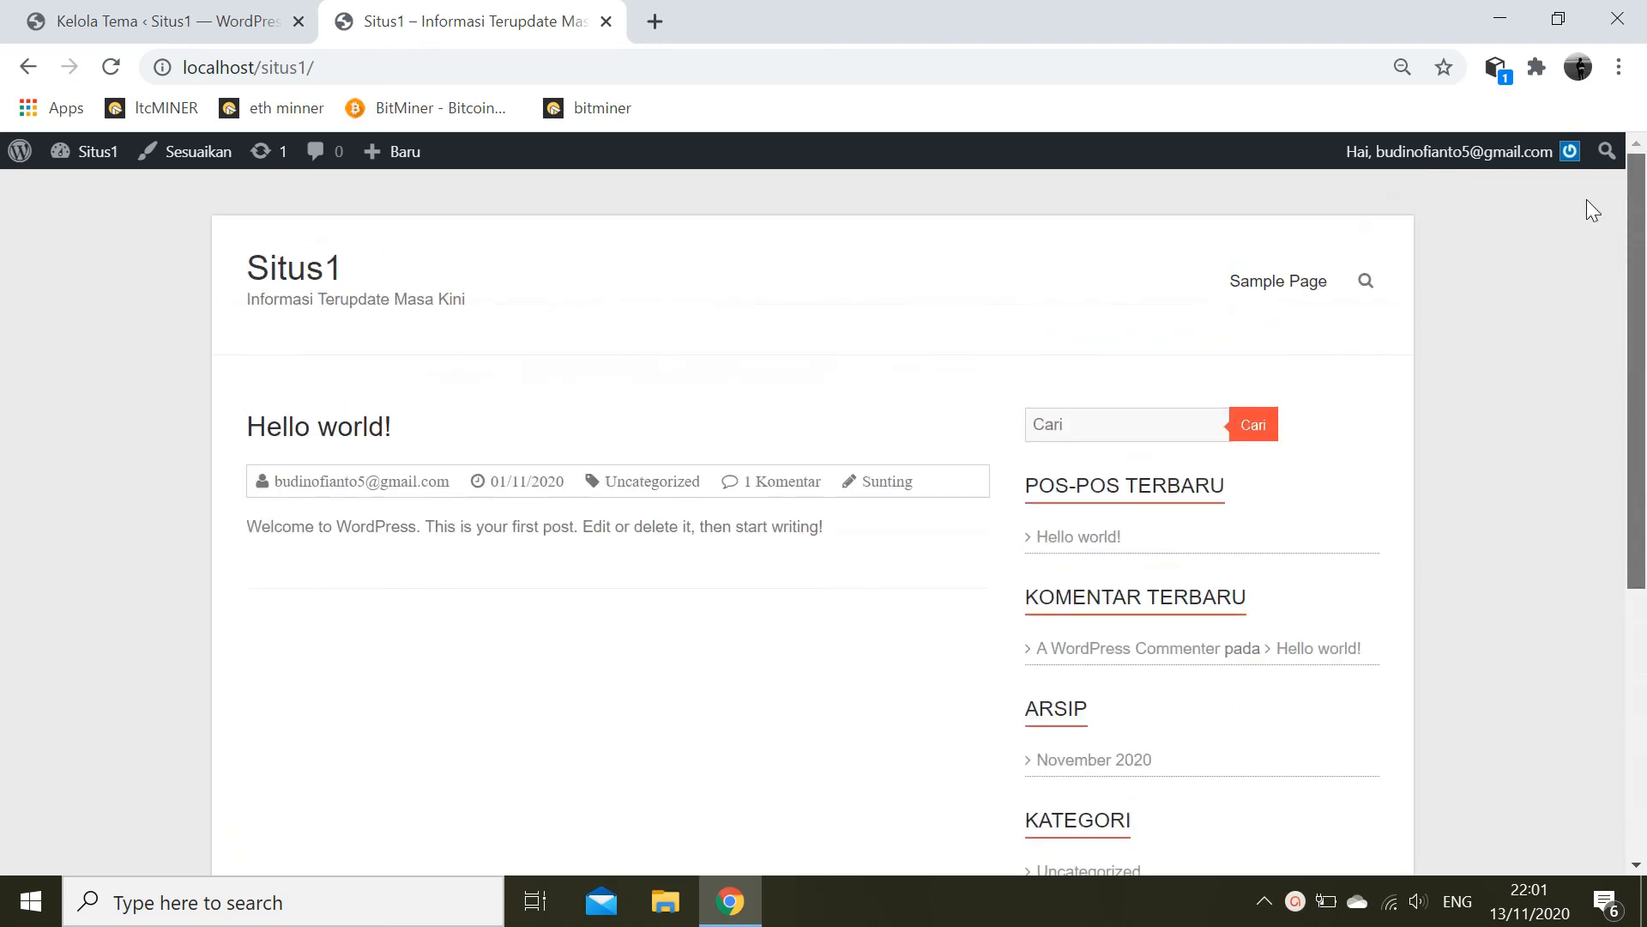